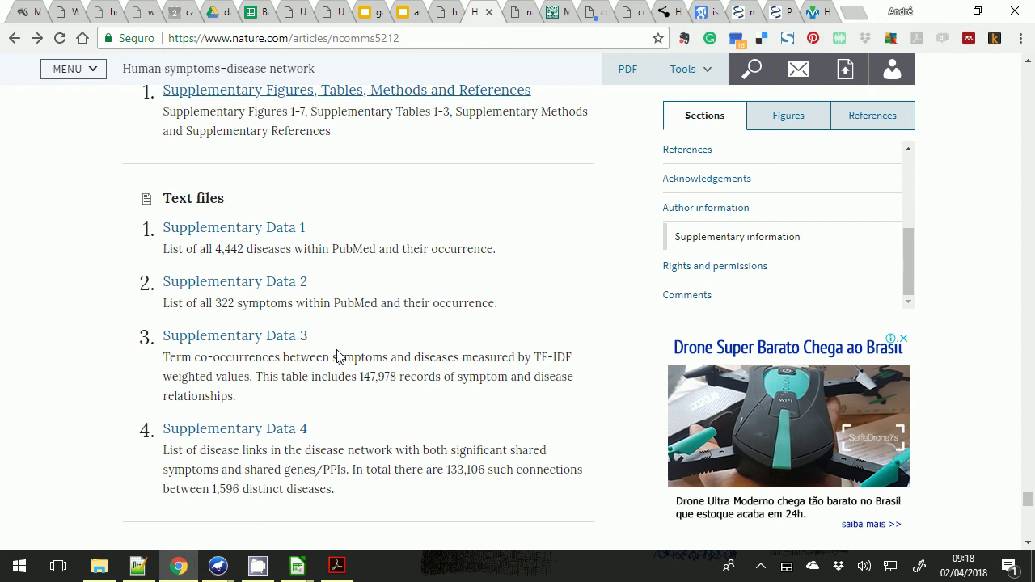
Step: Close all Weka windows: the EM cluster plot for age and pressure, the Explorer and the GUI Chooser
scroll(370, 398, down, 2)
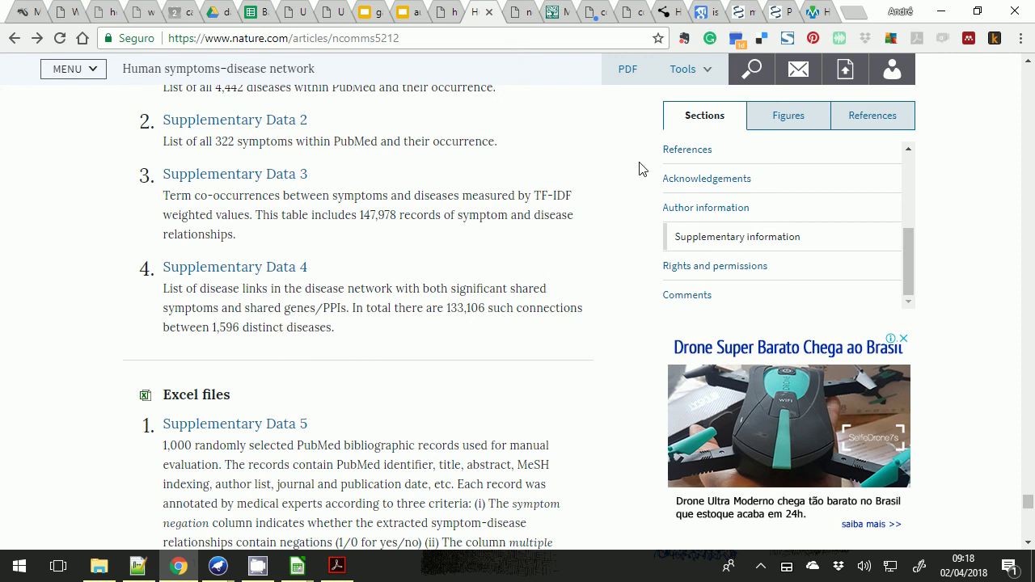
click(218, 566)
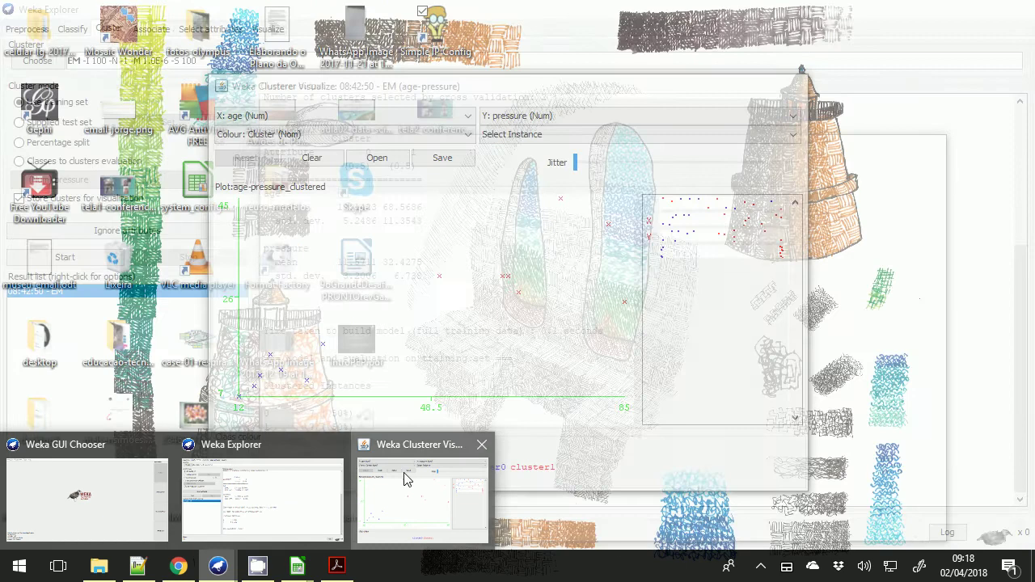
click(404, 481)
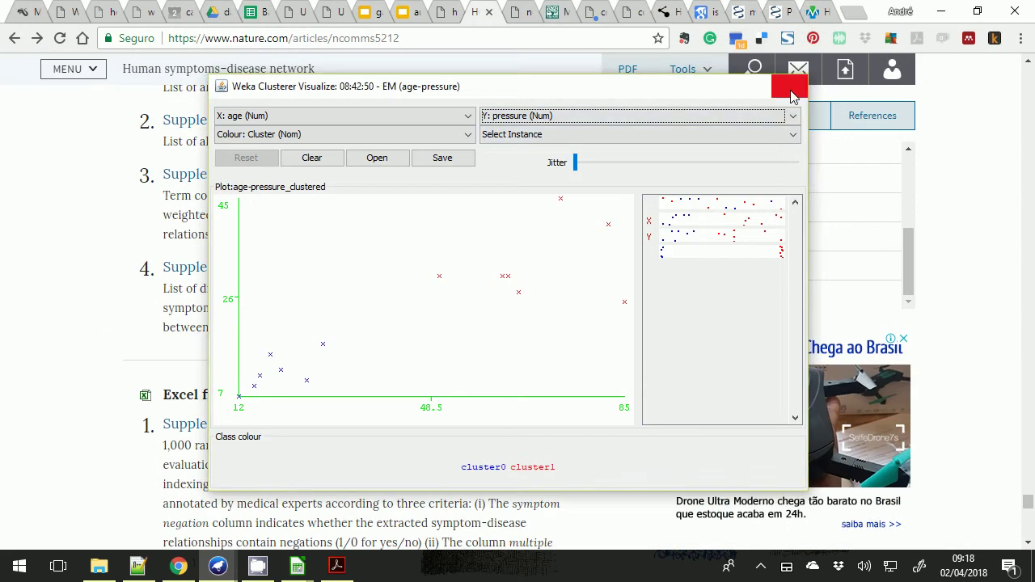
click(789, 86)
mouse_move(218, 566)
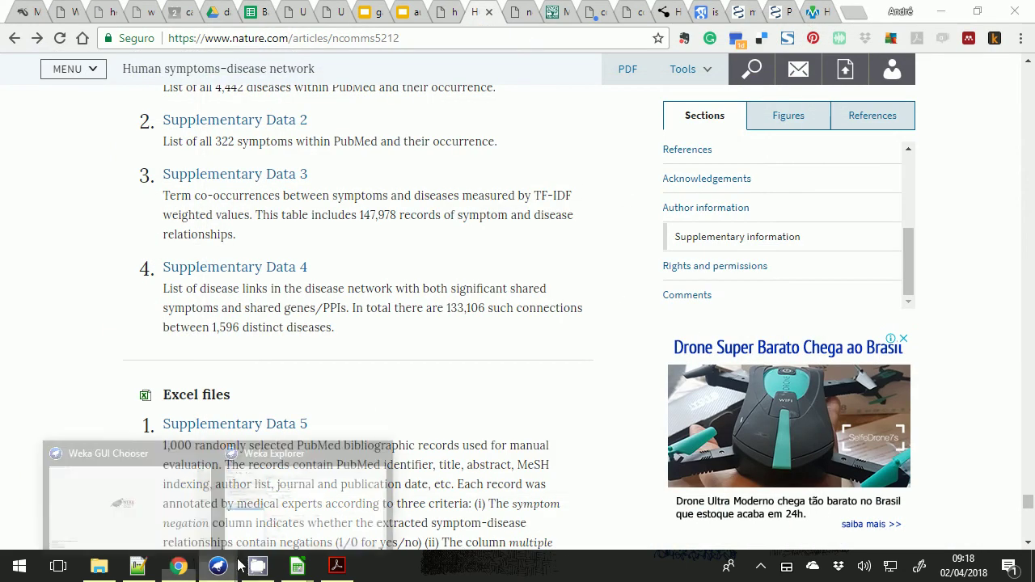
click(334, 478)
click(1031, 8)
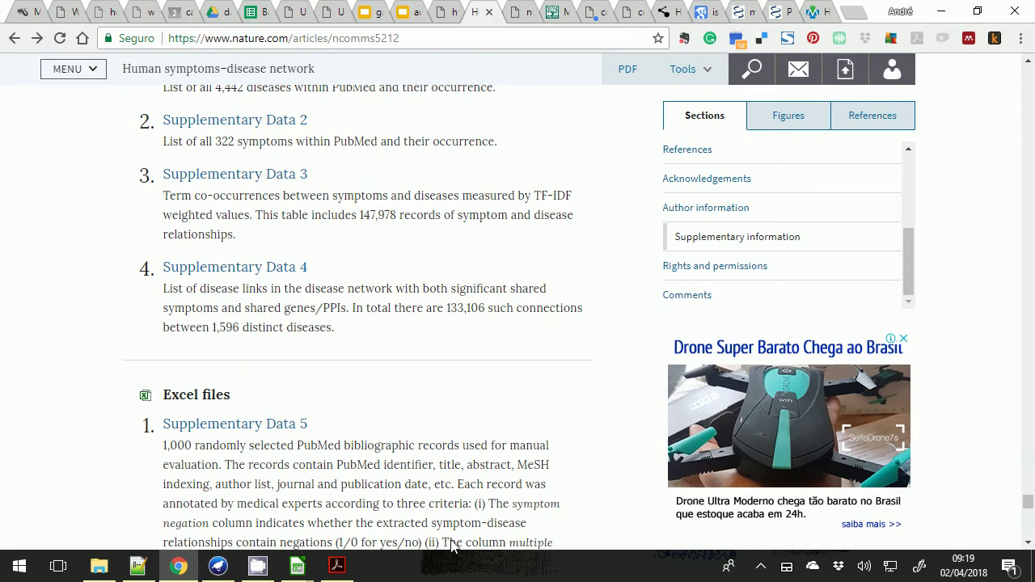
click(218, 566)
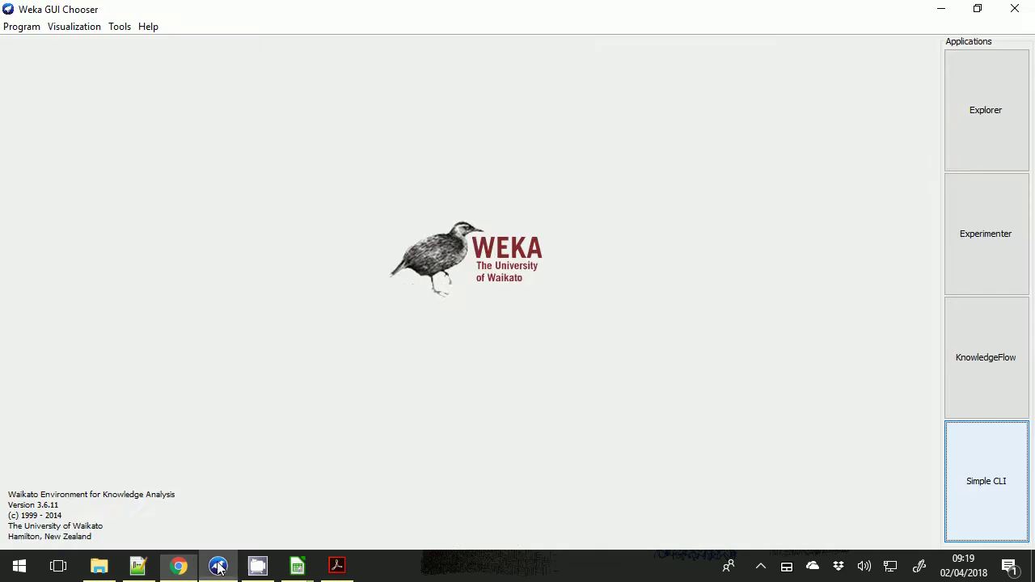
click(1015, 8)
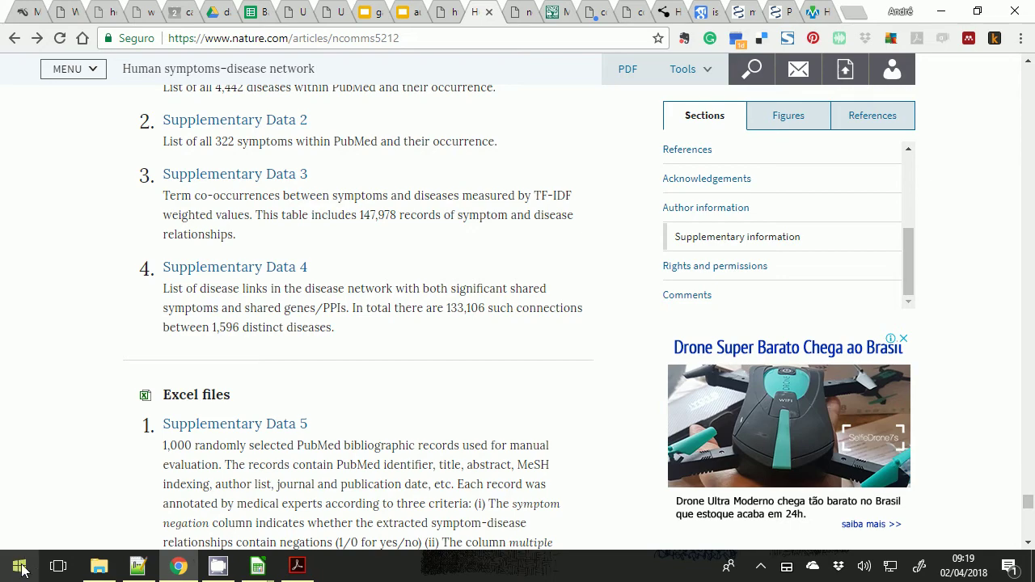
Step: Minimize the browser, PDF, spreadsheet and file manager windows to reveal the desktop
click(20, 568)
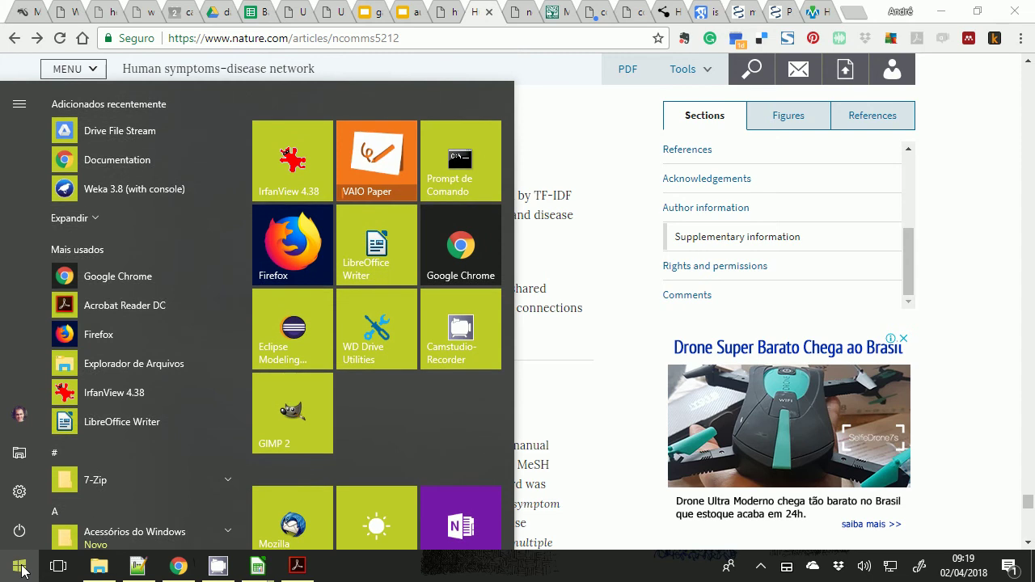
click(20, 568)
click(945, 13)
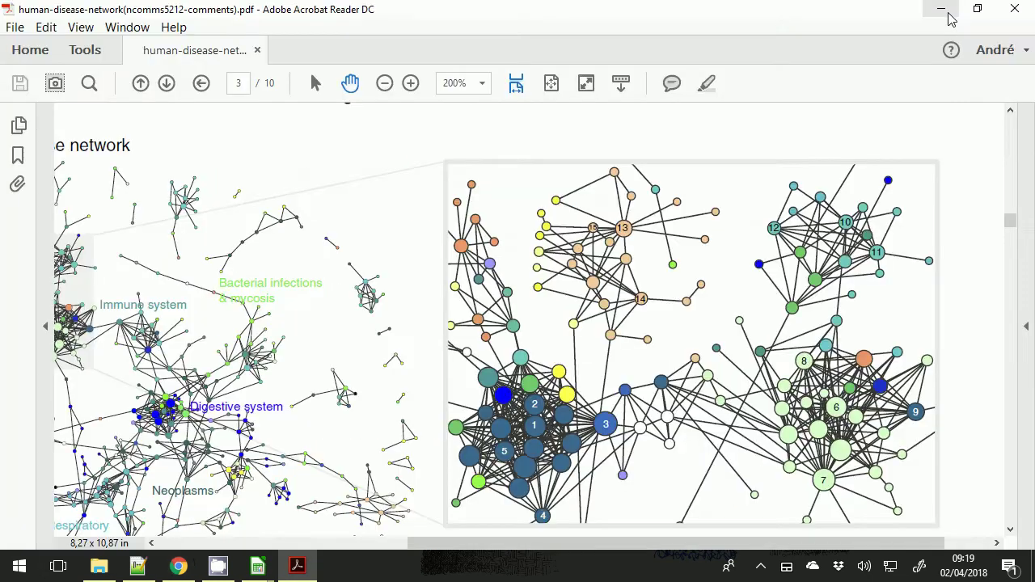
click(946, 12)
click(952, 16)
click(952, 16)
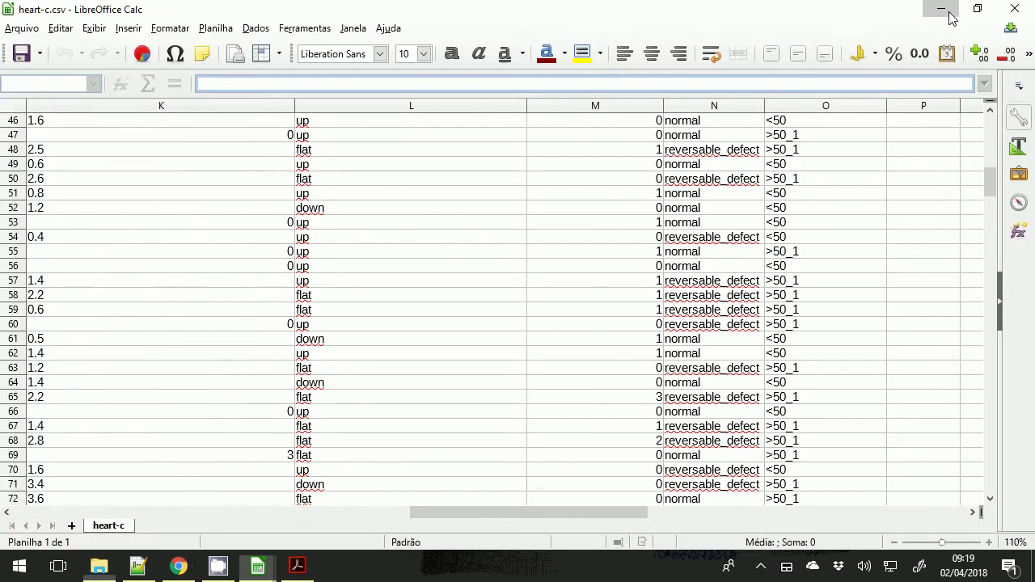
click(947, 14)
click(949, 13)
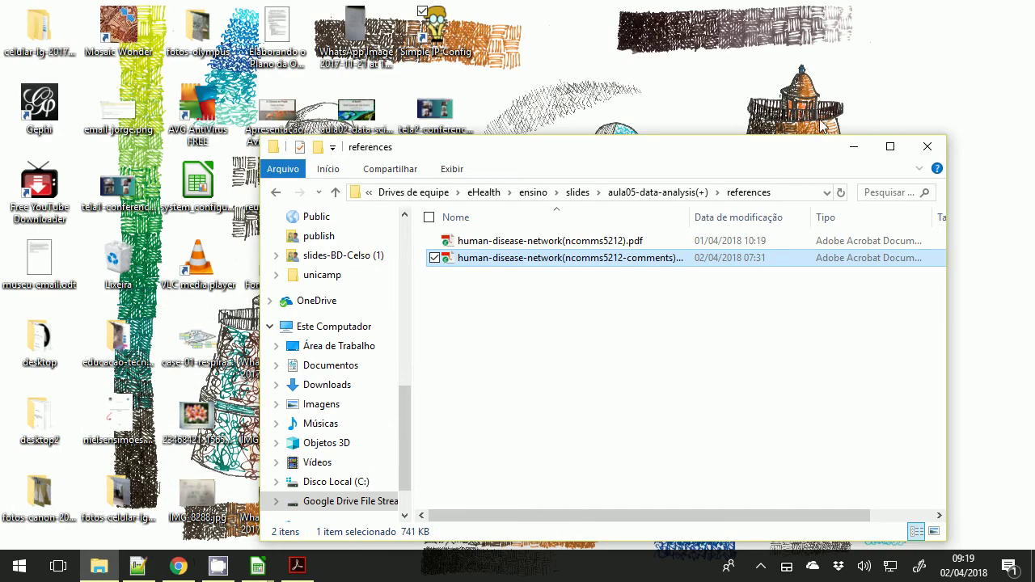
click(852, 147)
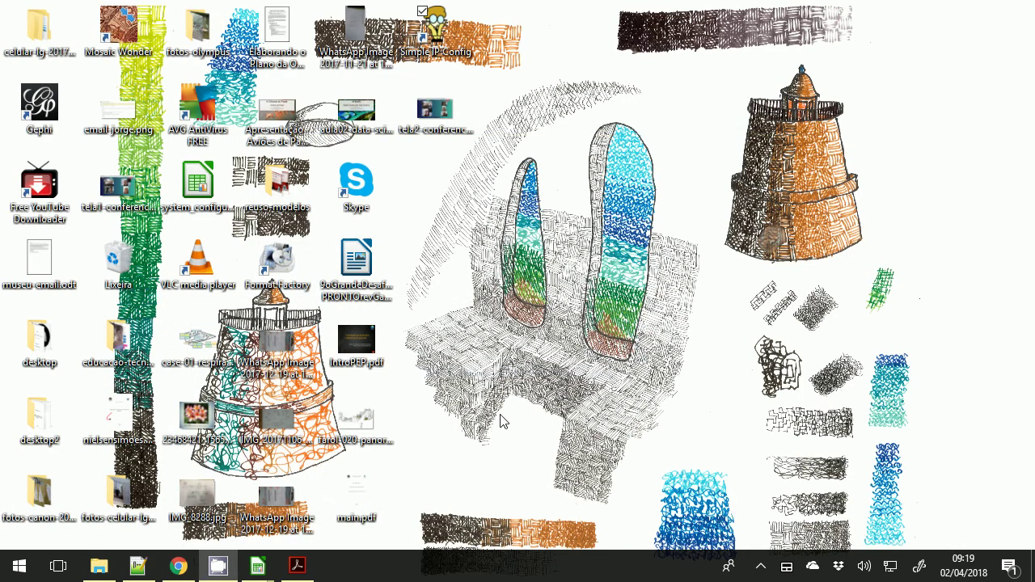
Step: Launch Gephi from the desktop and dismiss its welcome dialog
double_click(56, 109)
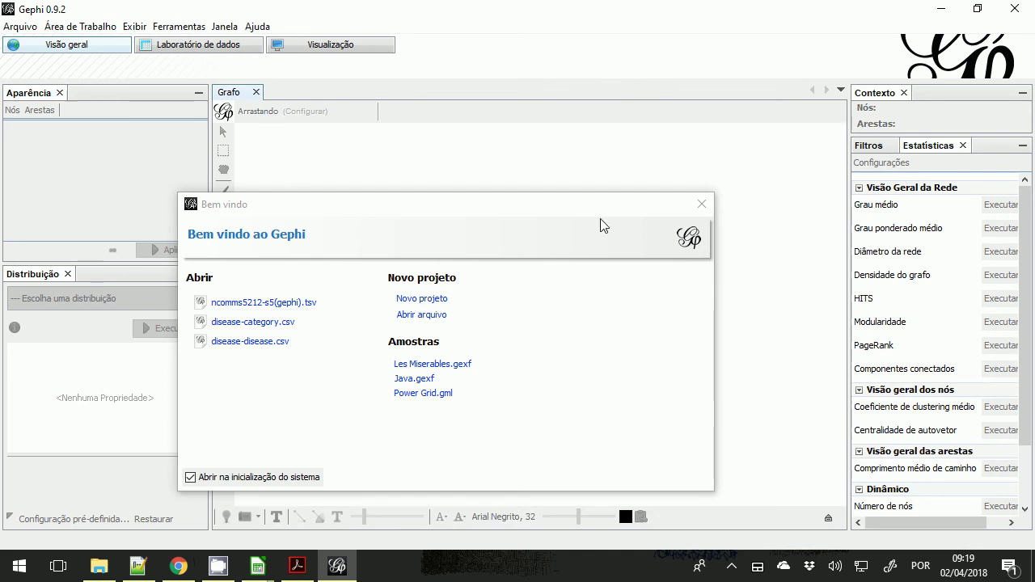
click(702, 204)
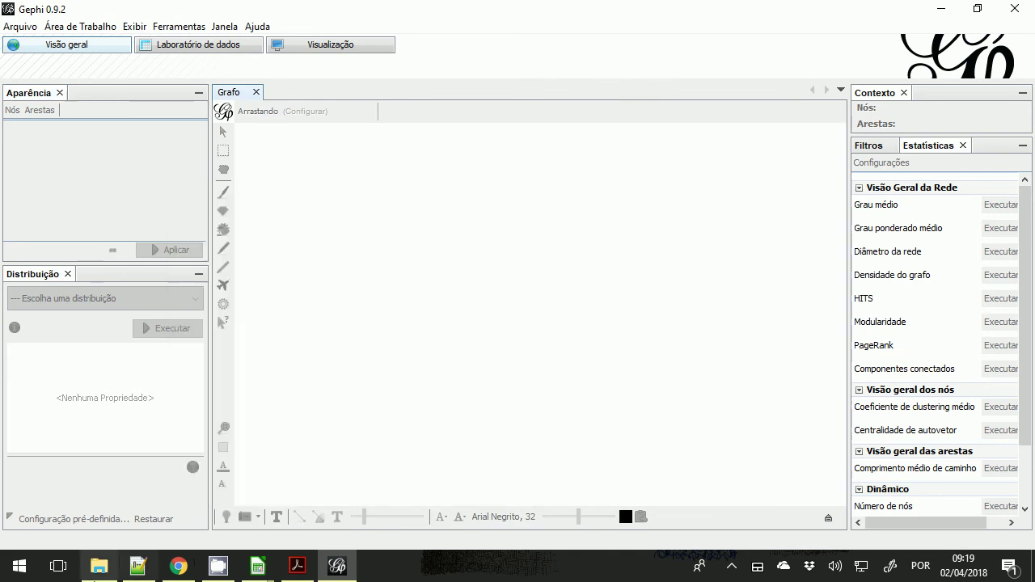
Step: Switch to File Explorer, browse to ensino > dinamicas > weka-gephi > gephi, and view ncomms5212-s5.txt in Notepad before closing it
key(alt+Tab)
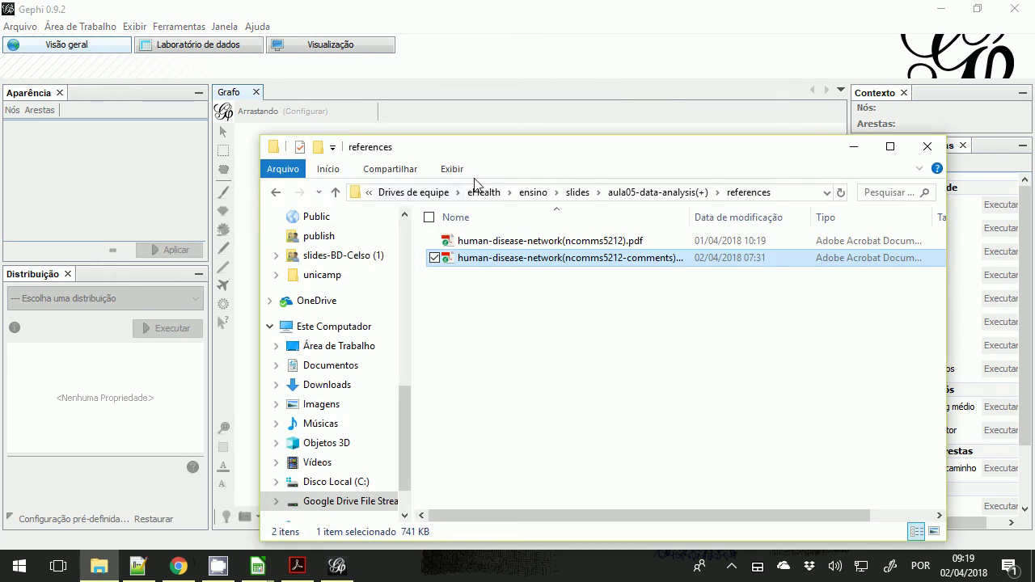
click(630, 193)
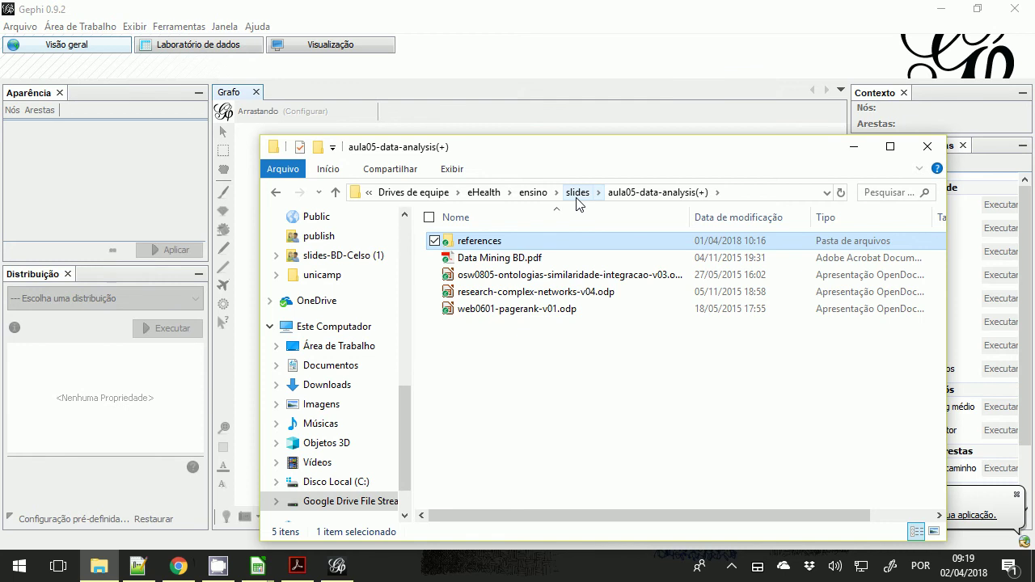
click(534, 194)
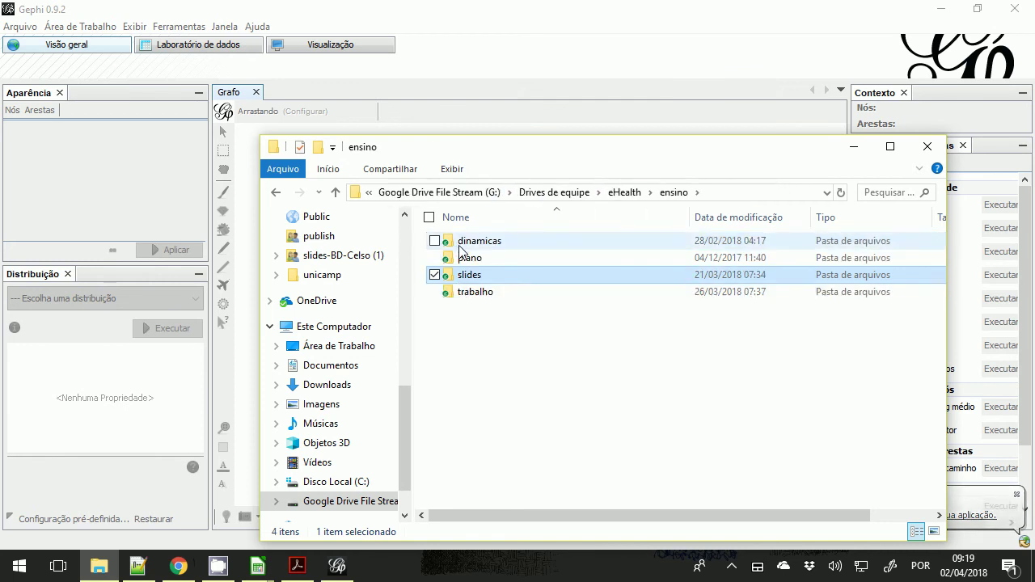
double_click(460, 244)
double_click(463, 240)
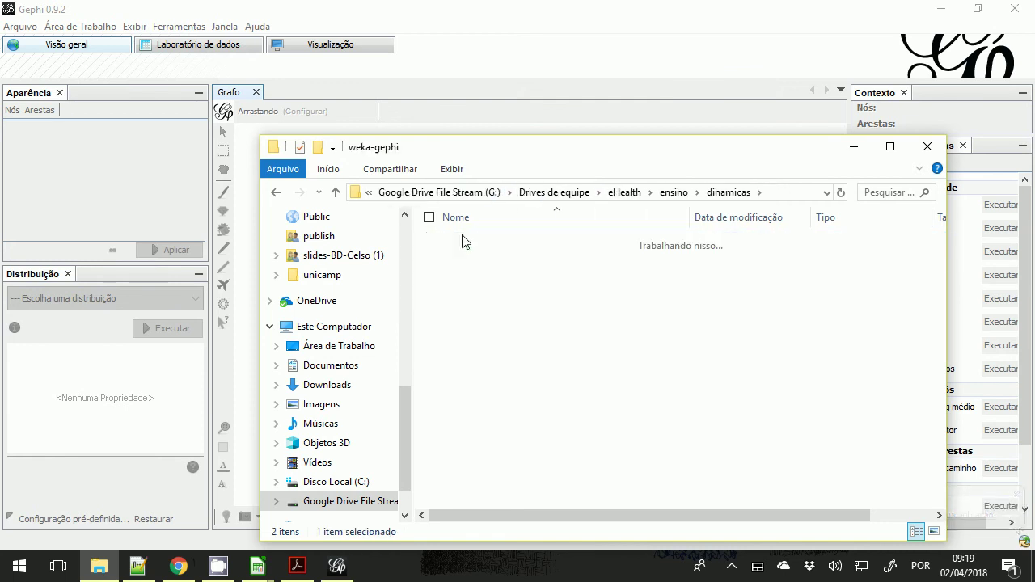
double_click(456, 239)
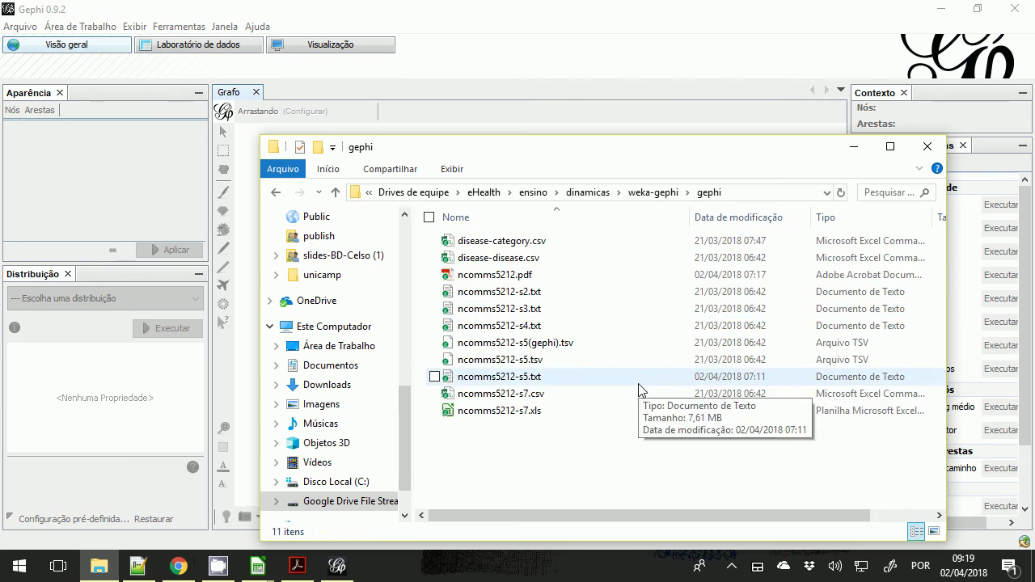
double_click(548, 378)
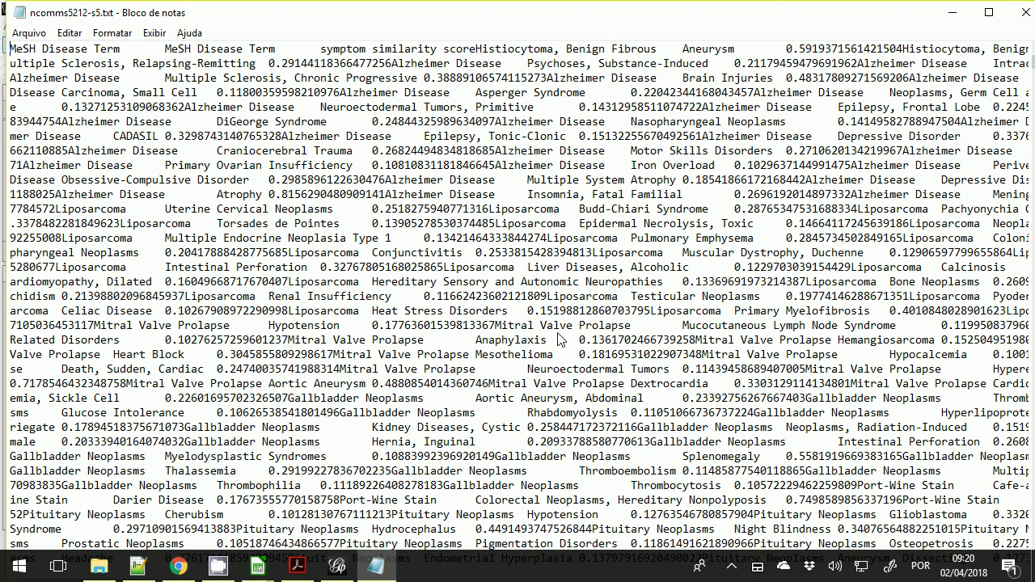
click(1023, 22)
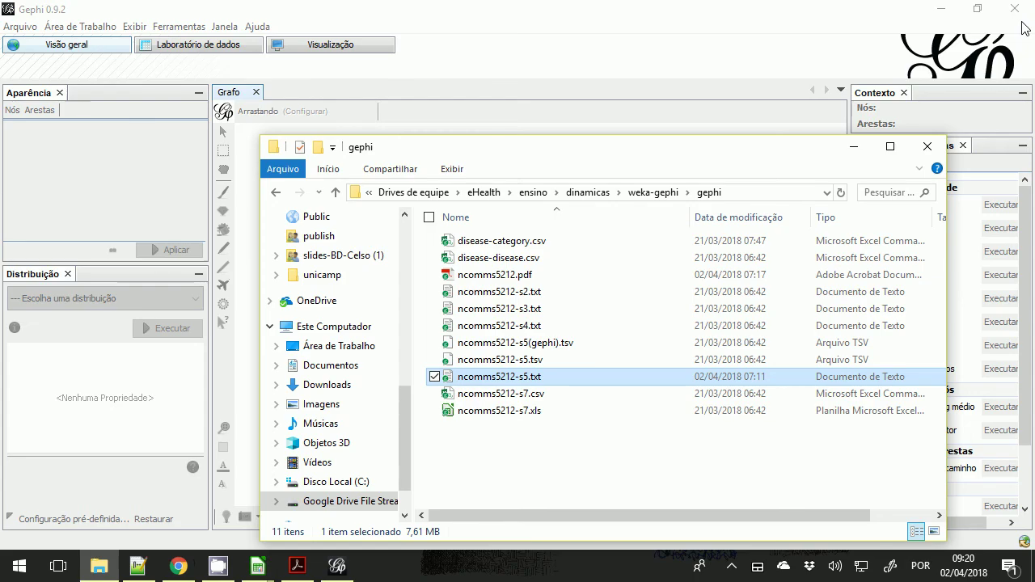
click(516, 365)
right_click(516, 366)
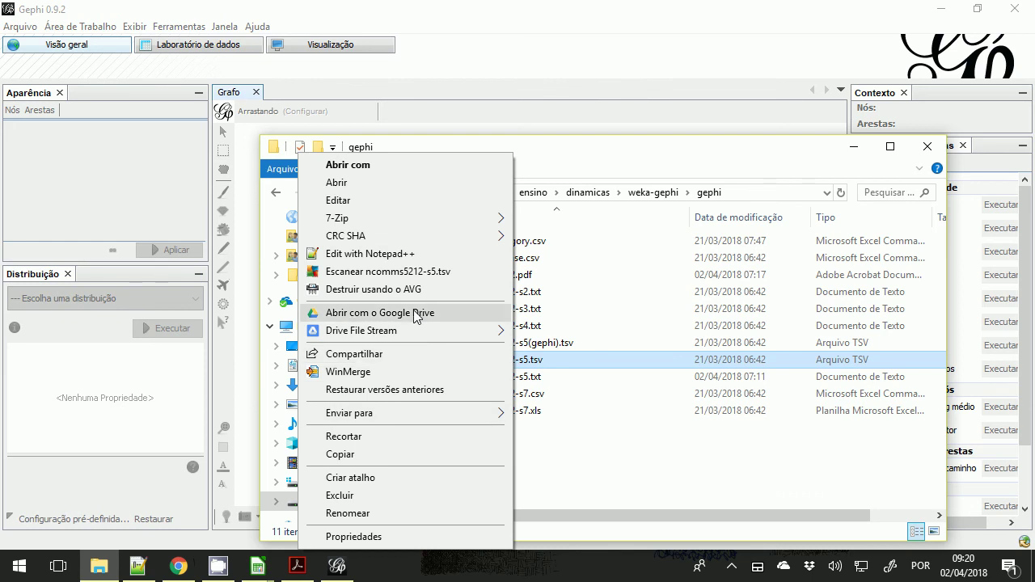
mouse_move(414, 327)
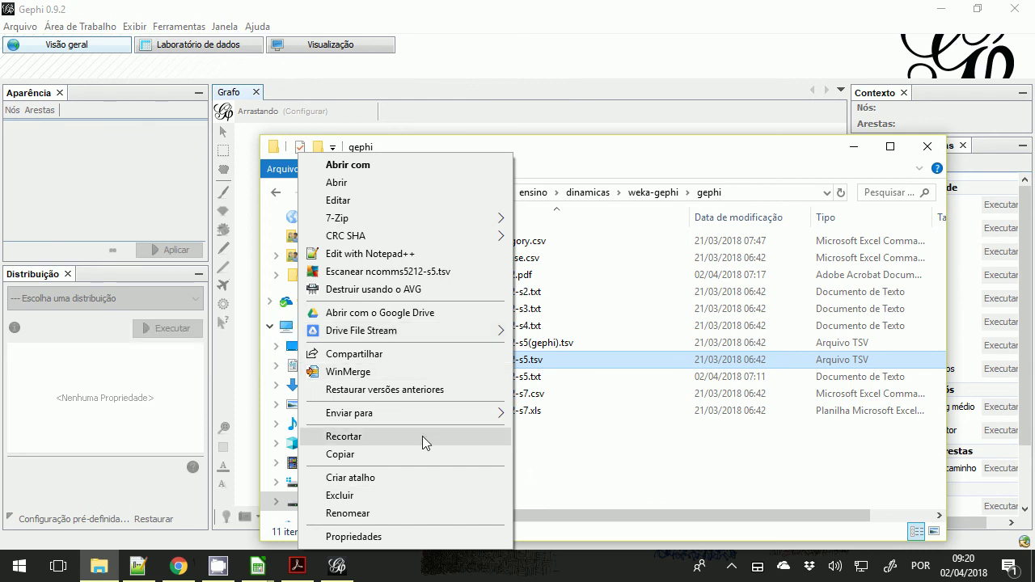
mouse_move(415, 416)
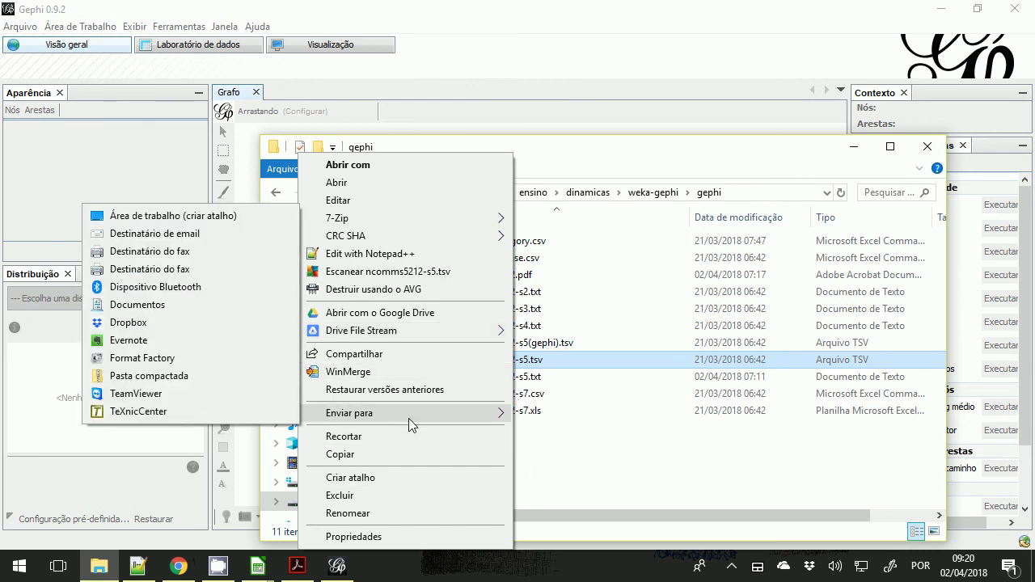
click(585, 457)
click(588, 457)
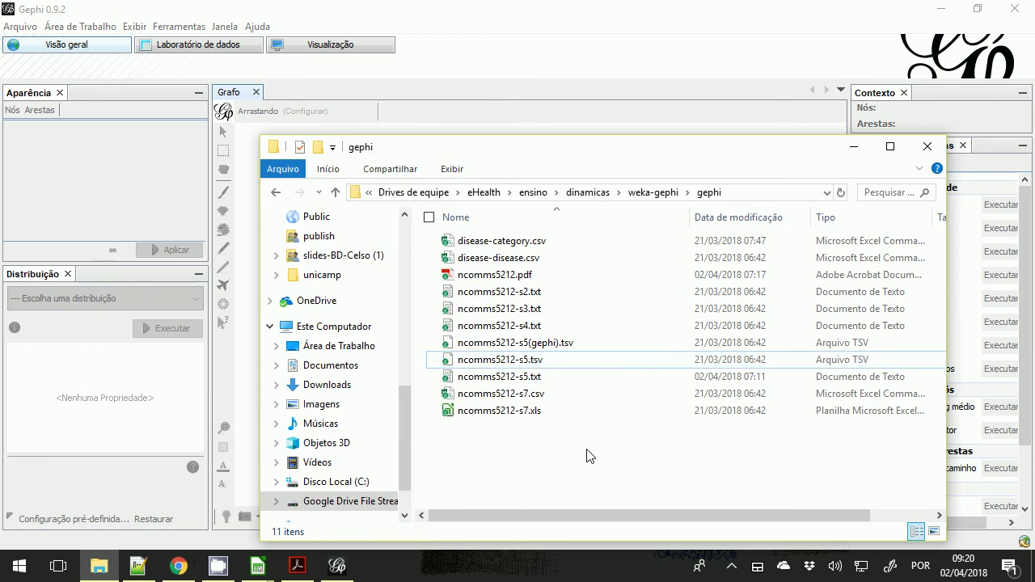
click(527, 364)
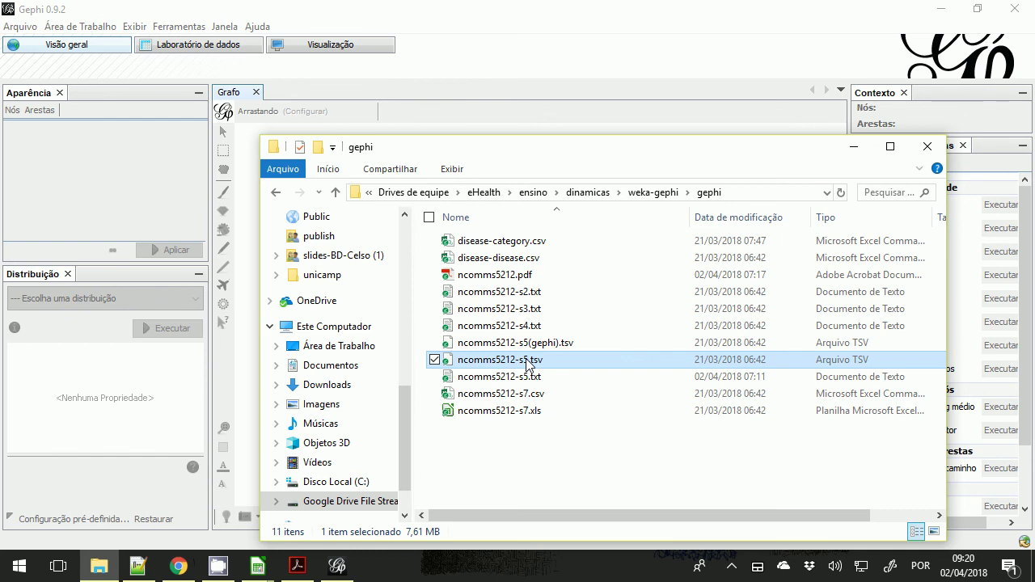
double_click(526, 362)
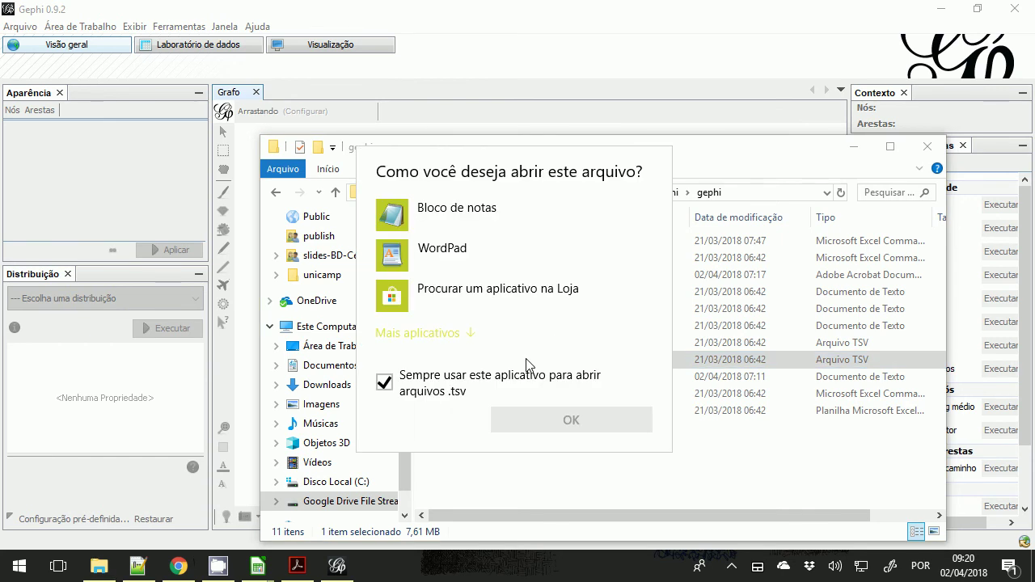
click(421, 395)
key(Escape)
Step: Search the installed programs for "libr" and launch LibreOffice Calc with a blank spreadsheet
click(20, 566)
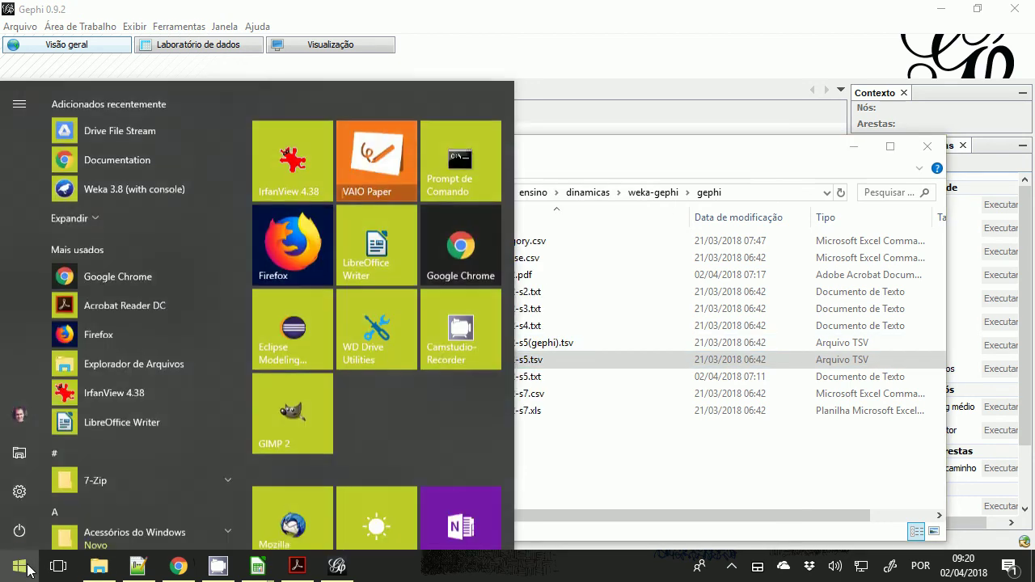
text(libri)
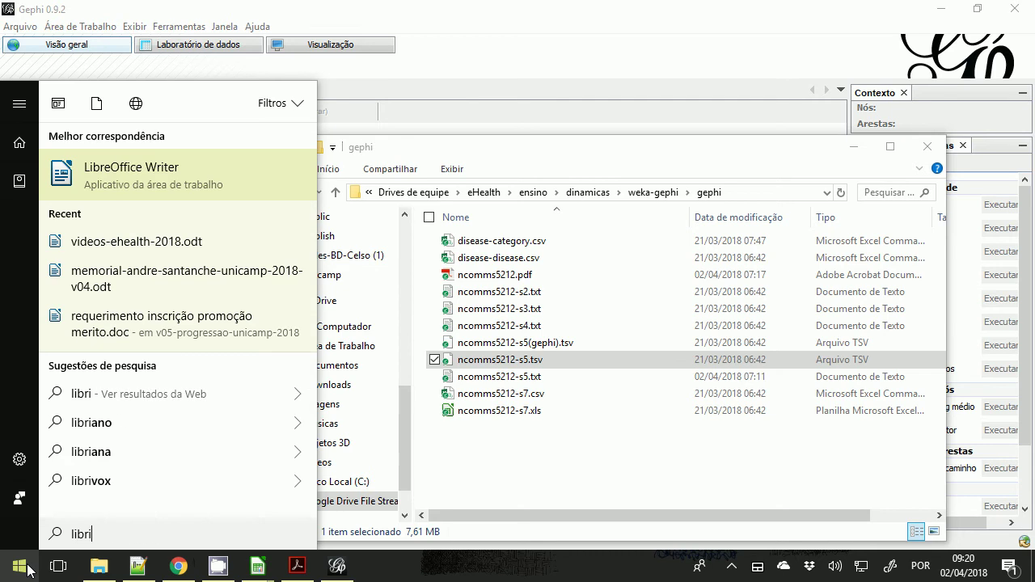
key(BackSpace)
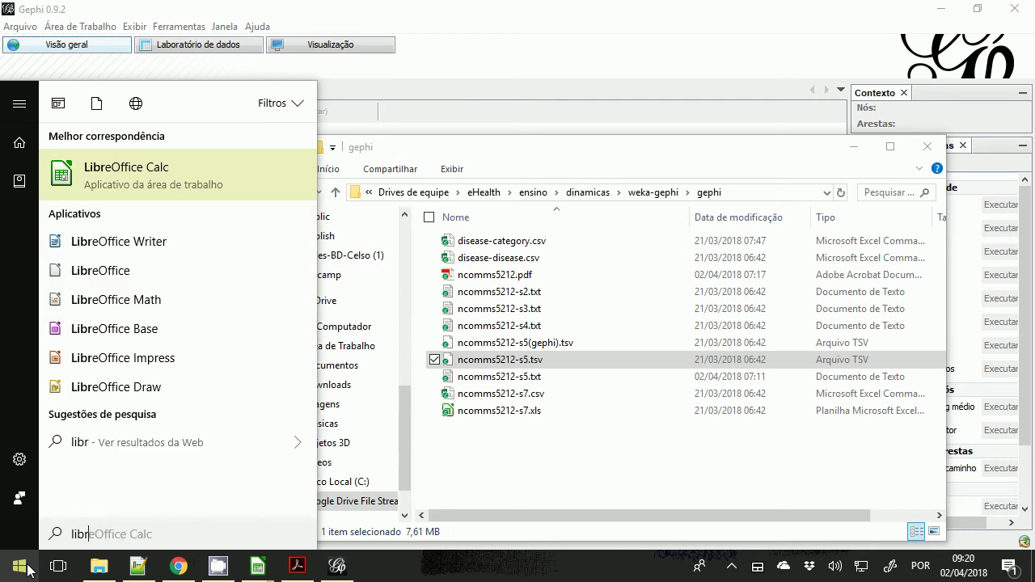
click(126, 191)
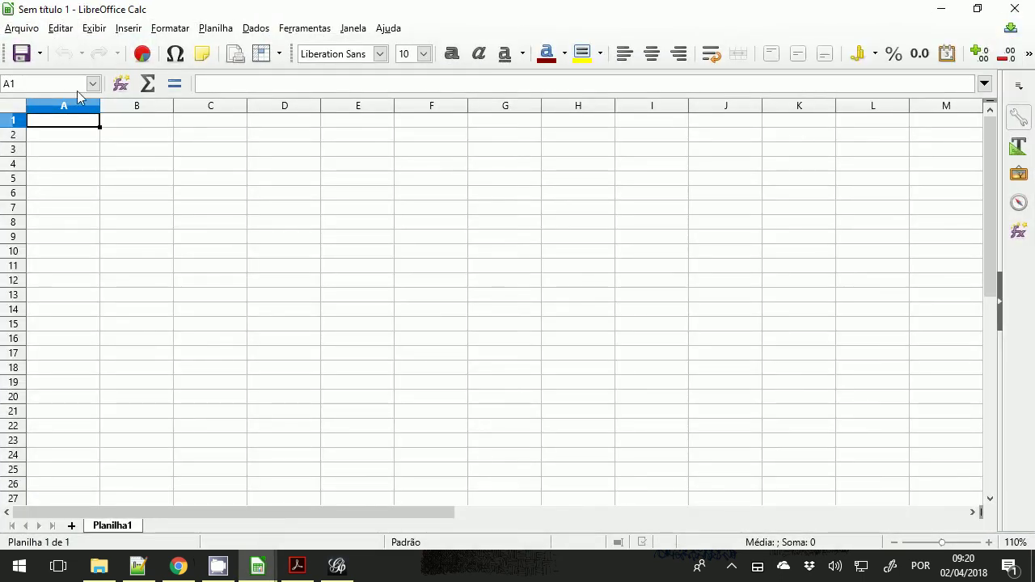
Step: Open ncomms5212-s5.tsv from eHealth > ensino > dinamicas > weka-gephi > gephi as tab-separated text and select the first symptom similarity score
click(26, 29)
click(24, 73)
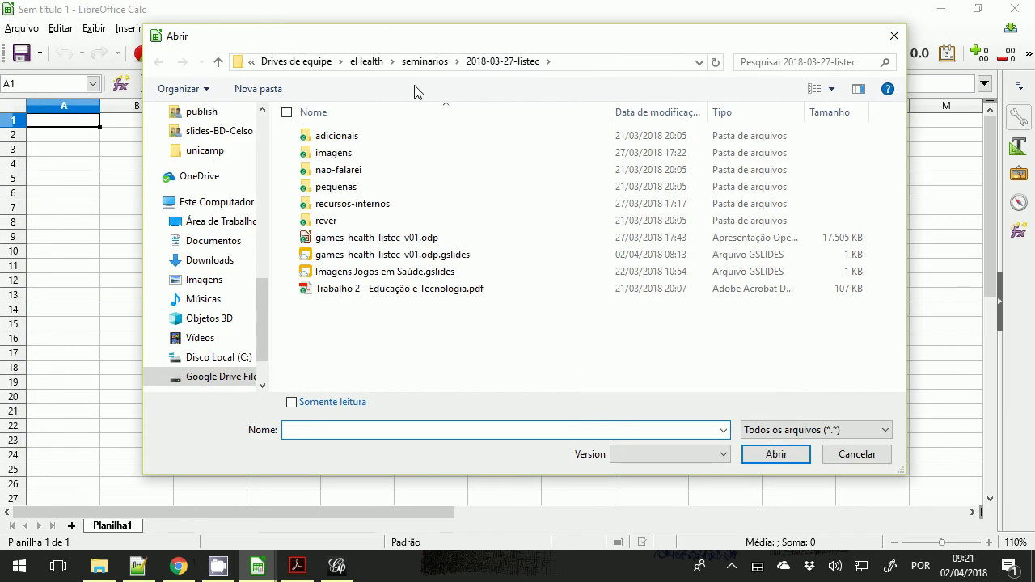
click(368, 63)
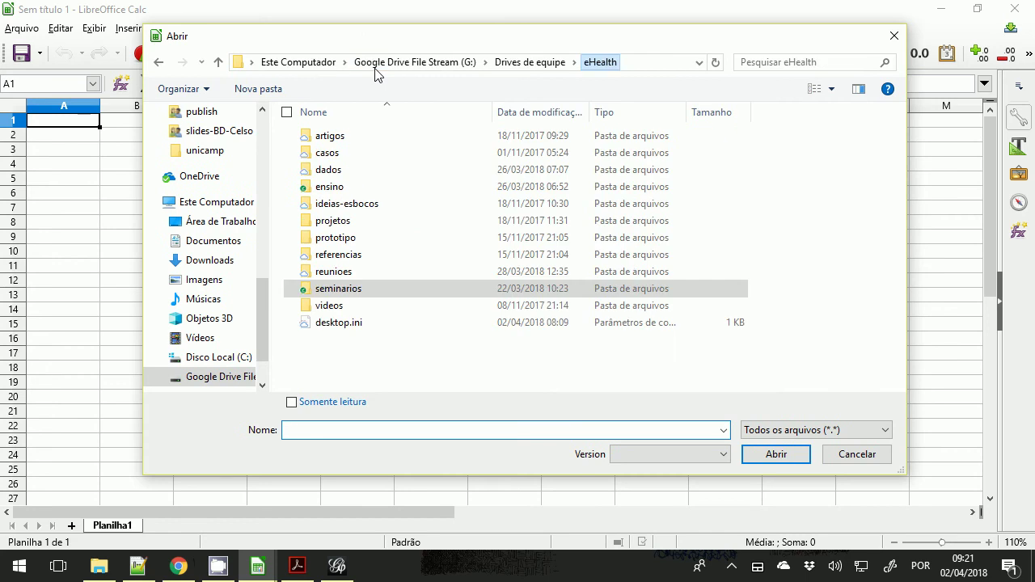
double_click(325, 186)
double_click(343, 136)
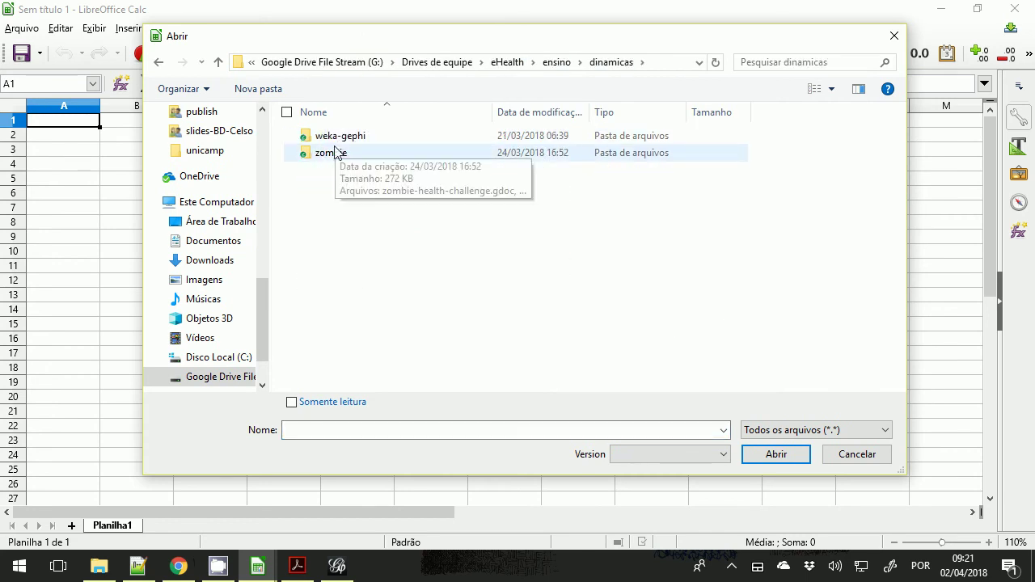
double_click(324, 136)
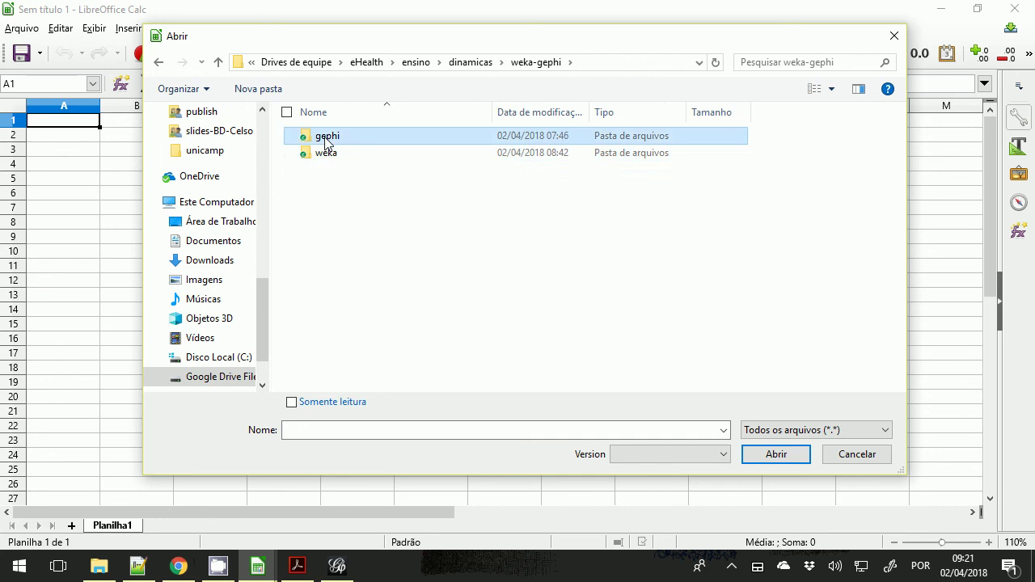
double_click(325, 138)
click(325, 136)
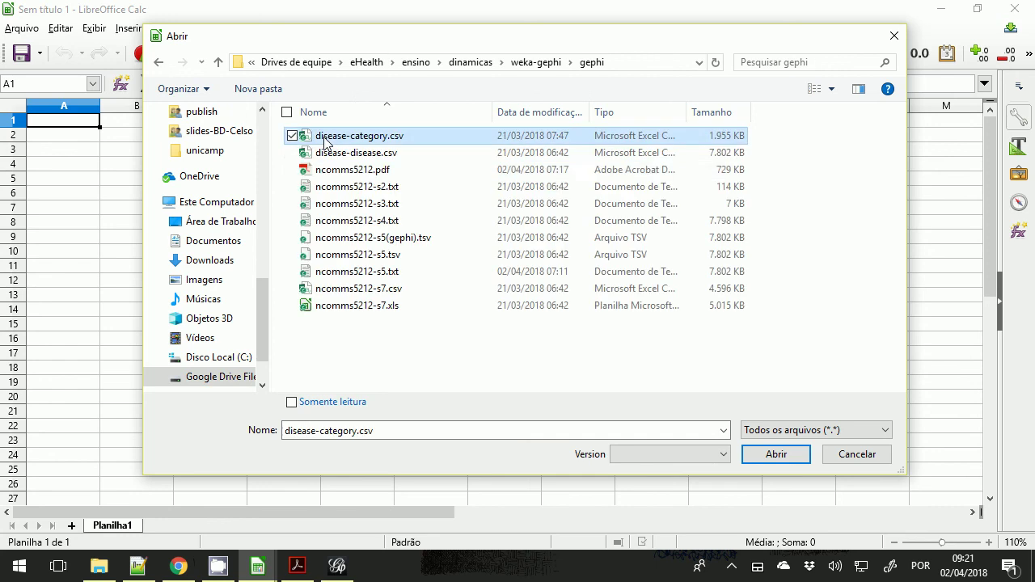
double_click(355, 255)
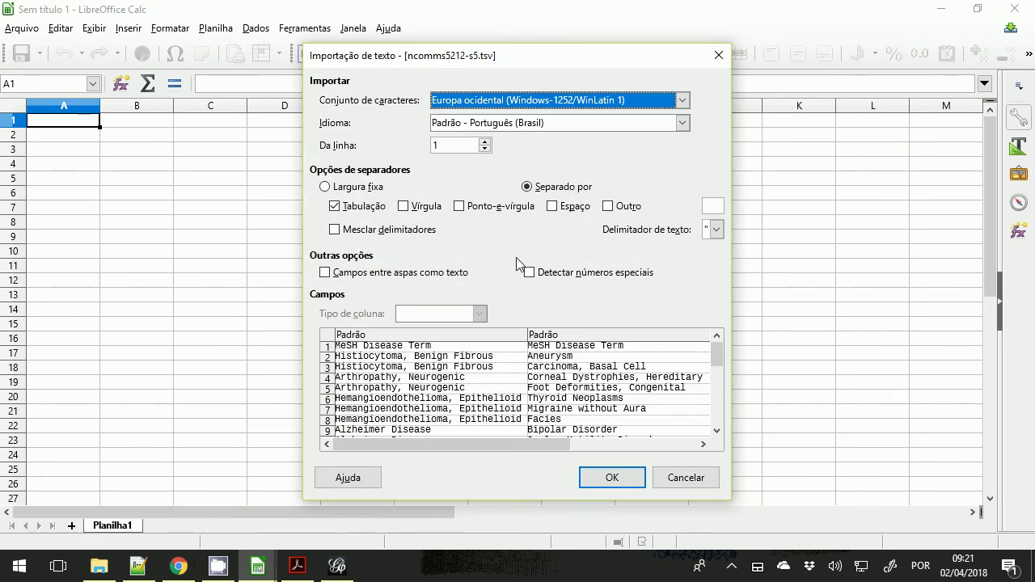
click(600, 477)
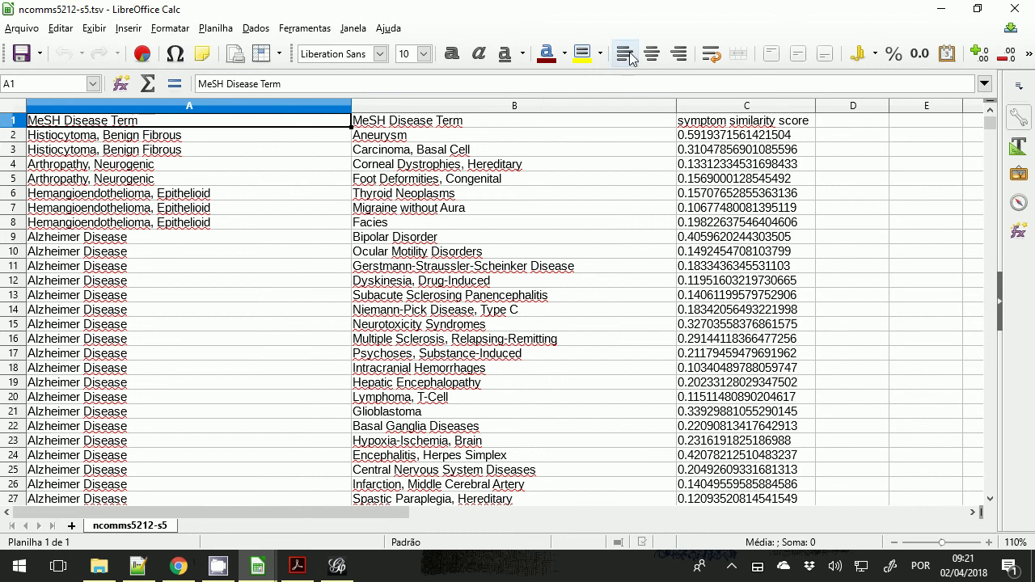
click(711, 139)
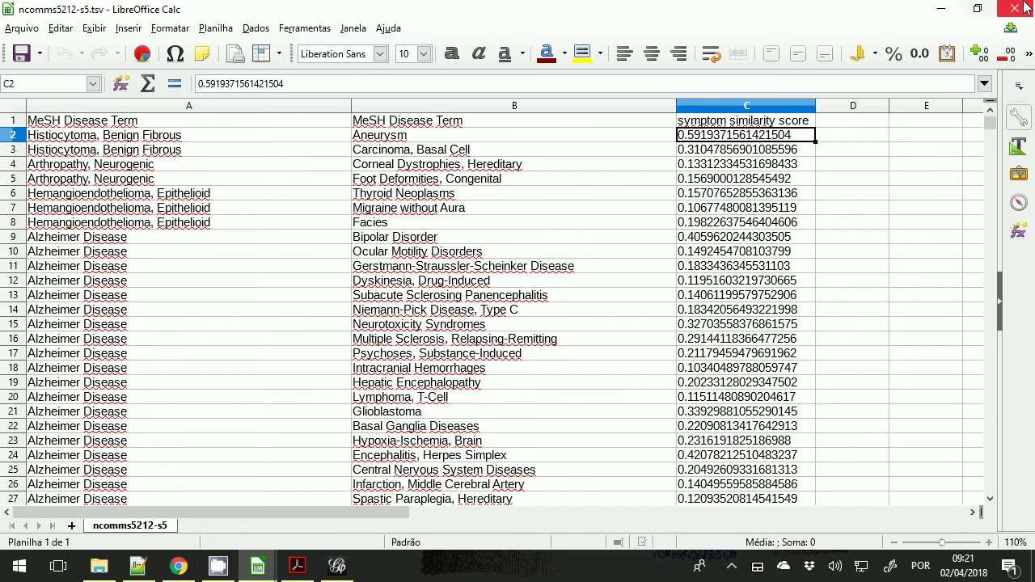
mouse_move(1021, 29)
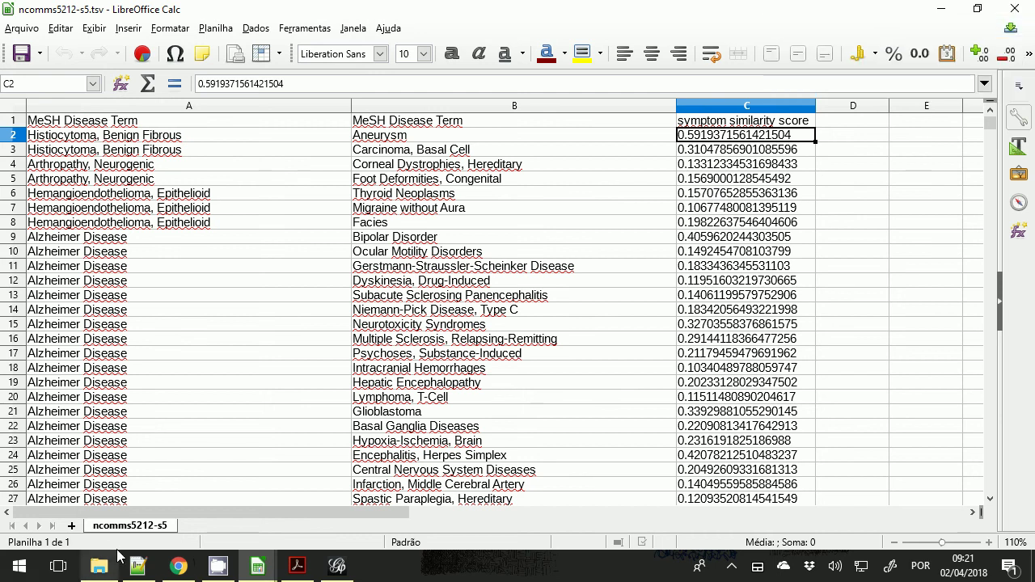
Step: Open ncomms5212-s5(gephi).tsv from the same gephi folder, importing it as tab-separated text
click(24, 30)
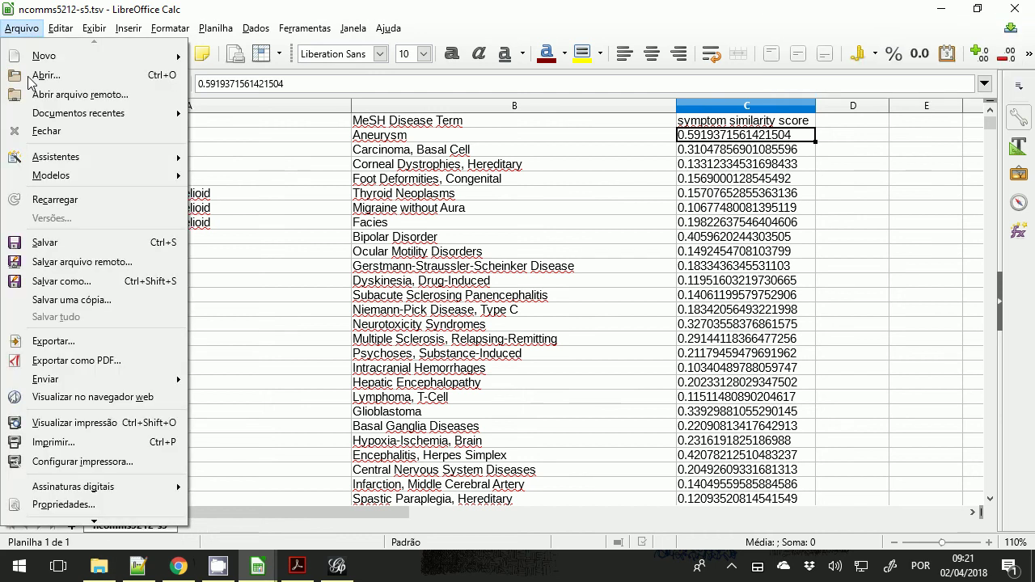
click(35, 73)
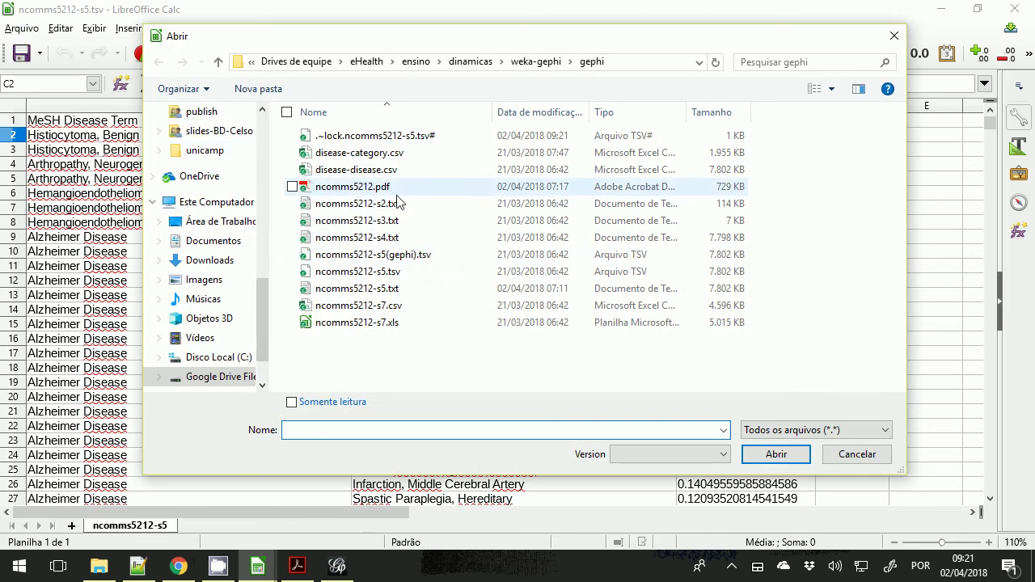
double_click(385, 255)
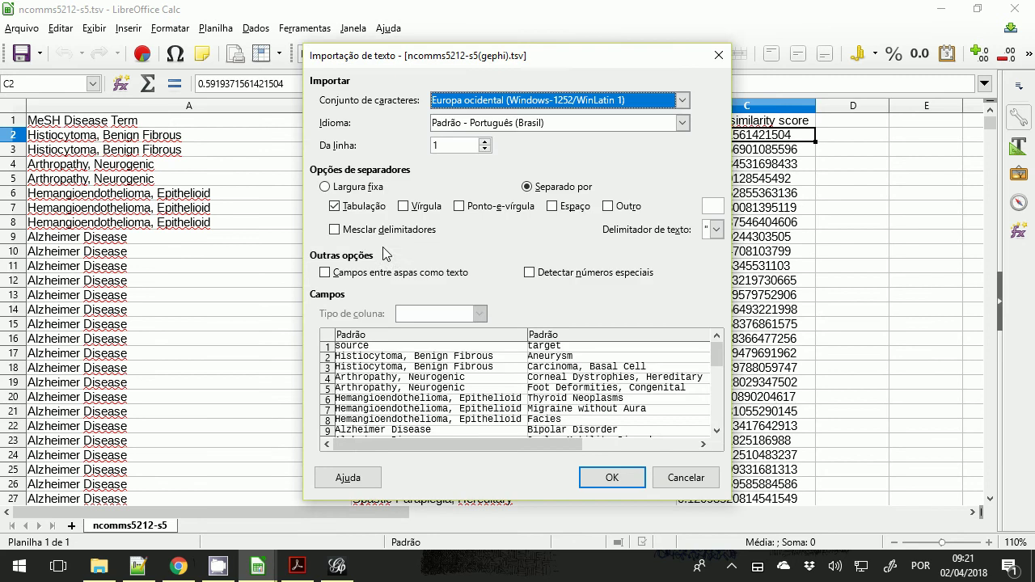
click(613, 477)
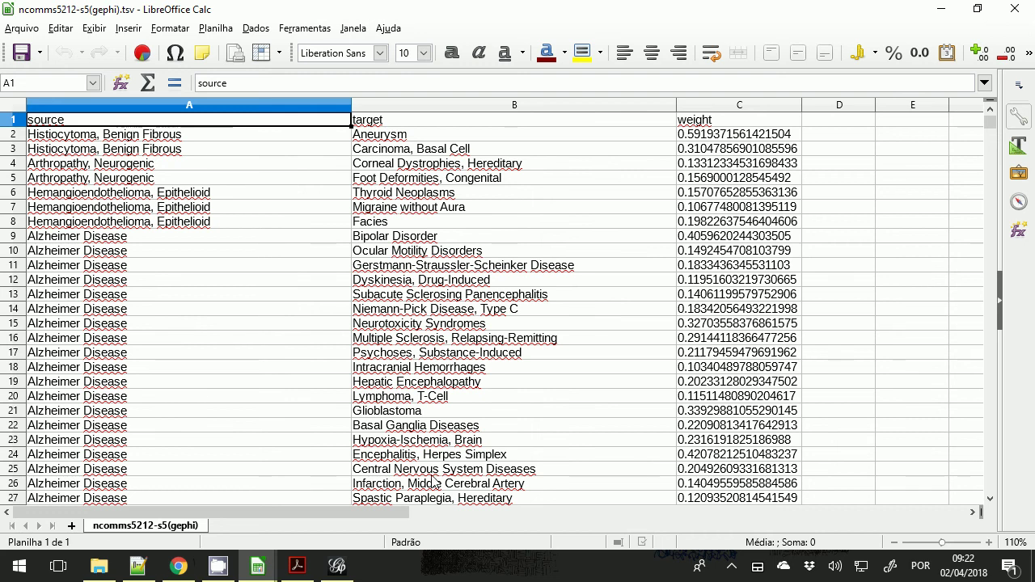
Step: Examine the source, target and weight cells of the first edge in row 2
click(121, 134)
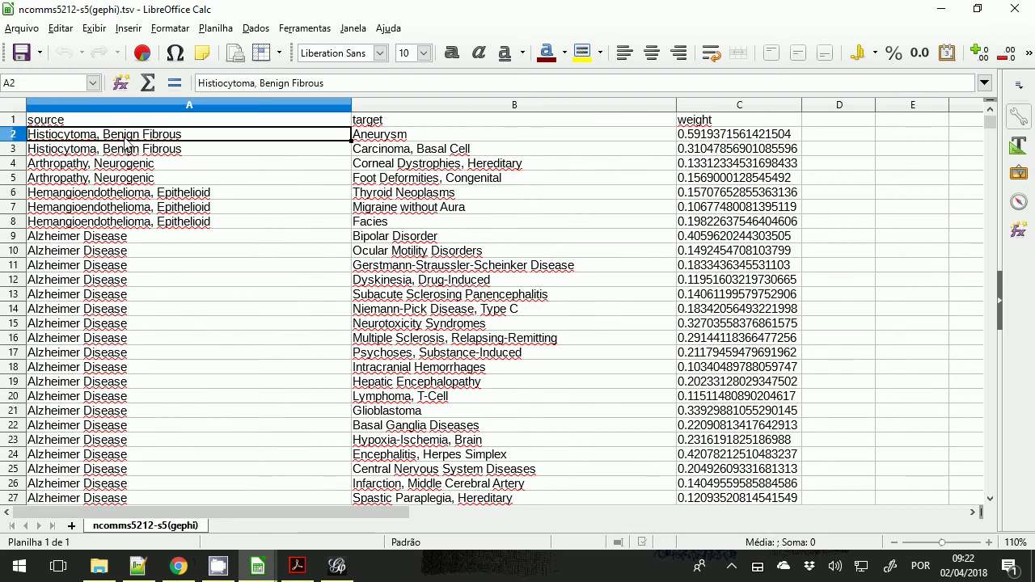
click(422, 137)
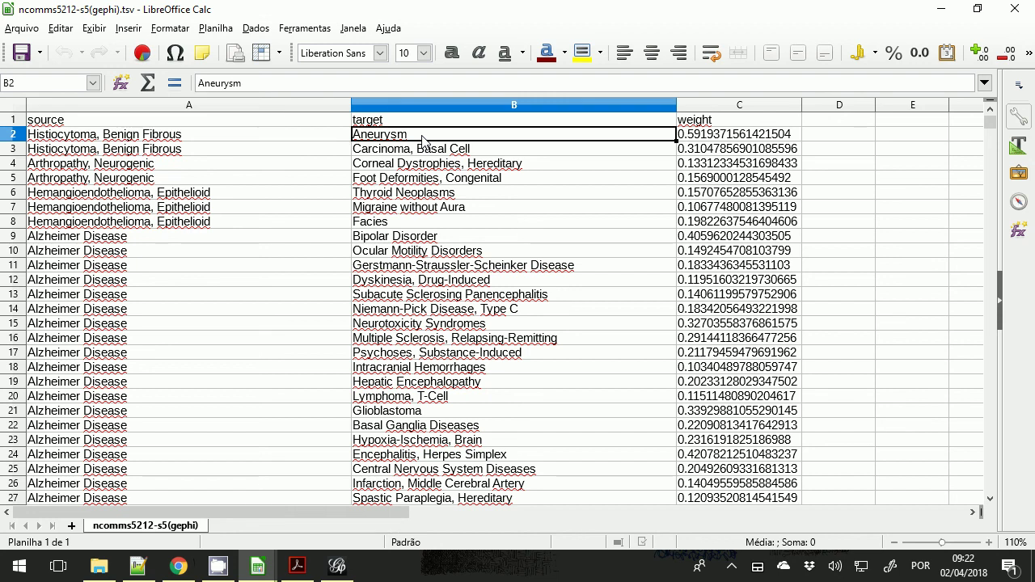
click(728, 138)
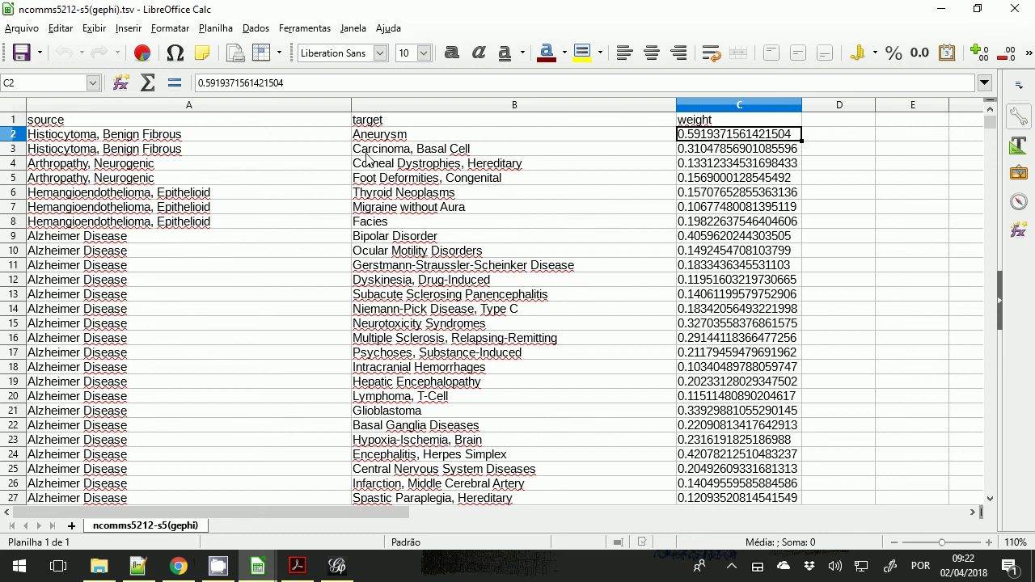
click(126, 140)
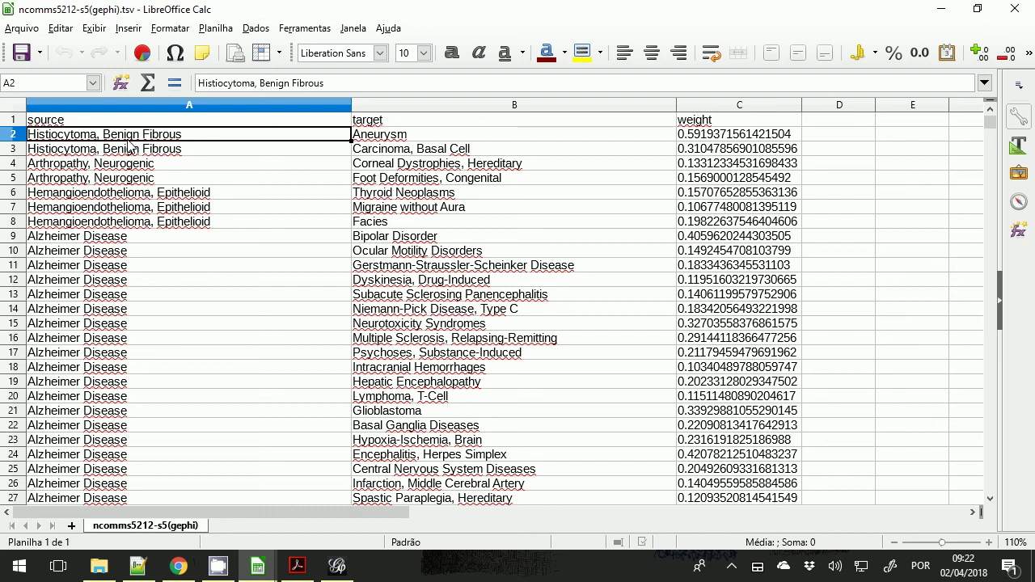
Step: Switch to Gephi and show the Data Laboratory
click(337, 565)
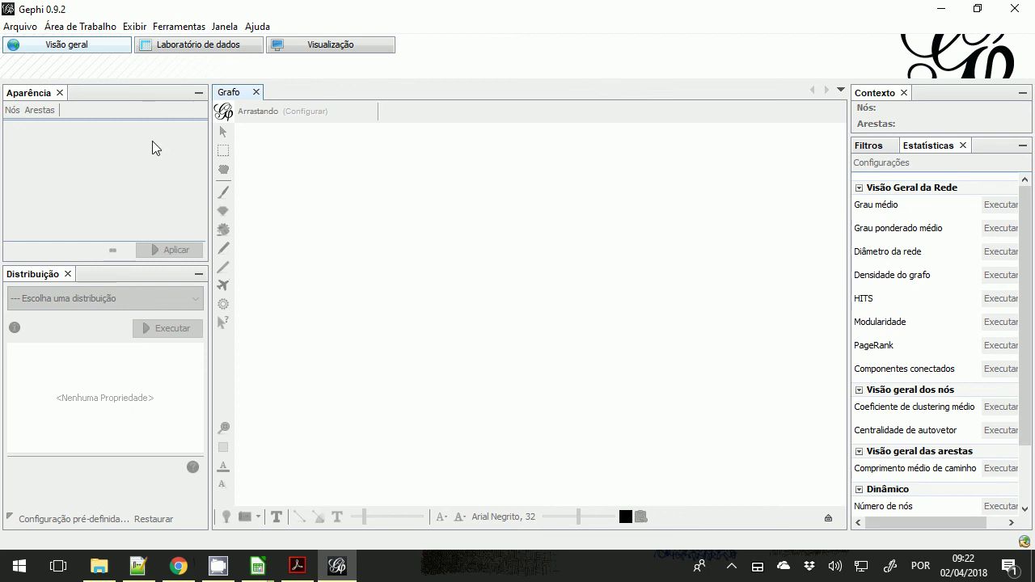
click(198, 46)
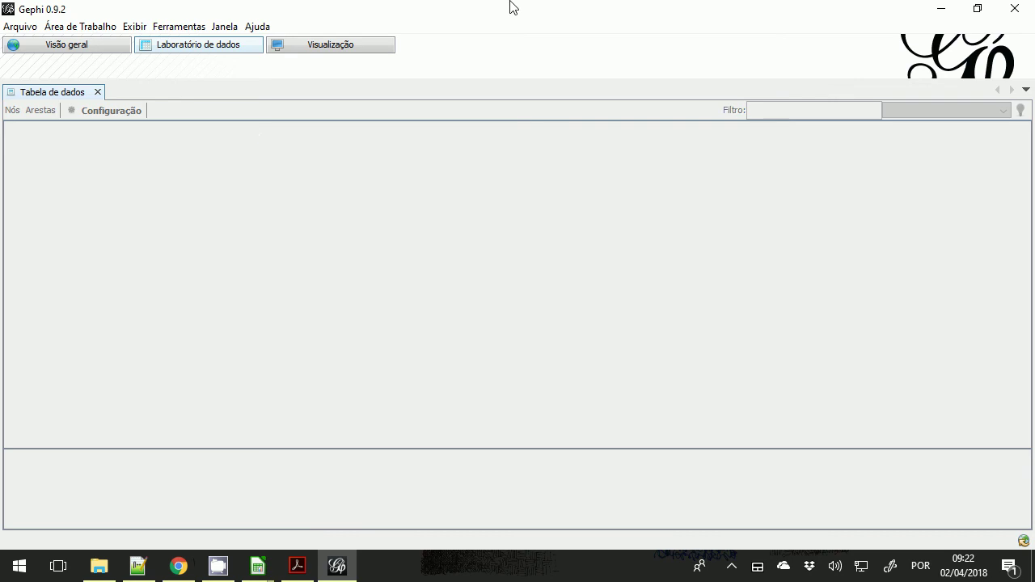
click(978, 10)
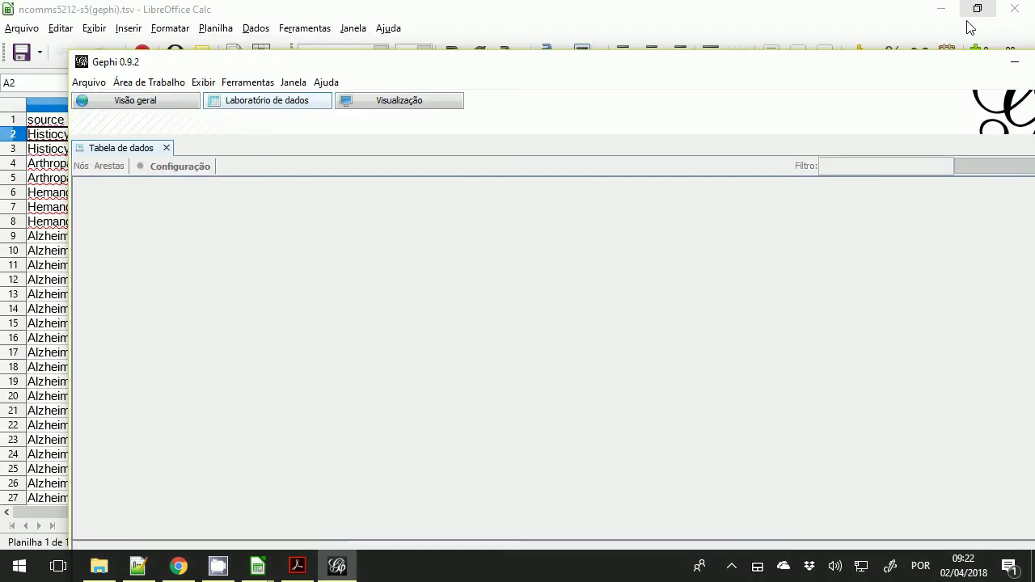
double_click(948, 70)
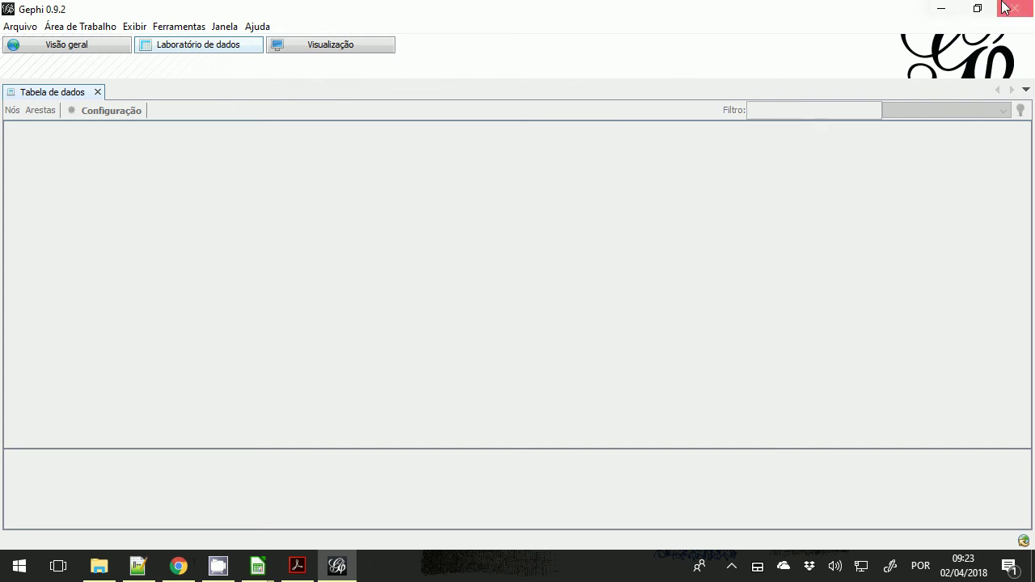
click(978, 8)
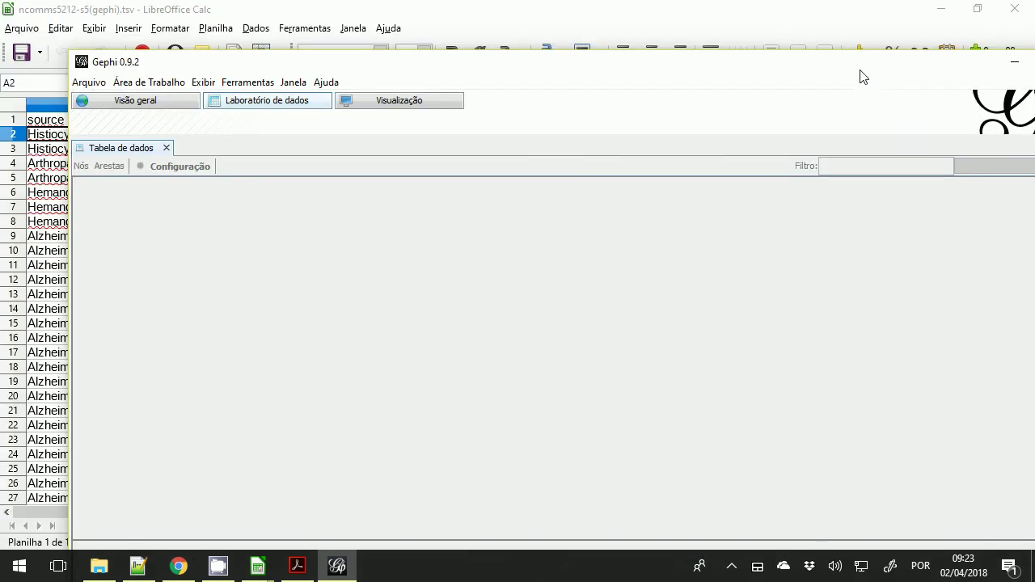
drag(811, 53, 782, 209)
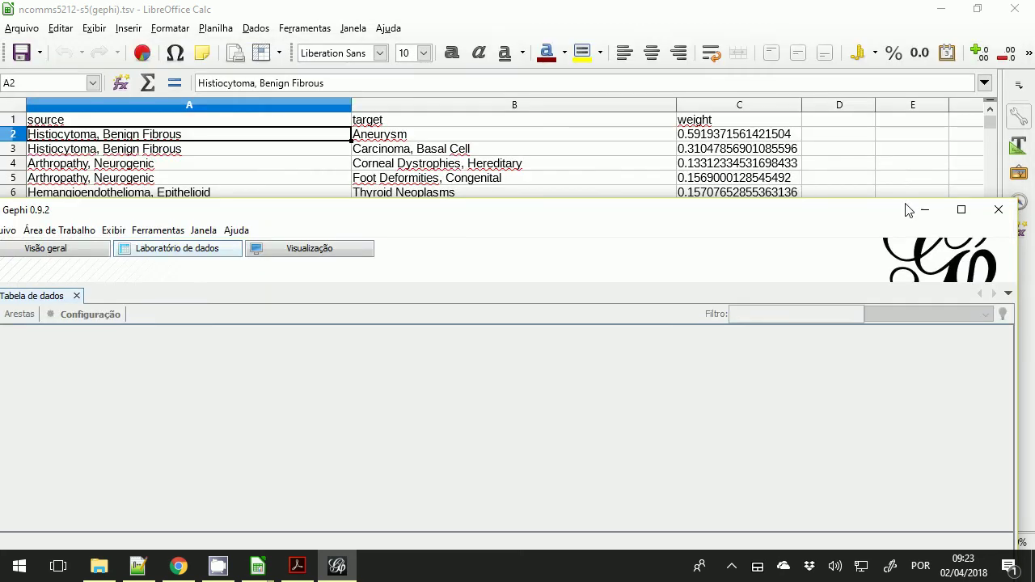
click(961, 209)
click(66, 44)
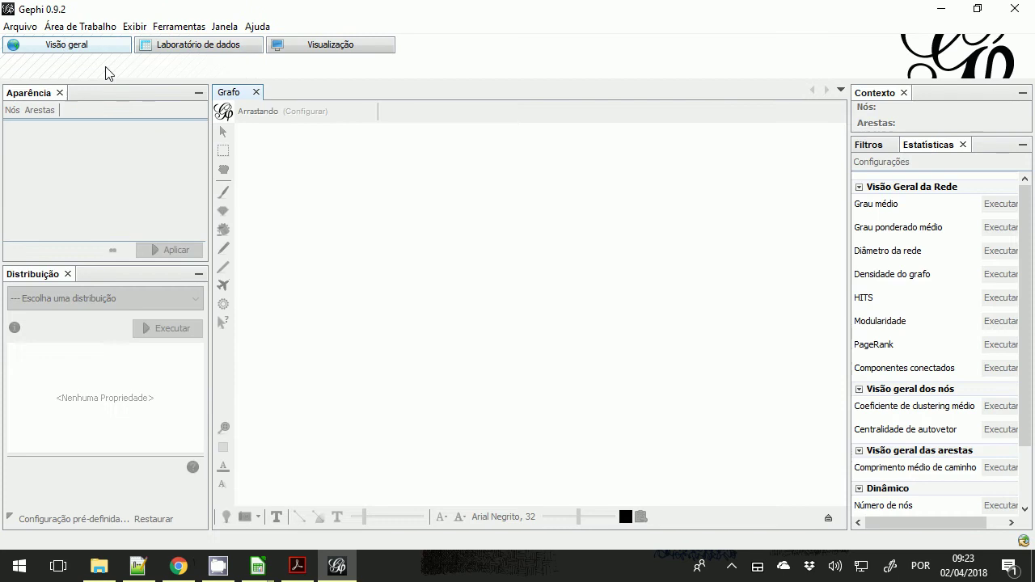
click(196, 48)
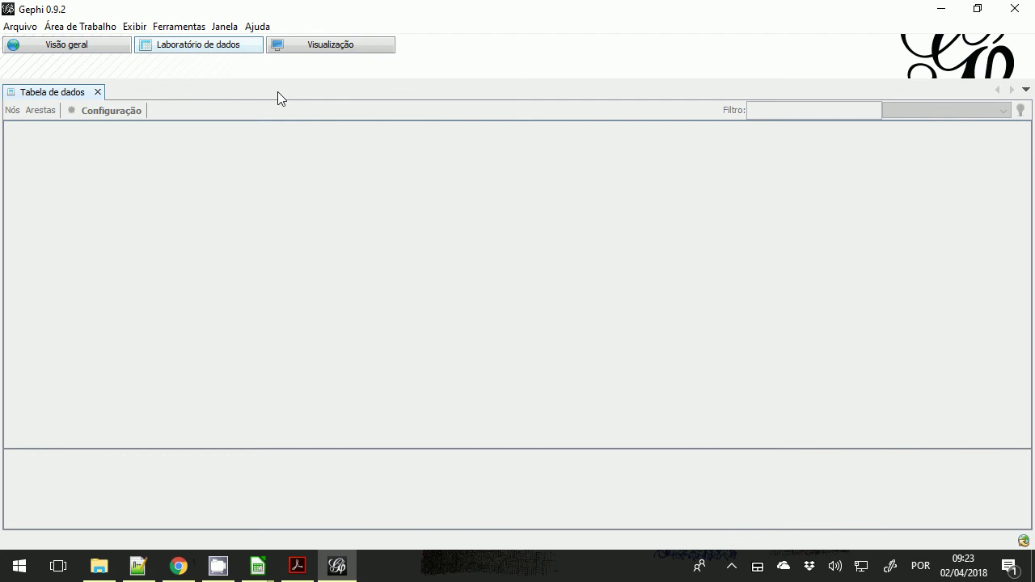
Step: Restart Gephi from the desktop without its welcome dialog and show the Data Laboratory
click(1018, 9)
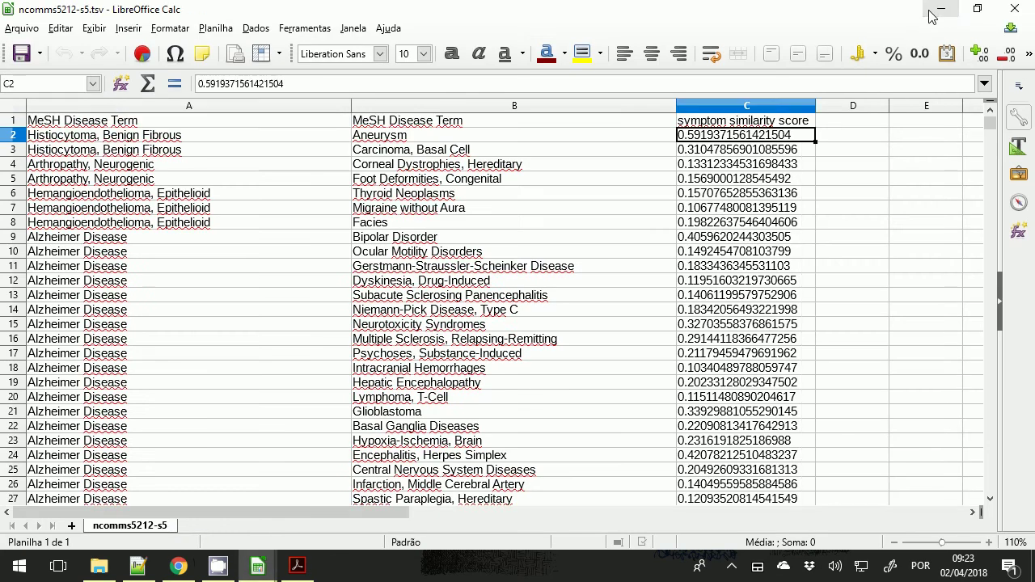
click(931, 16)
click(44, 135)
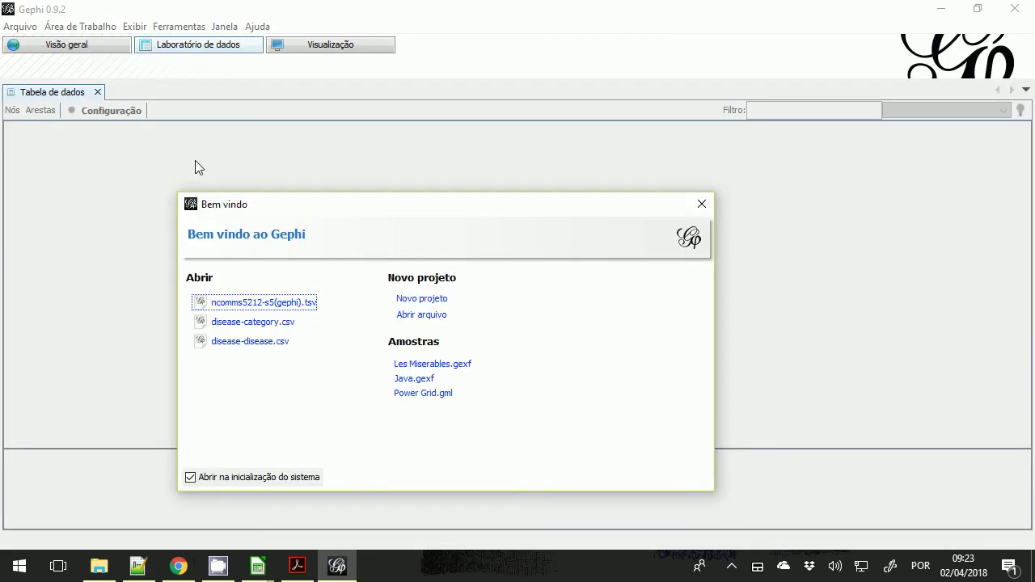
click(701, 205)
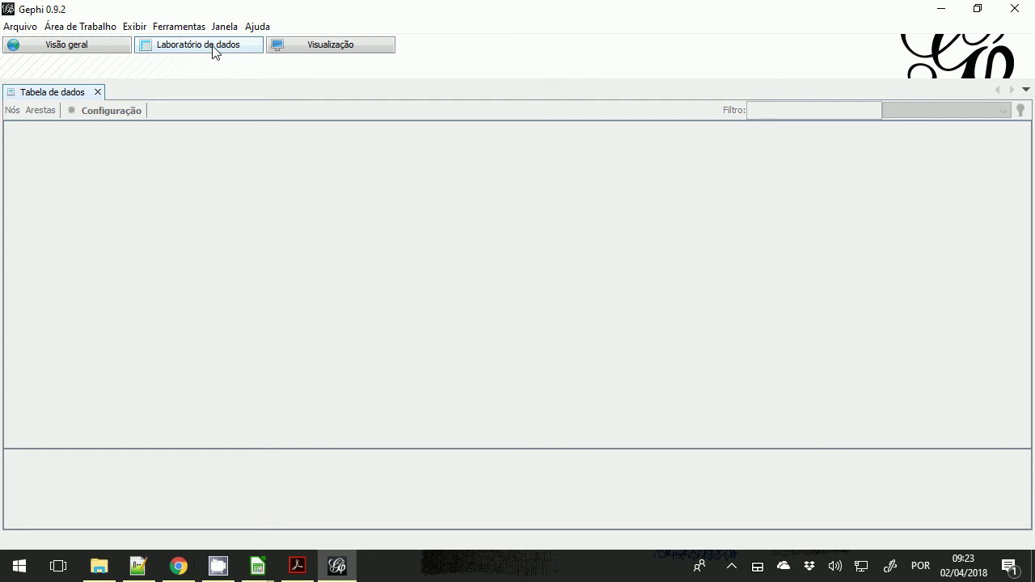
click(87, 55)
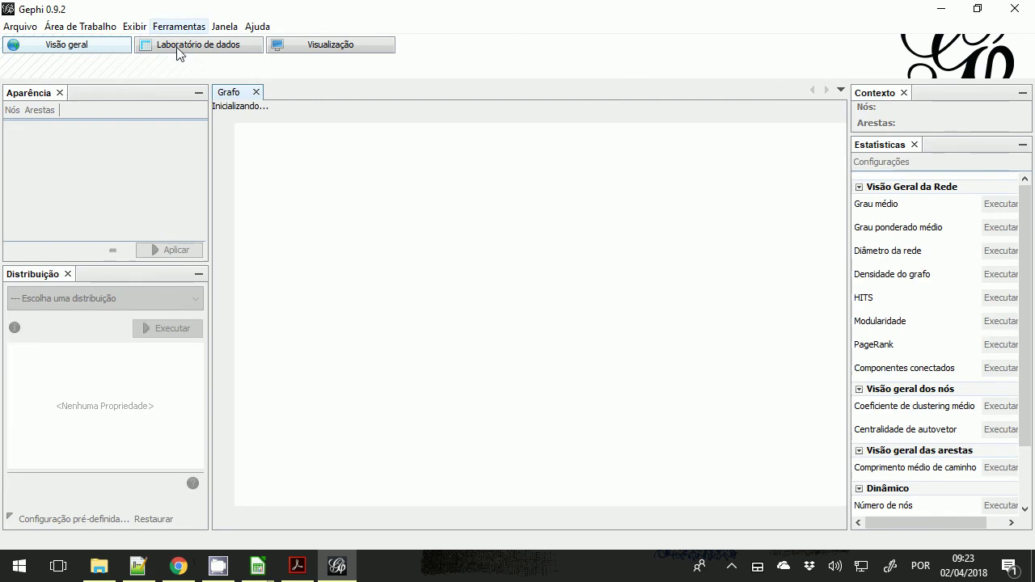
click(180, 48)
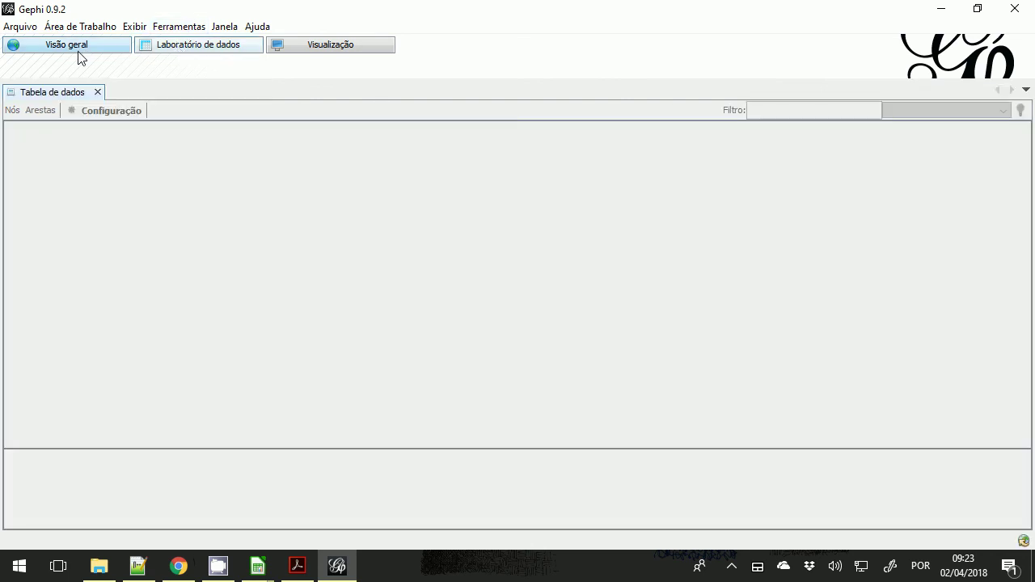
click(28, 29)
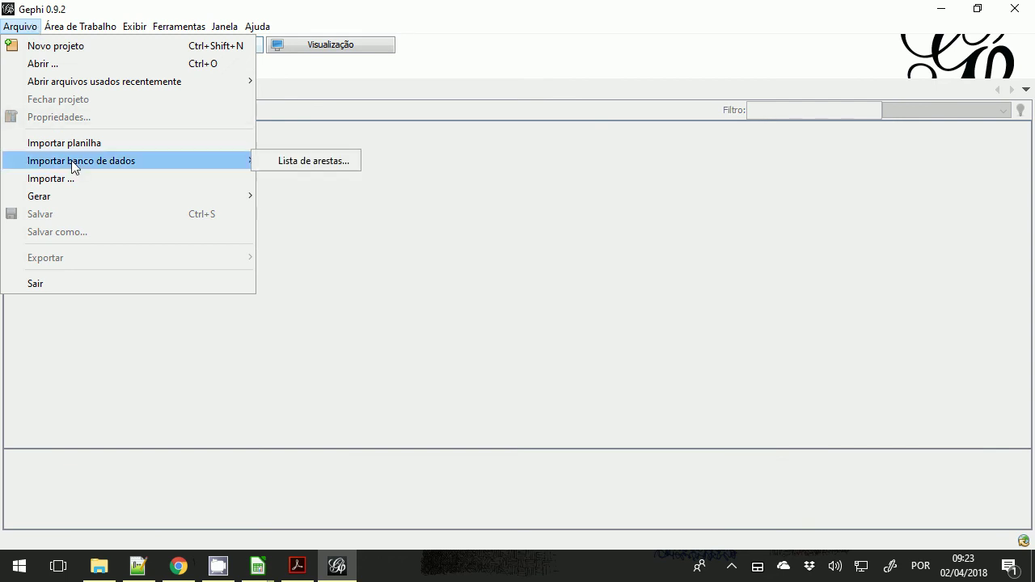
mouse_move(86, 165)
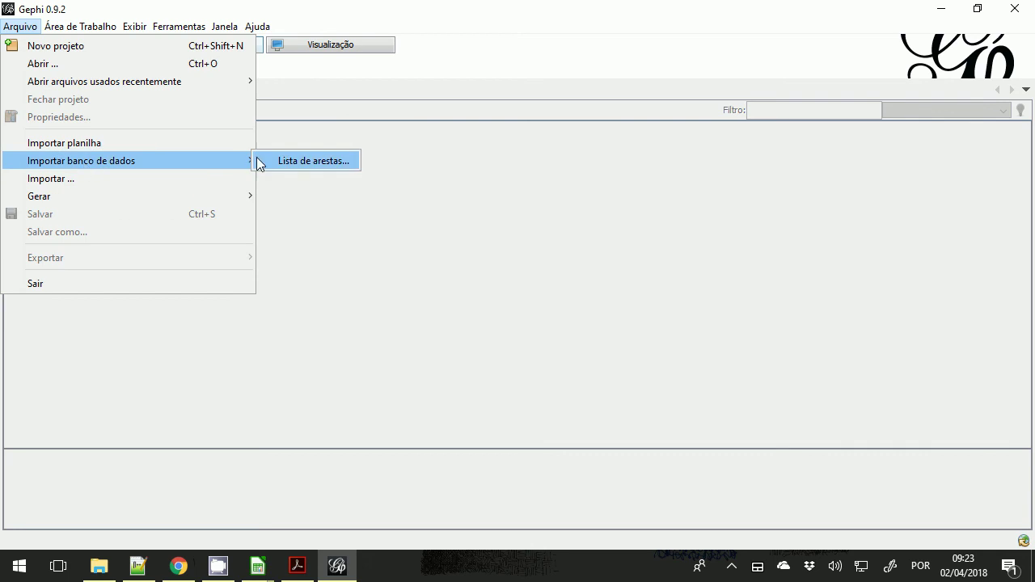
click(377, 68)
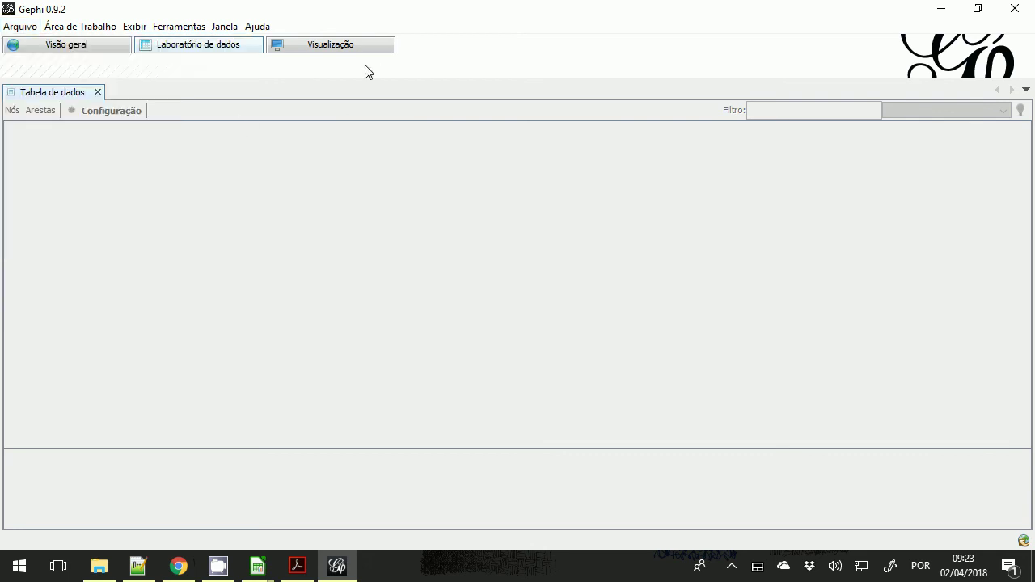
click(24, 29)
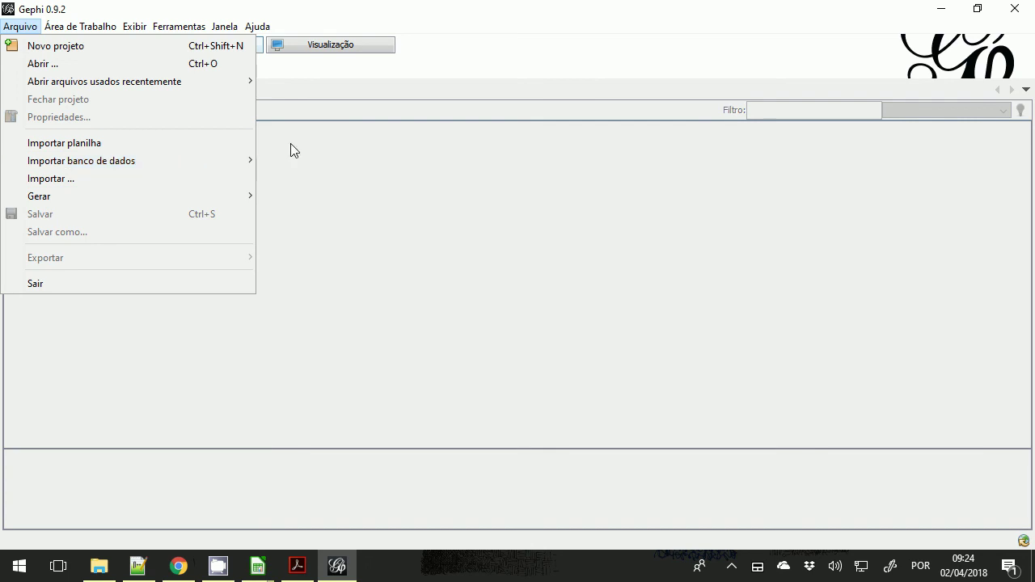
click(276, 164)
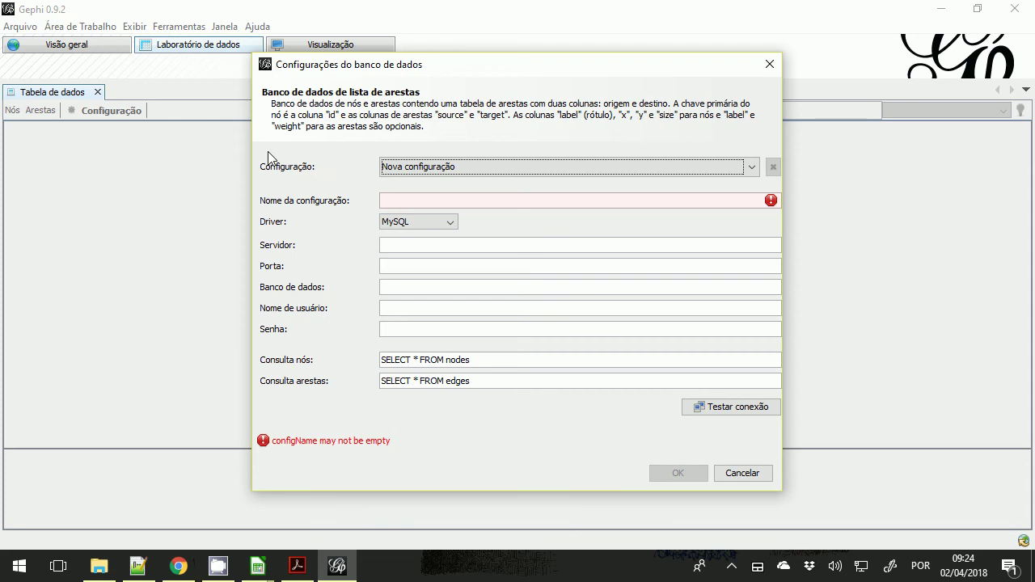
key(Escape)
Step: Start a spreadsheet import of ncomms5212-s5(gephi).tsv from the gephi folder
click(11, 28)
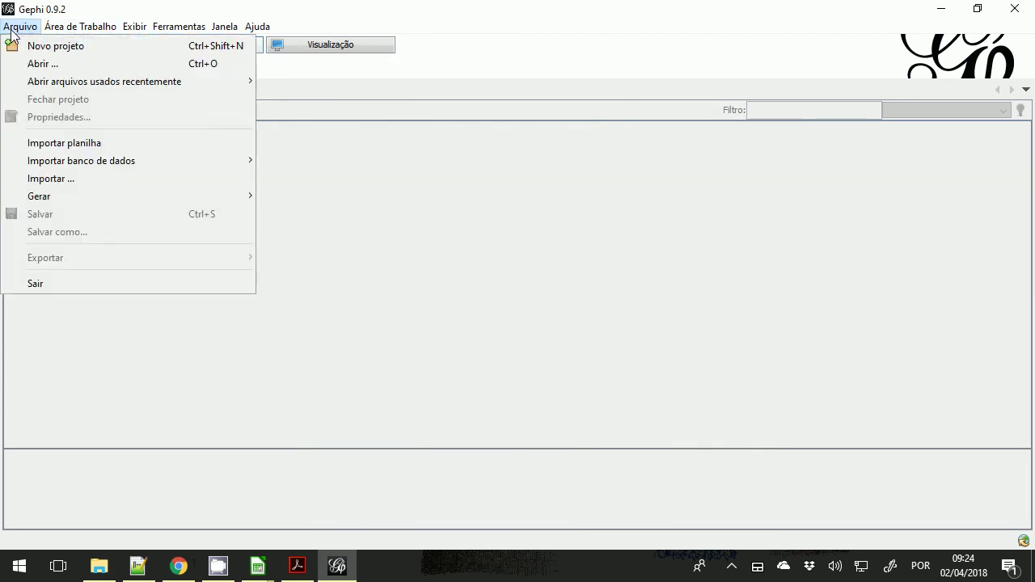
click(64, 146)
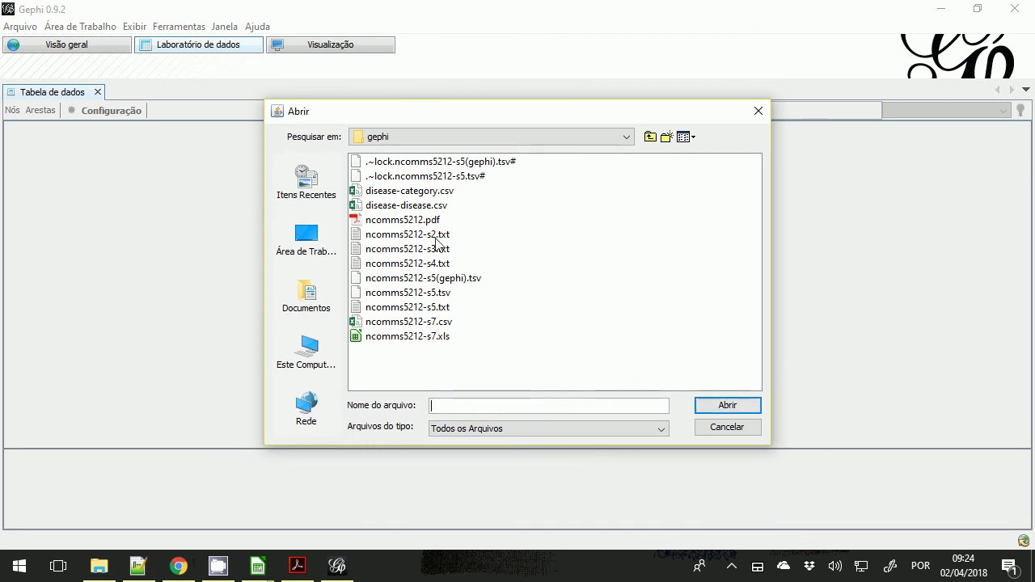
click(400, 278)
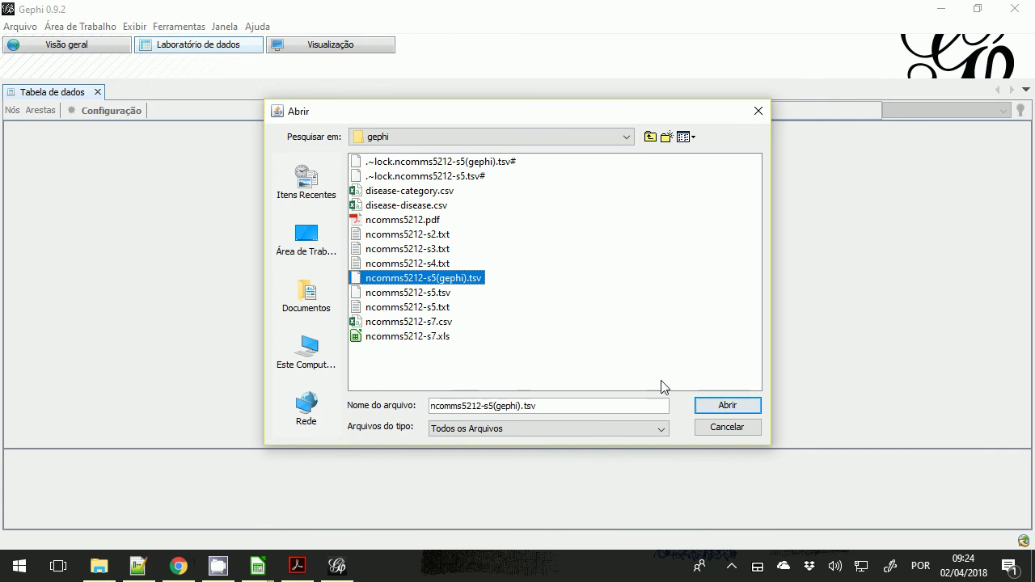
click(728, 405)
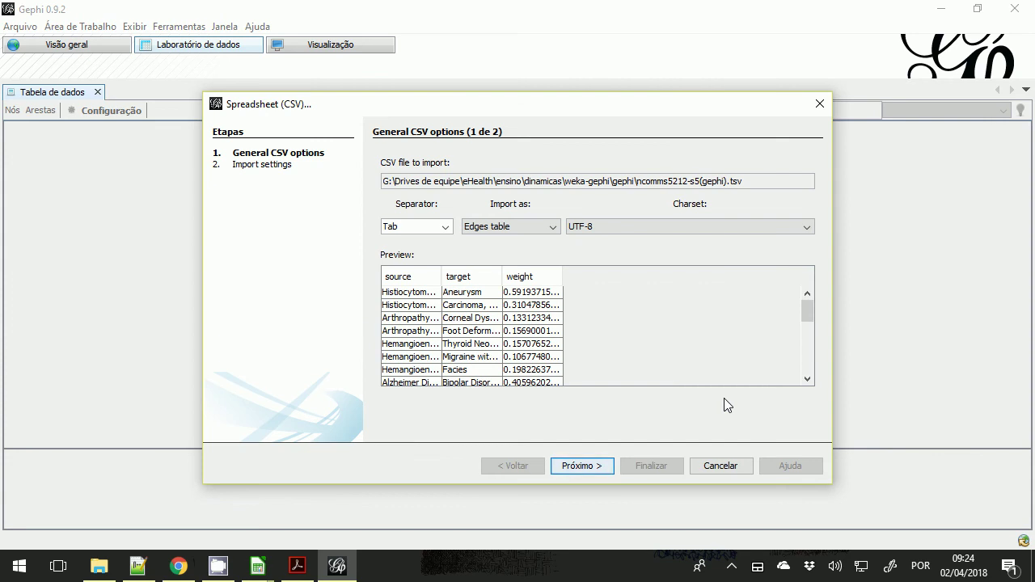
Step: Widen the source, target and weight columns of the import preview to read them in full, and check the available import table types
drag(443, 278, 540, 276)
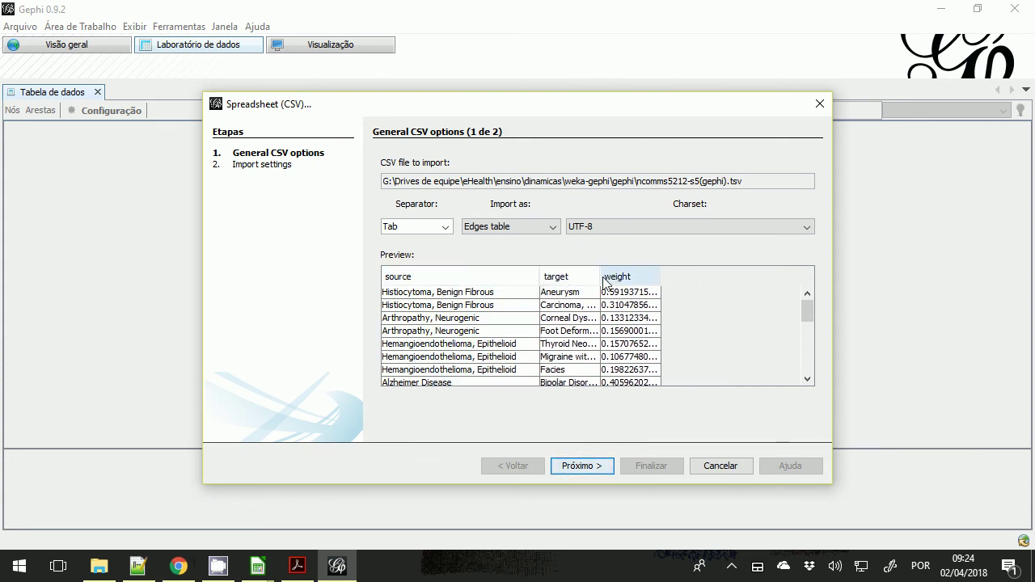
drag(604, 279, 676, 267)
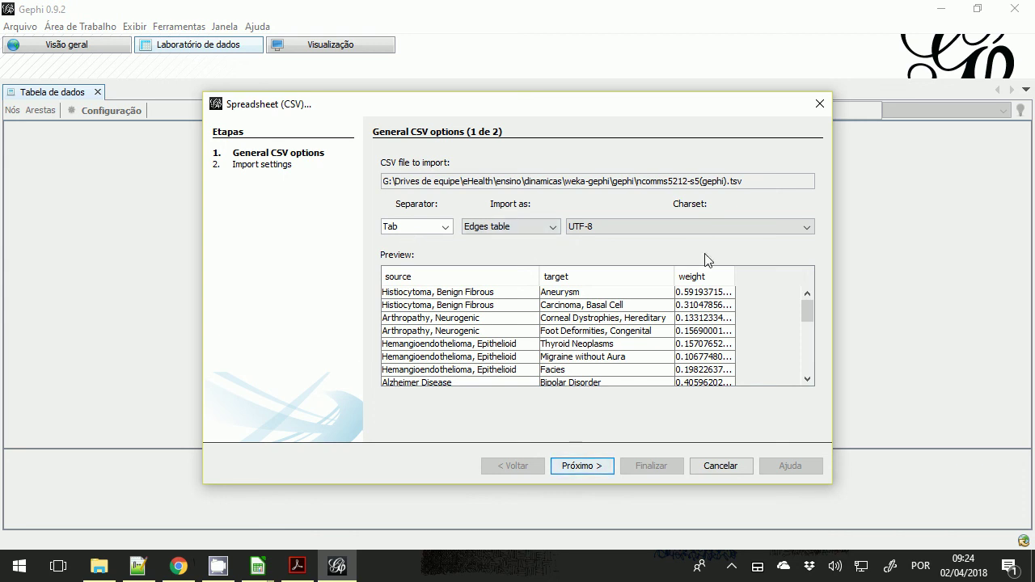
drag(735, 279, 783, 276)
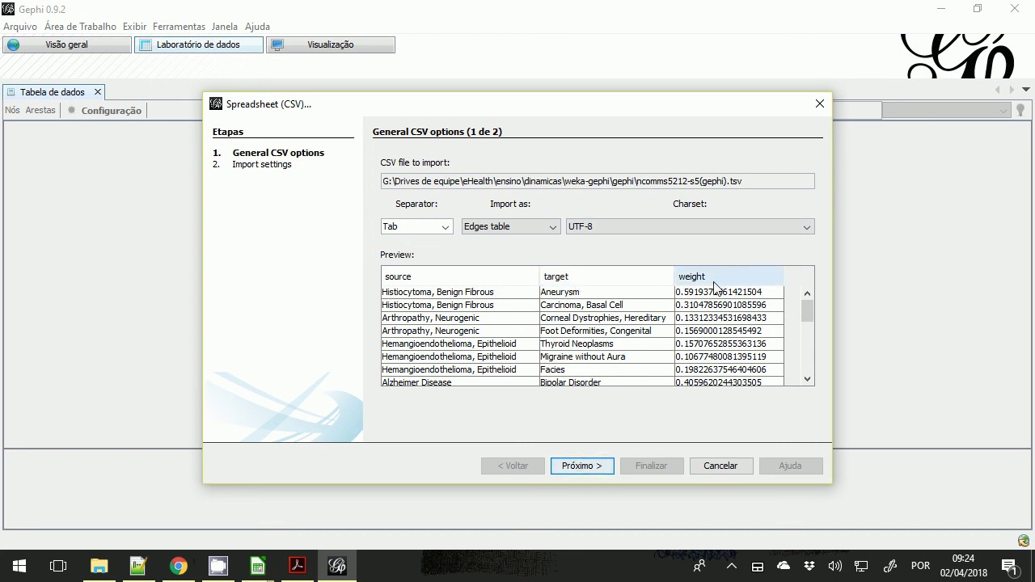
click(507, 234)
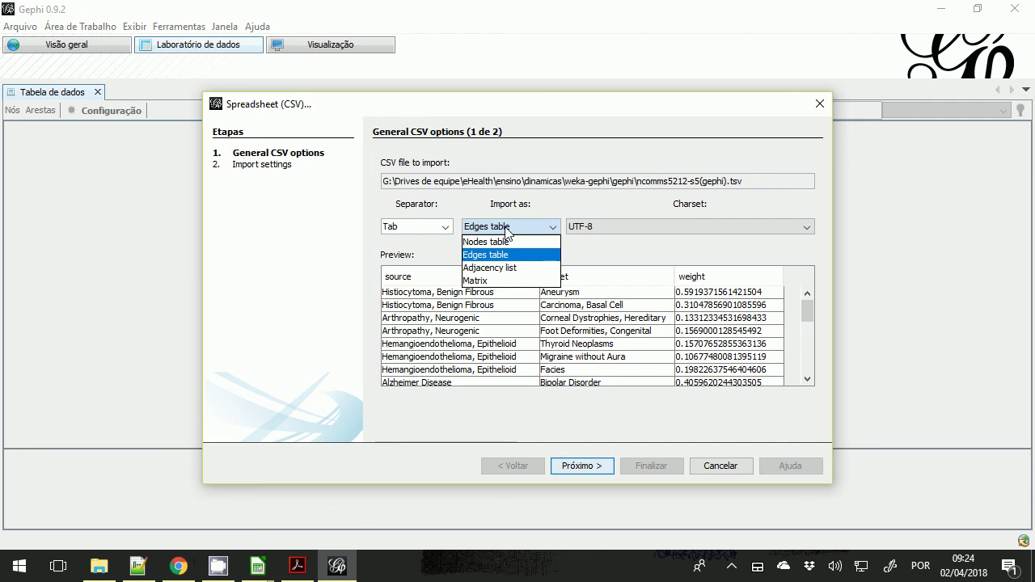
click(507, 231)
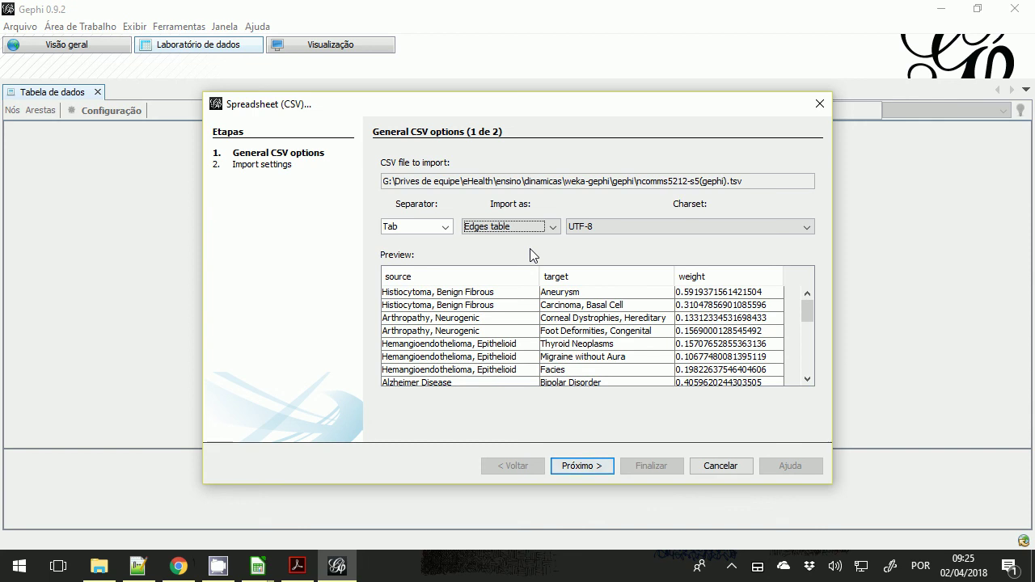
Step: Finish importing the edges table with weight as Double, appending the directed graph to the existing workspace
click(575, 466)
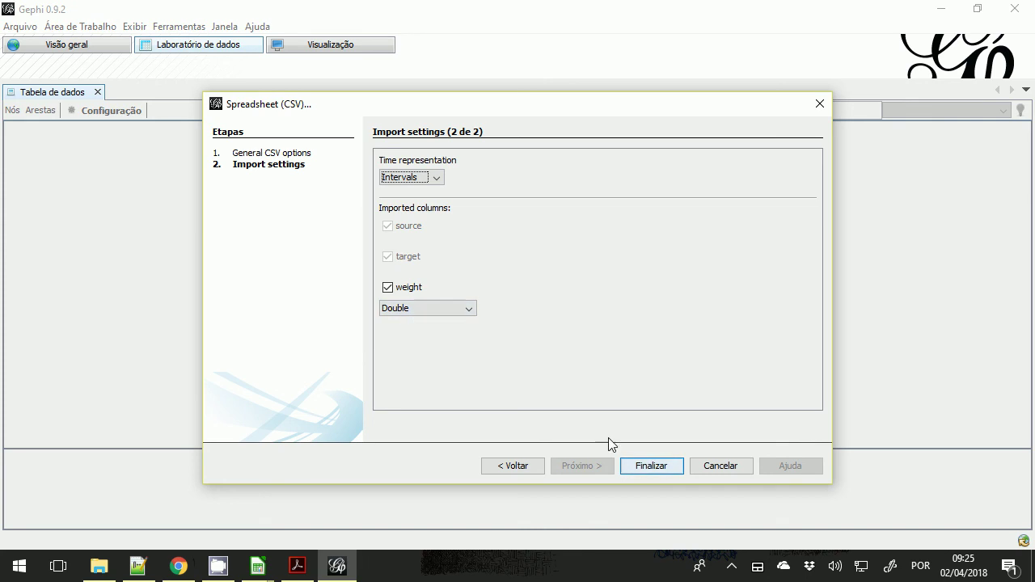
click(657, 466)
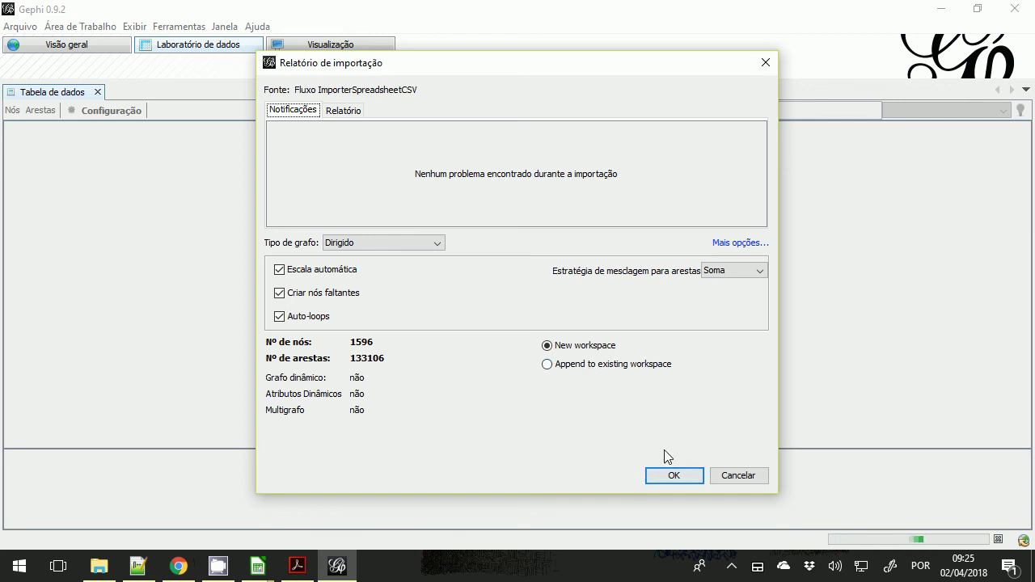
click(596, 365)
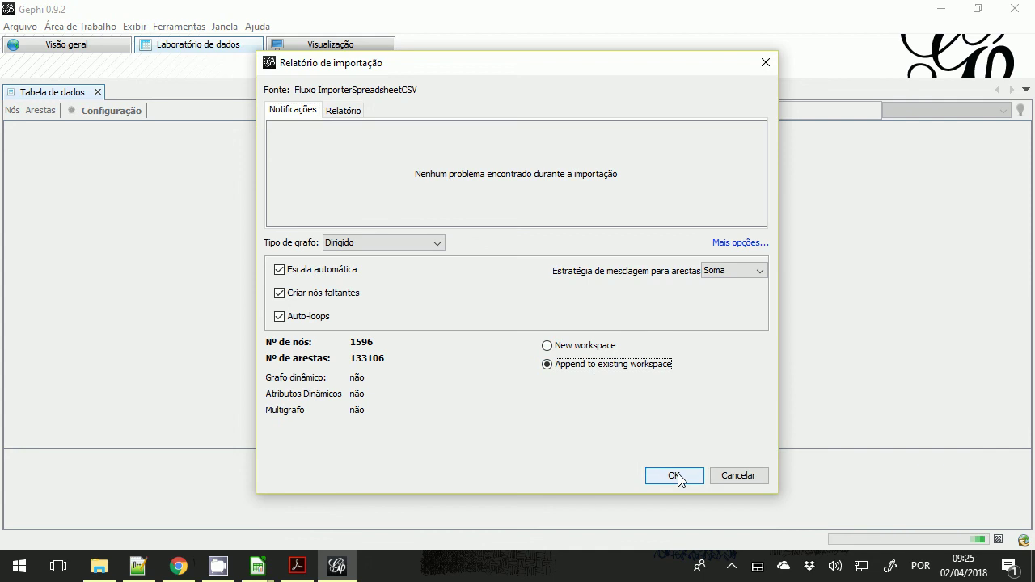
click(676, 477)
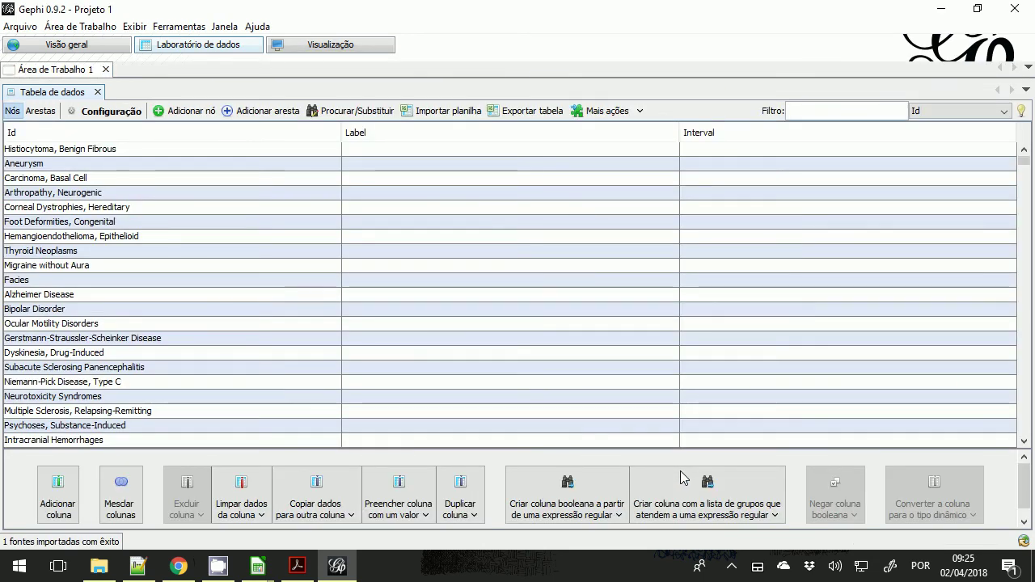
Step: Examine the imported node list, including the Aneurysm row, and display the edges table with its weights
click(534, 165)
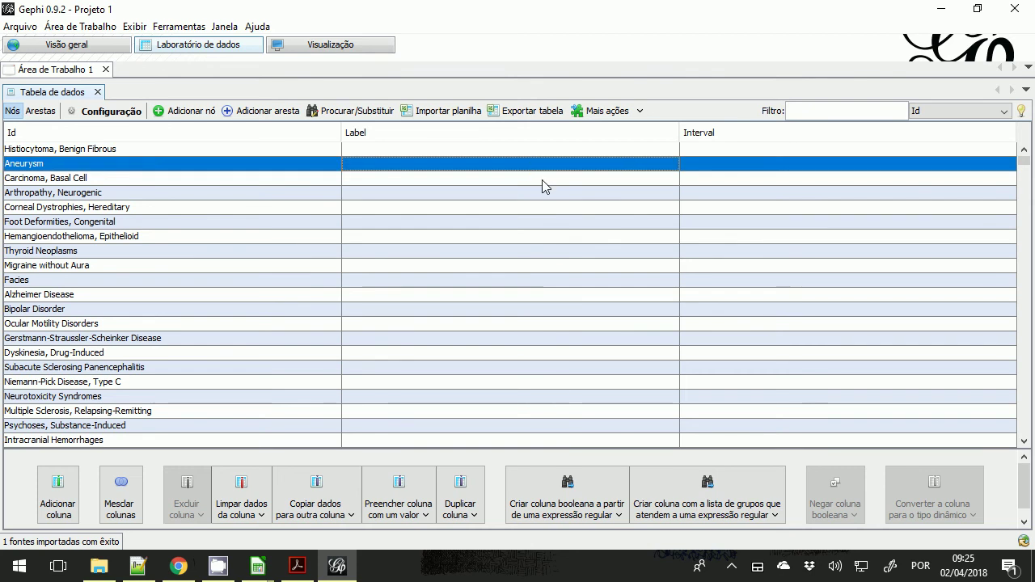
key(Tab)
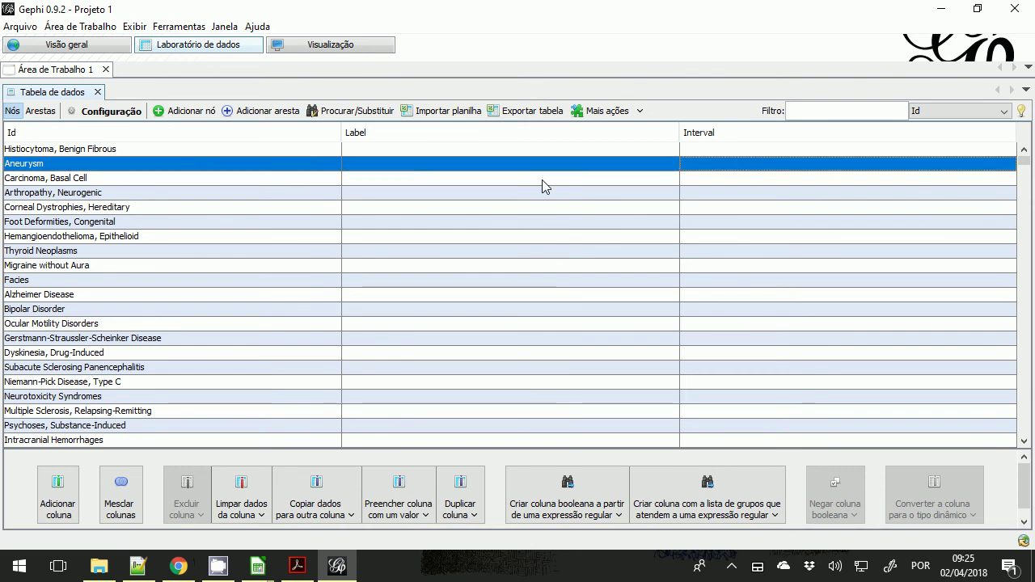
scroll(263, 250, down, 1)
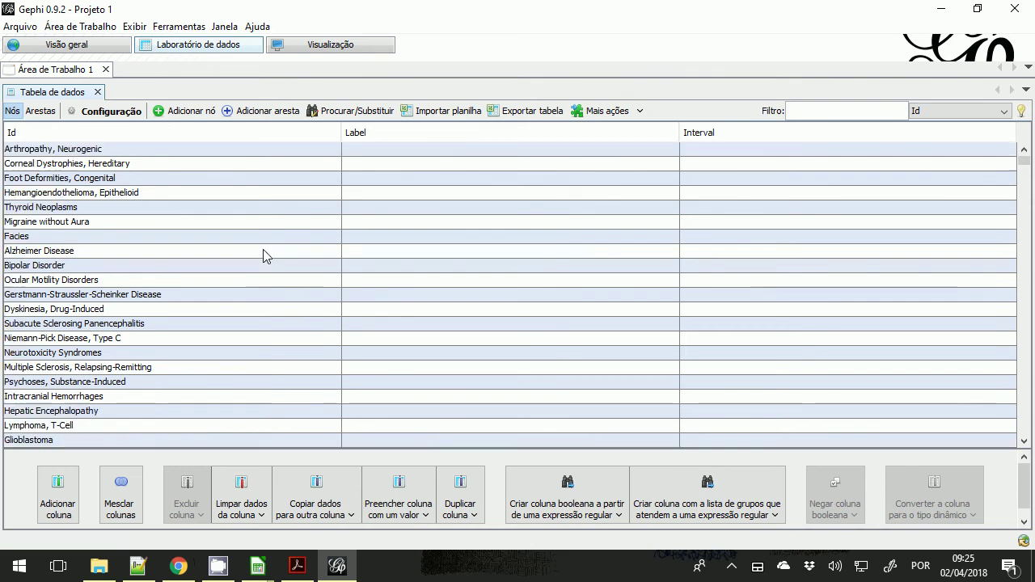
scroll(263, 257, up, 1)
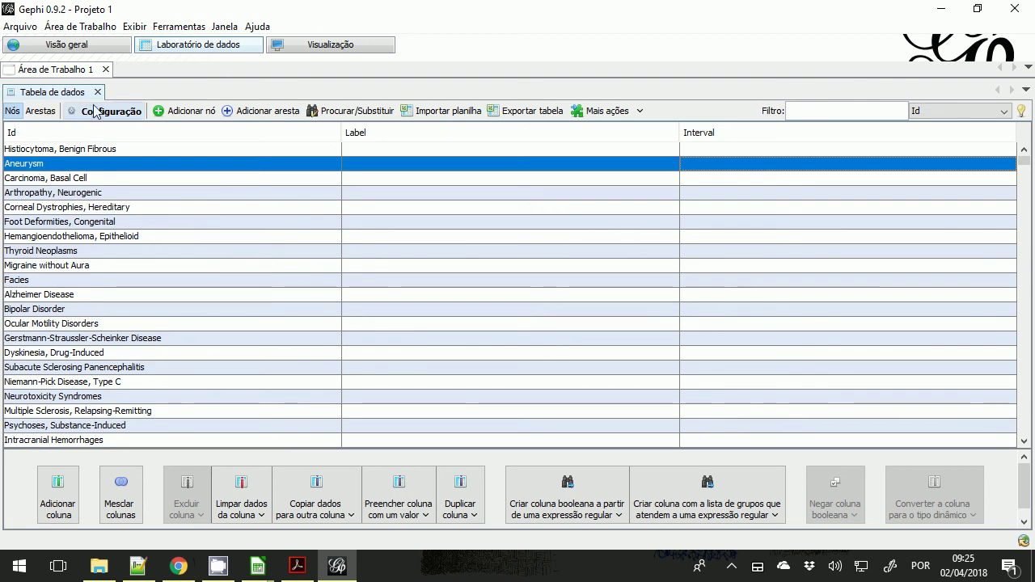
click(39, 114)
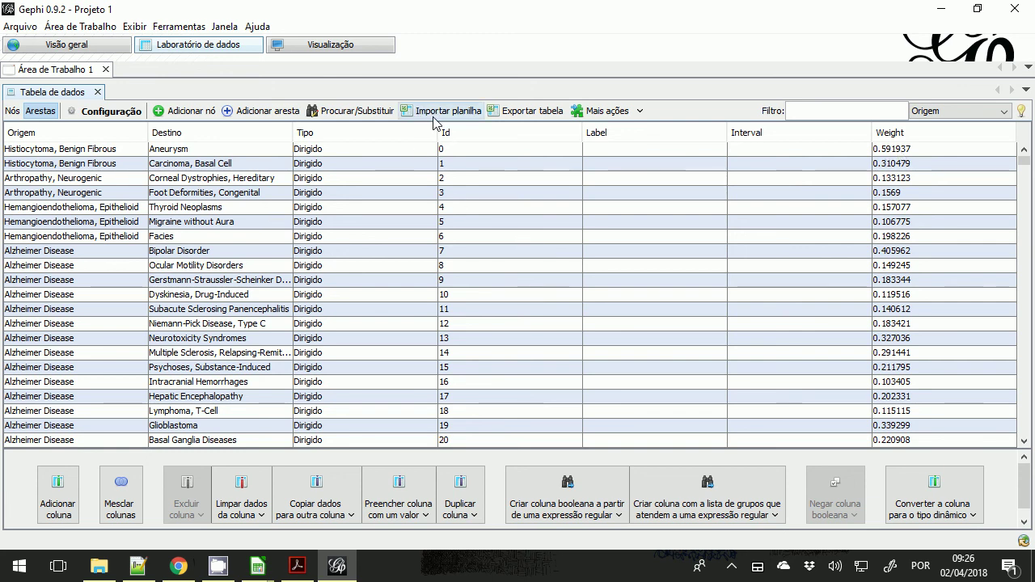
Step: Show the graph overview, run the Force Atlas layout with its default settings, and stop it after the network spreads out
click(46, 54)
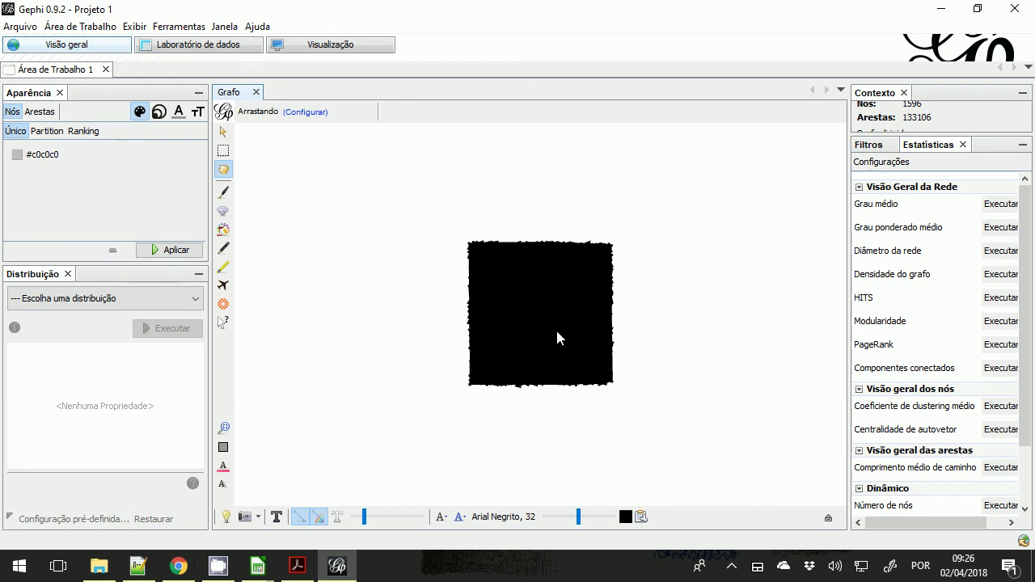
scroll(556, 327, up, 2)
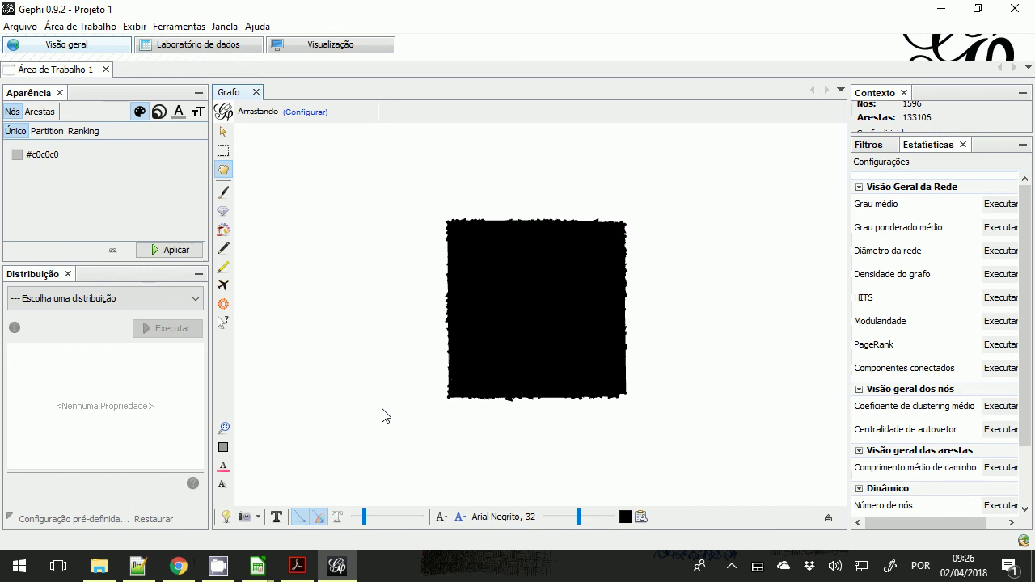
click(70, 301)
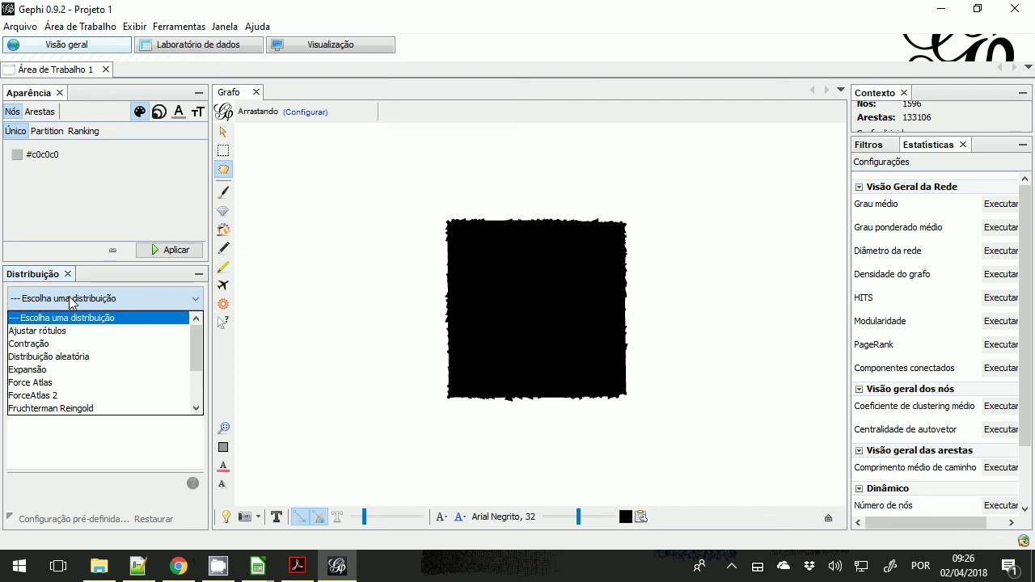
click(49, 386)
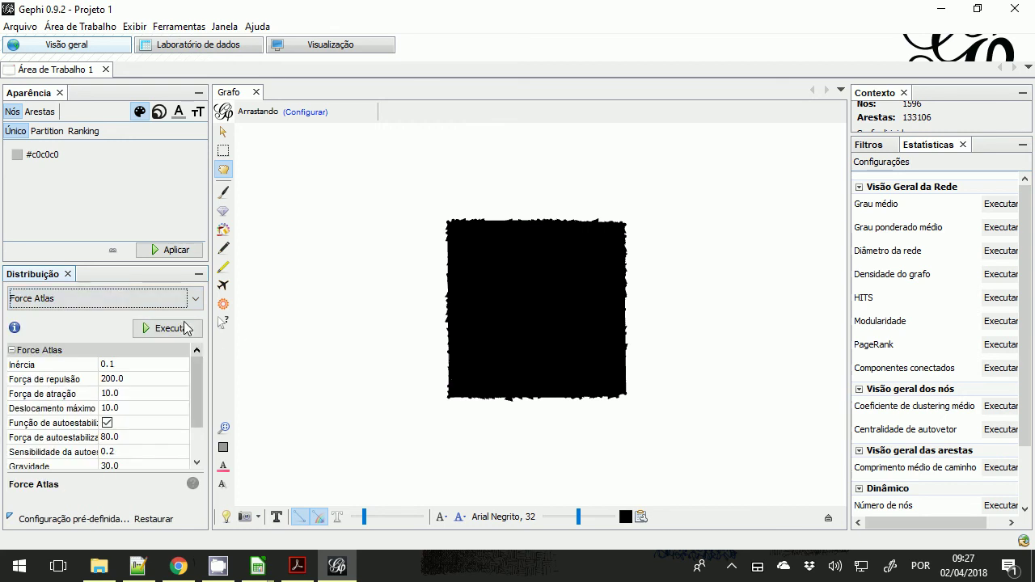
click(180, 329)
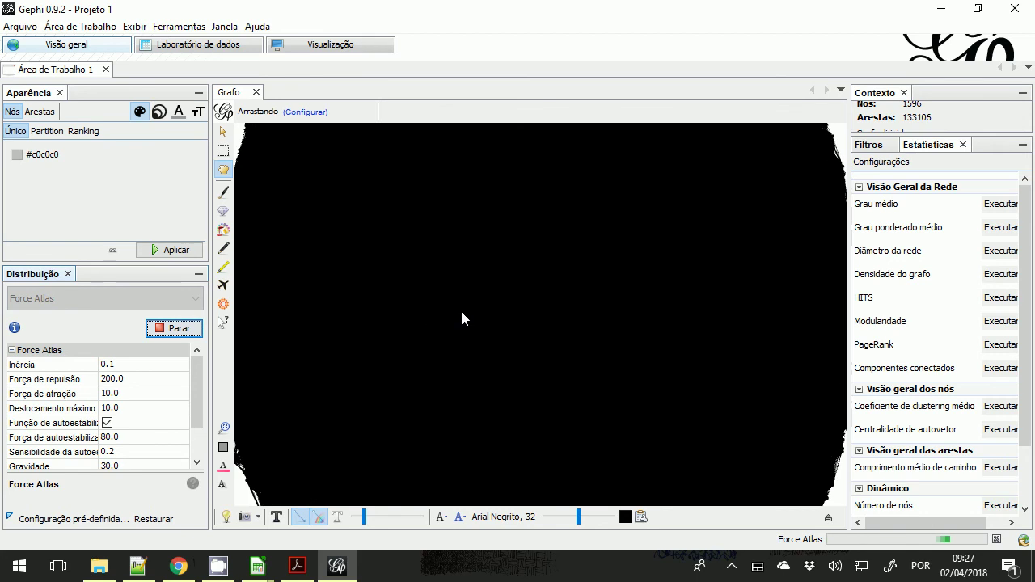
scroll(461, 319, down, 5)
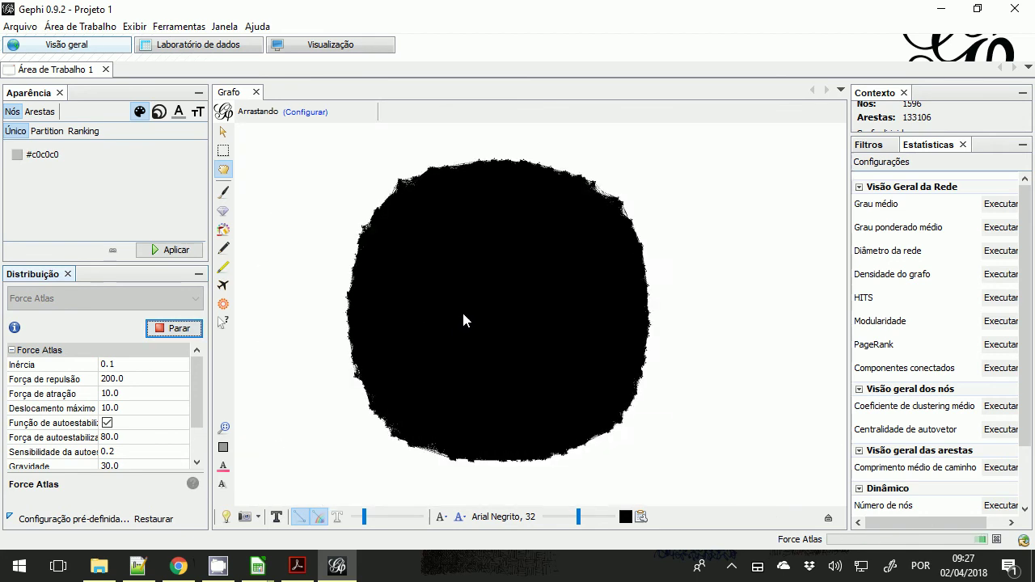
scroll(462, 315, down, 2)
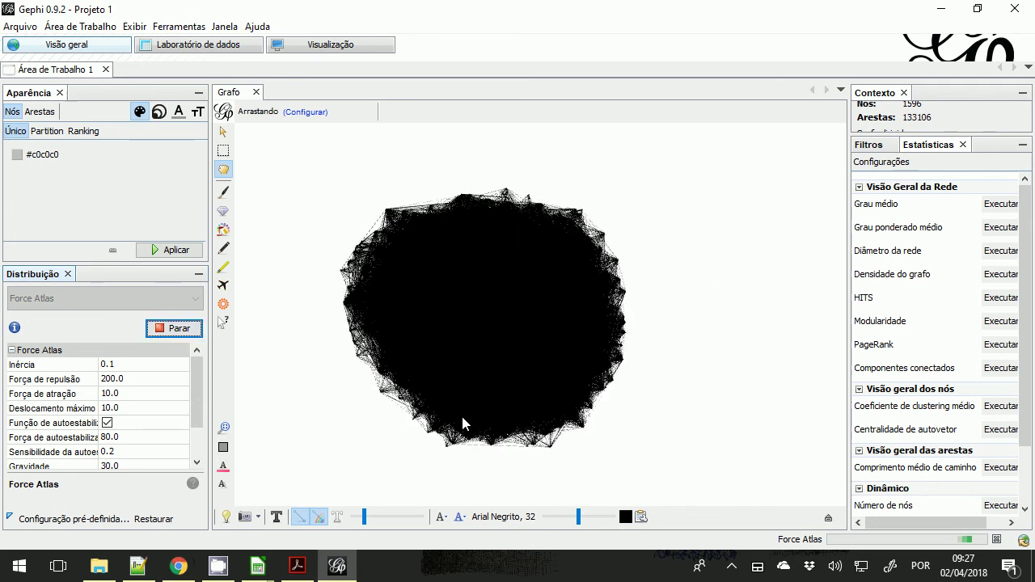
click(192, 329)
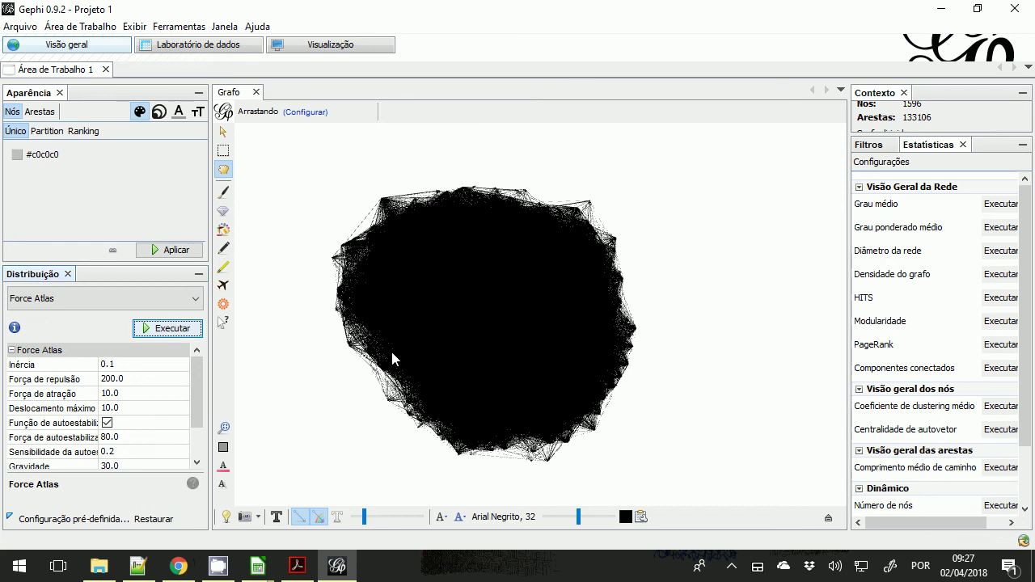
Step: Widen the statistics and filters area, and examine the attribute and topology filters available in the filter library
drag(850, 293, 827, 296)
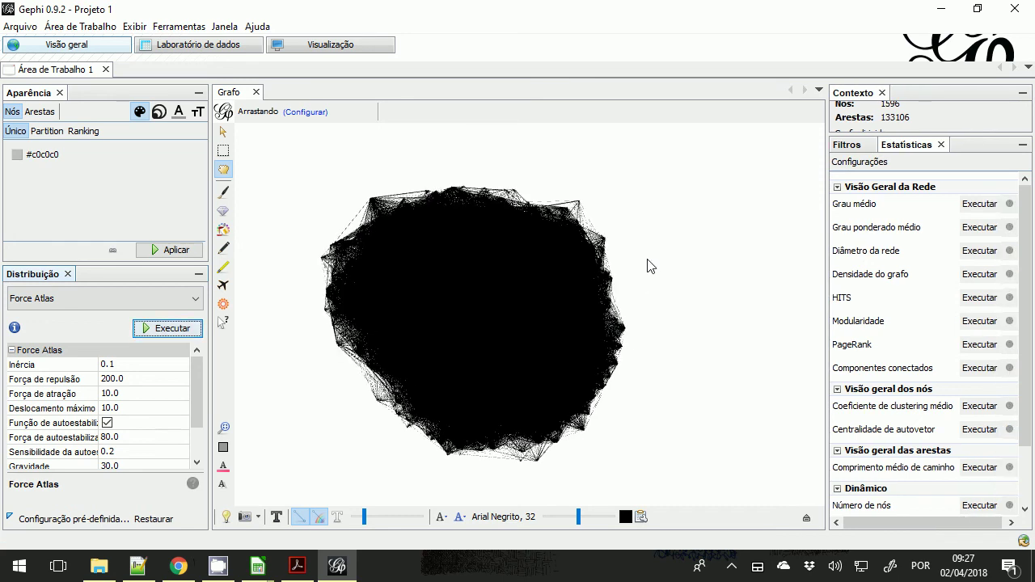
click(847, 144)
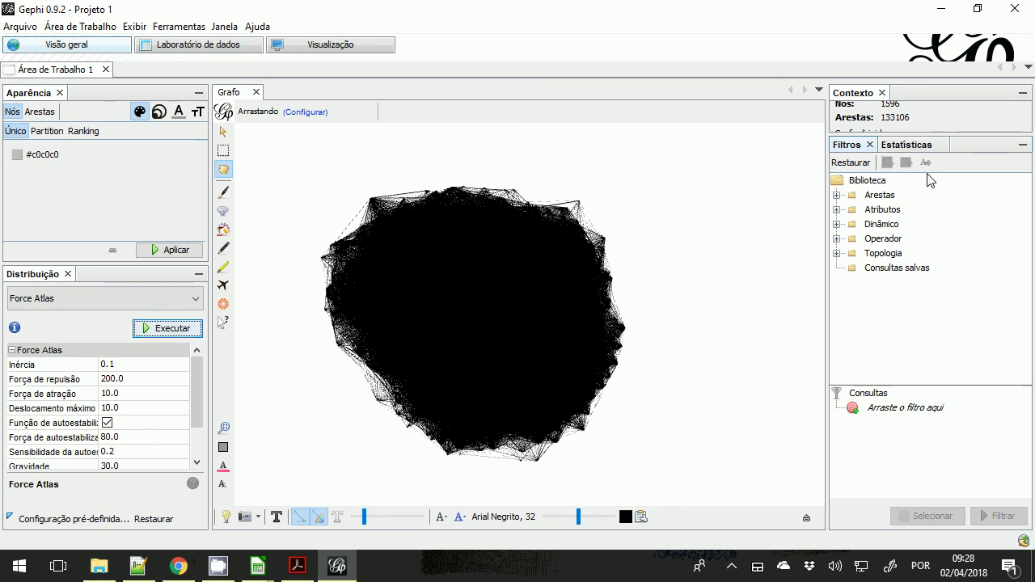
click(837, 210)
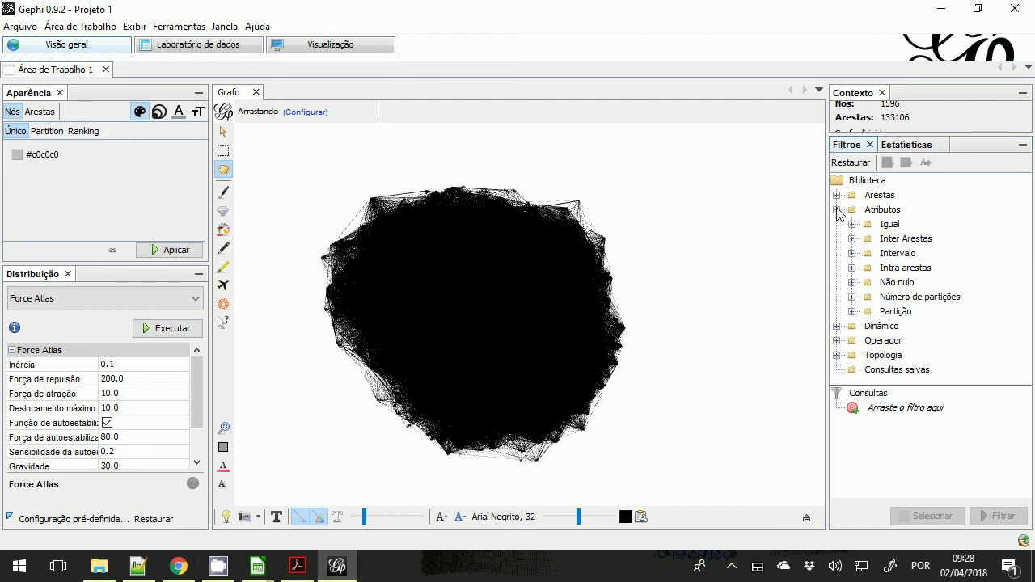
click(837, 210)
click(836, 254)
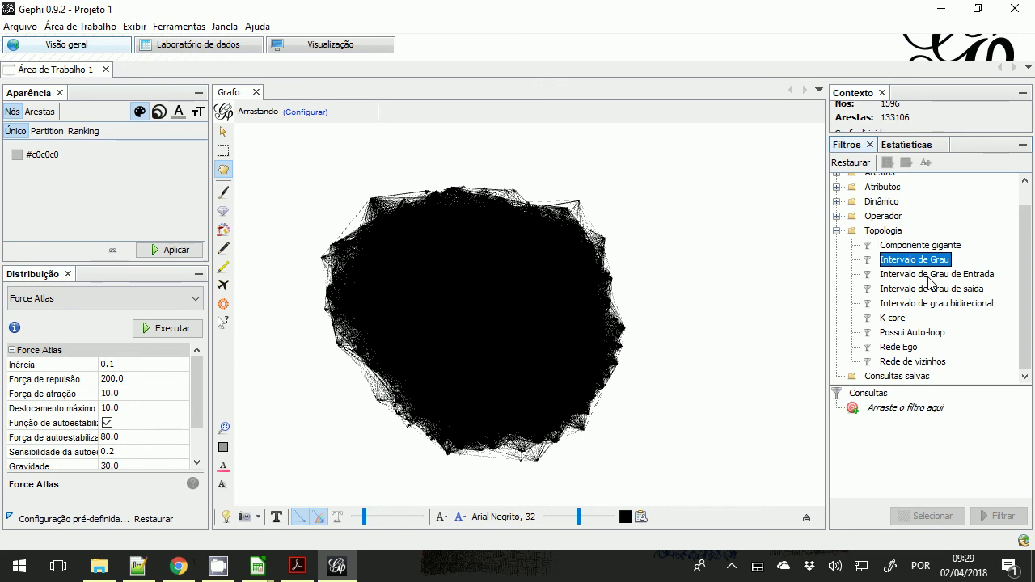
Step: Check the edge types in the edges table, and create a new project without saving the current one
click(243, 48)
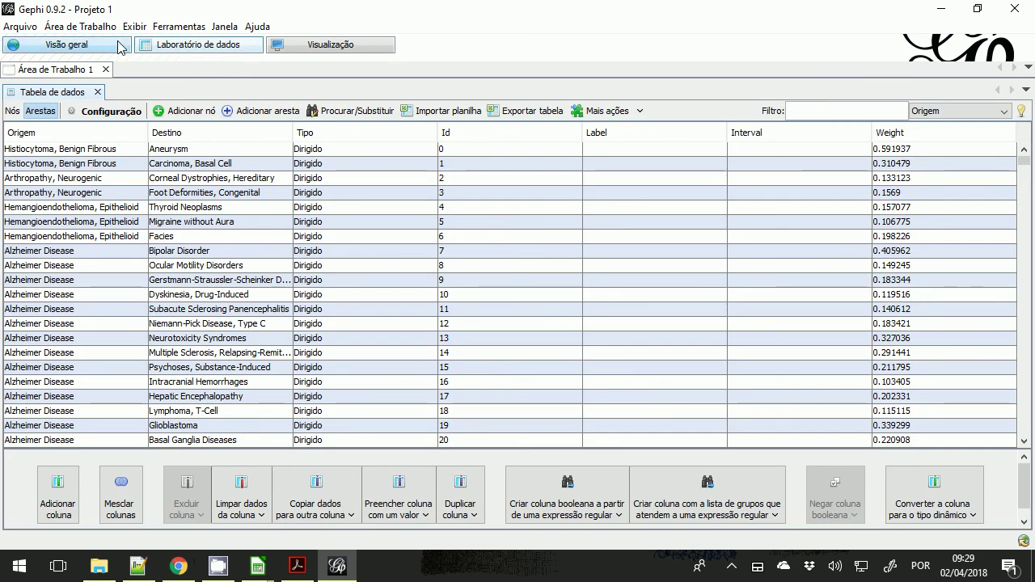
click(118, 47)
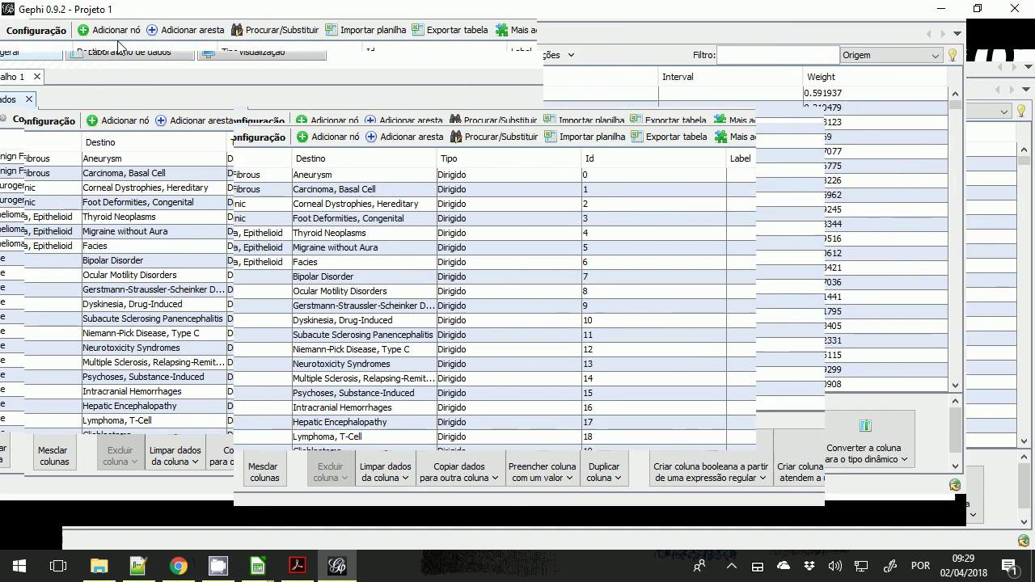
click(20, 26)
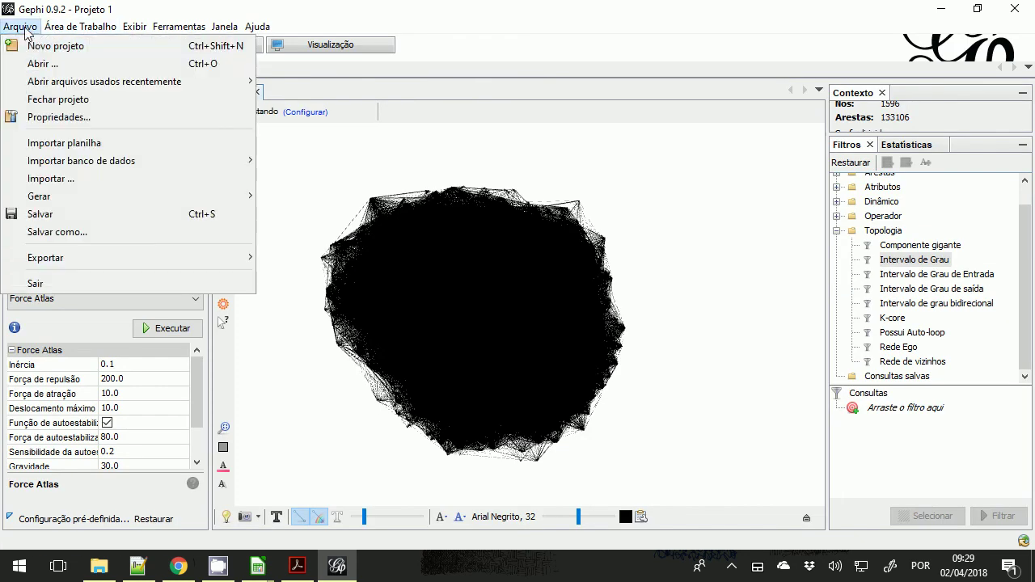
click(45, 44)
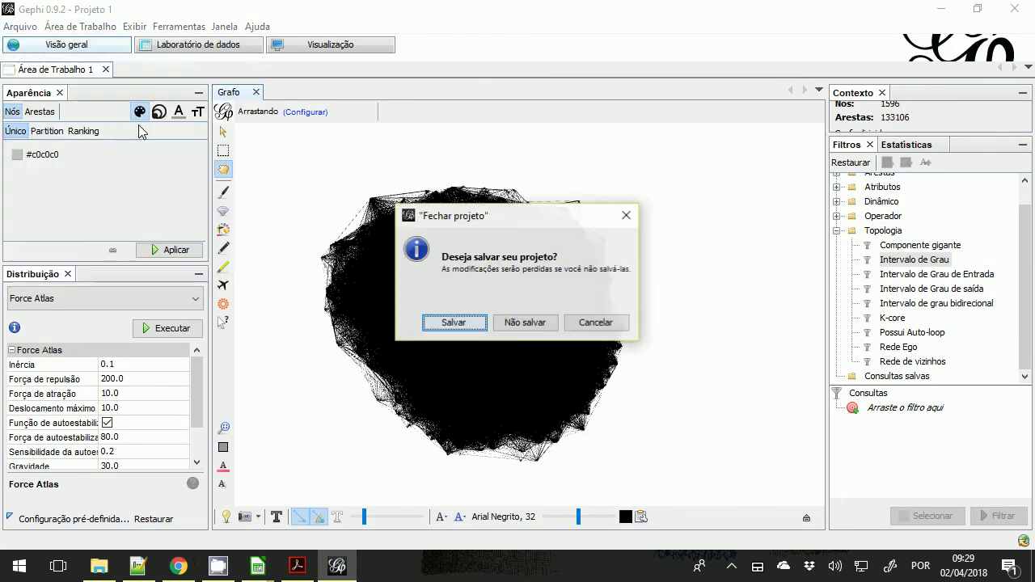
click(540, 324)
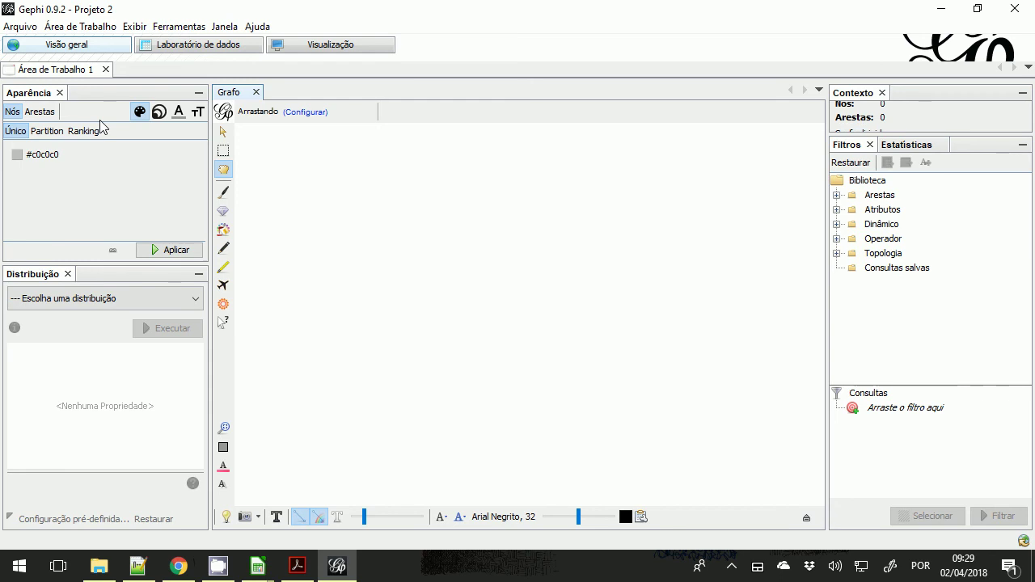
Step: Import ncomms5212-s5(gephi).tsv as a tab-separated edges table in UTF-8, with weight as Double
click(185, 44)
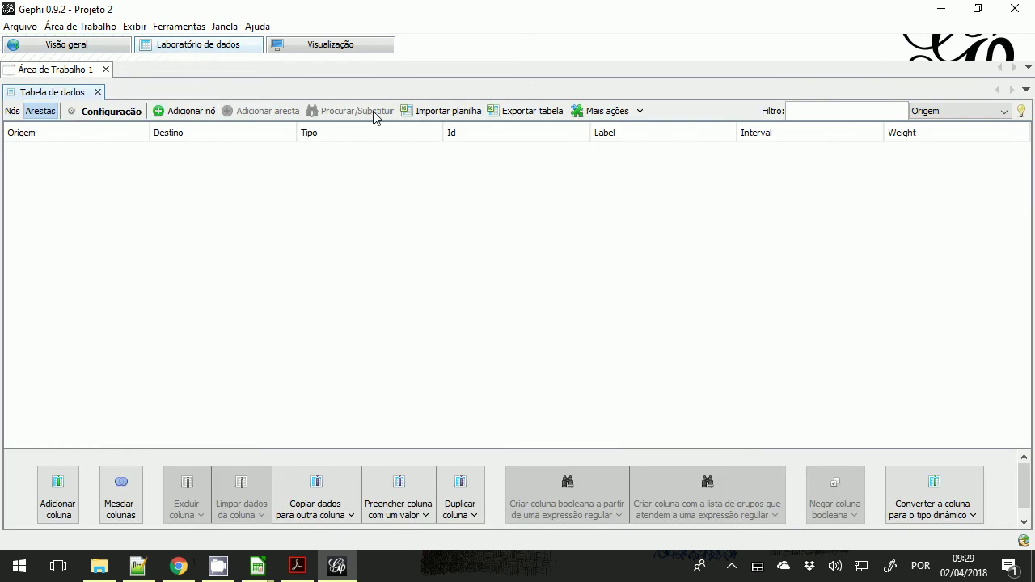
click(453, 113)
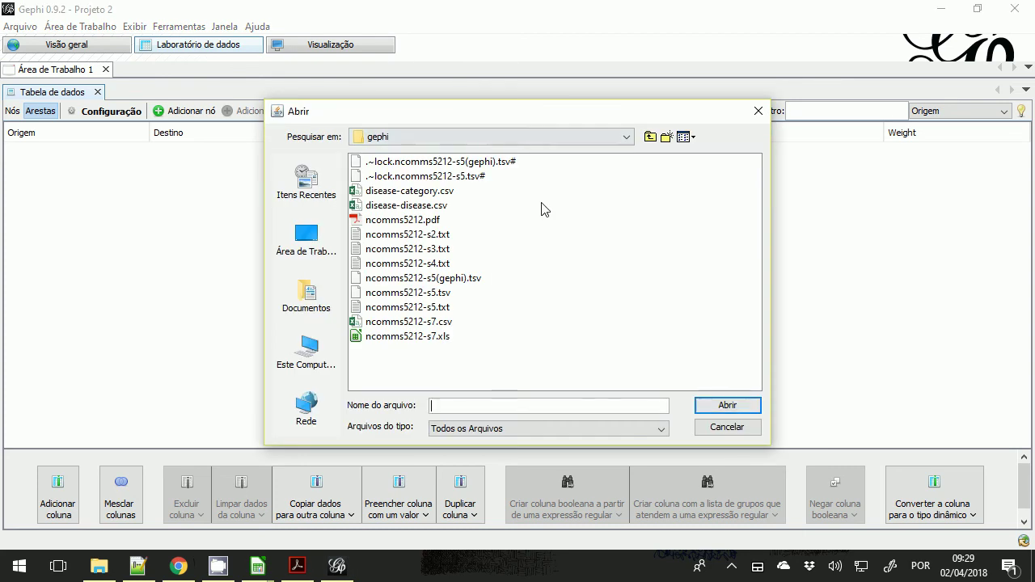
click(467, 277)
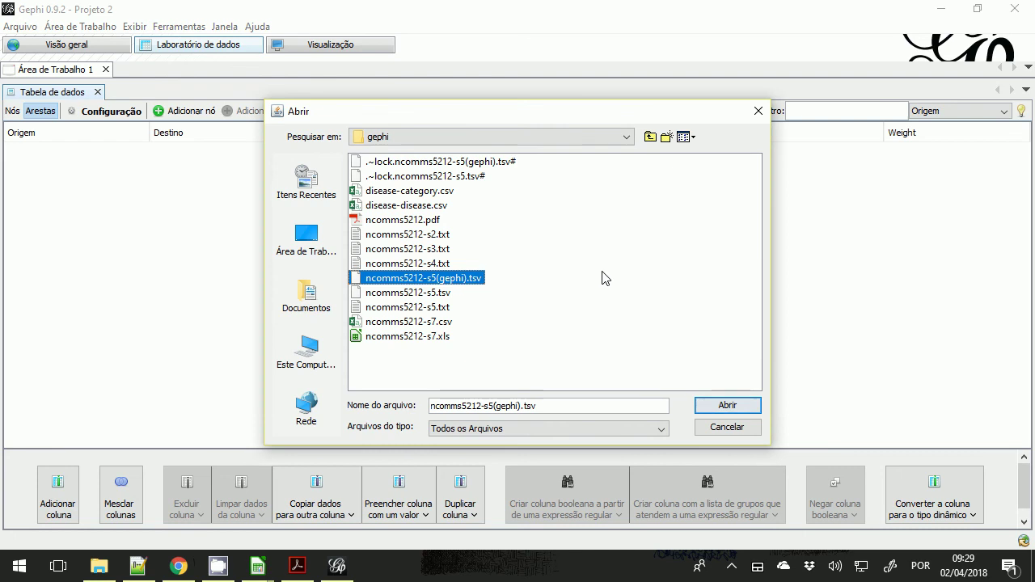
click(730, 399)
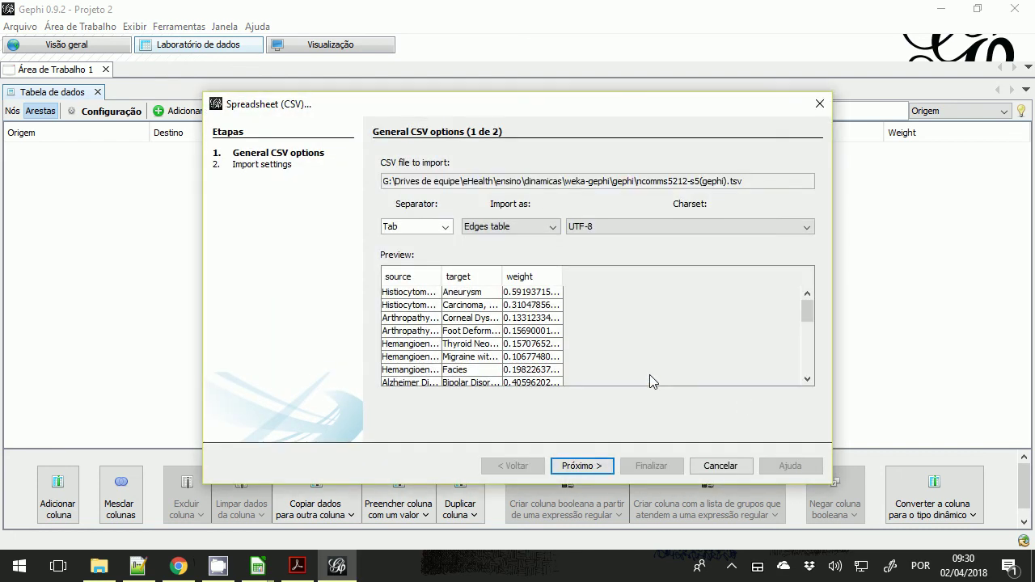
click(587, 469)
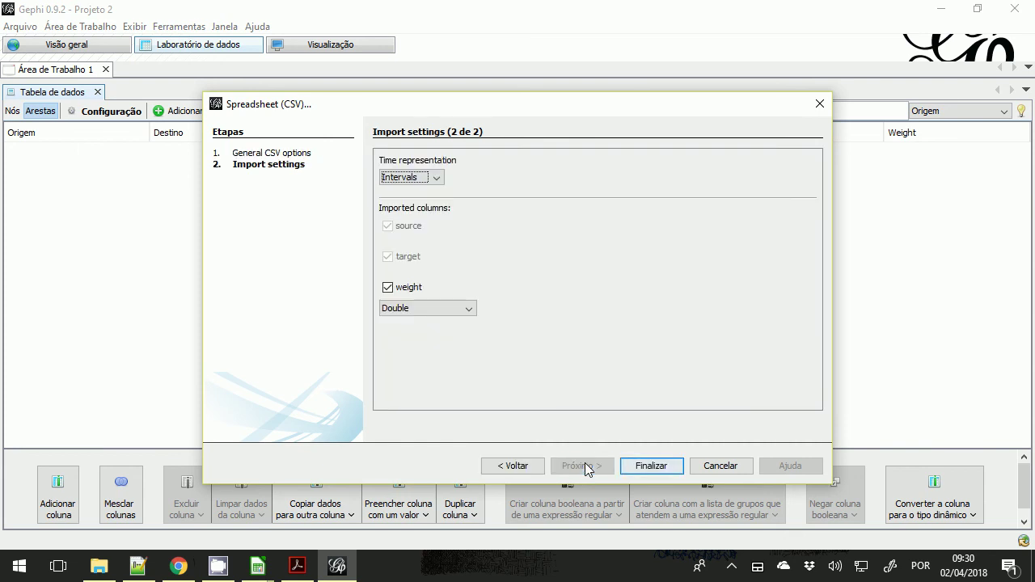
click(646, 466)
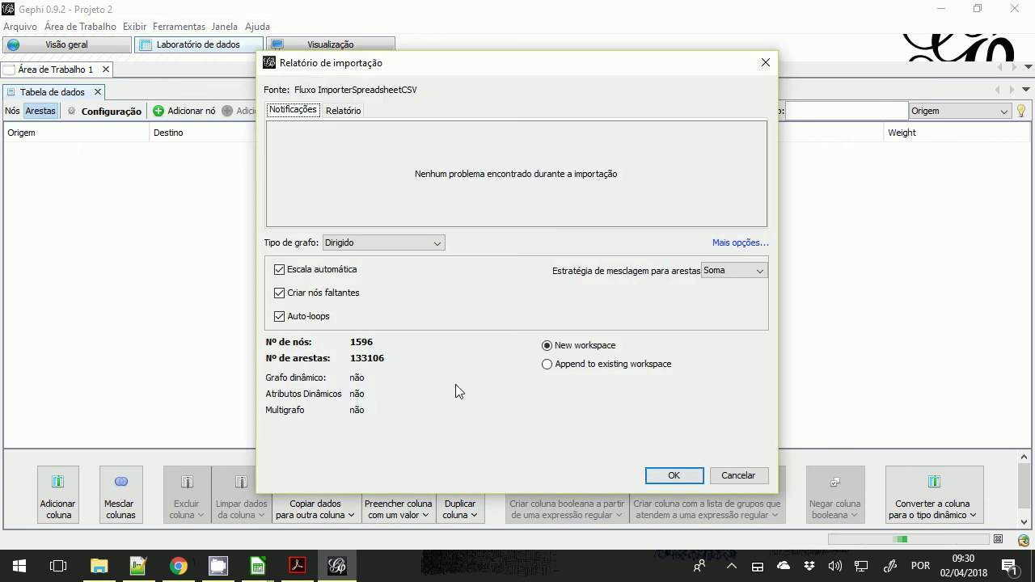
Step: Set the imported graph type to undirected (Não dirigido) and load it into a new workspace
click(354, 242)
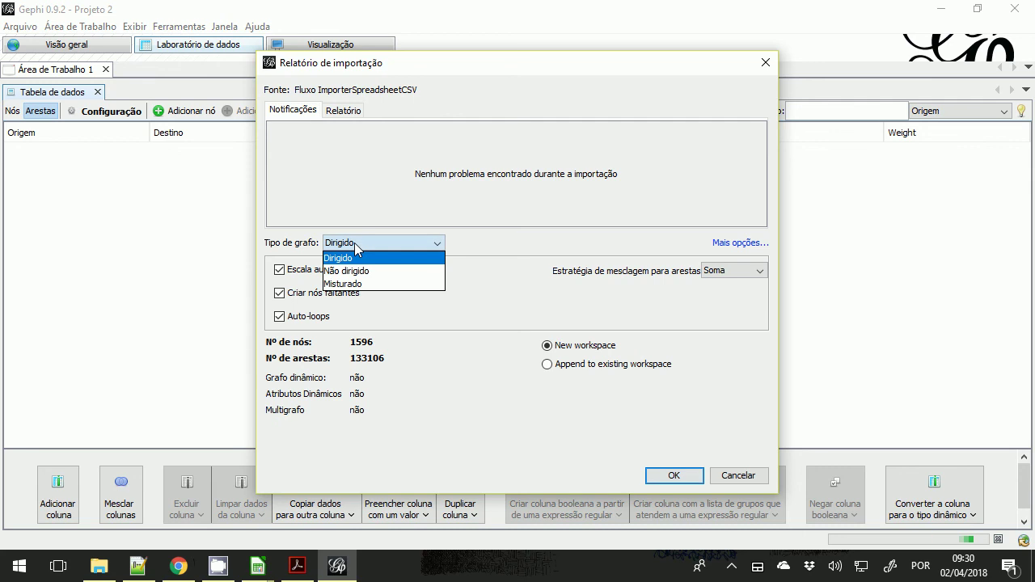
click(356, 271)
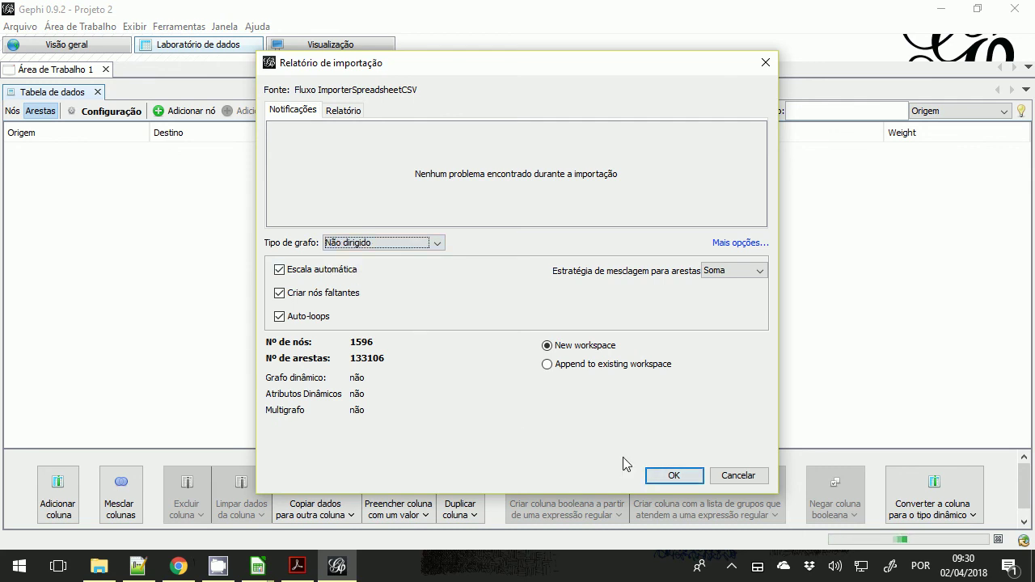
click(669, 477)
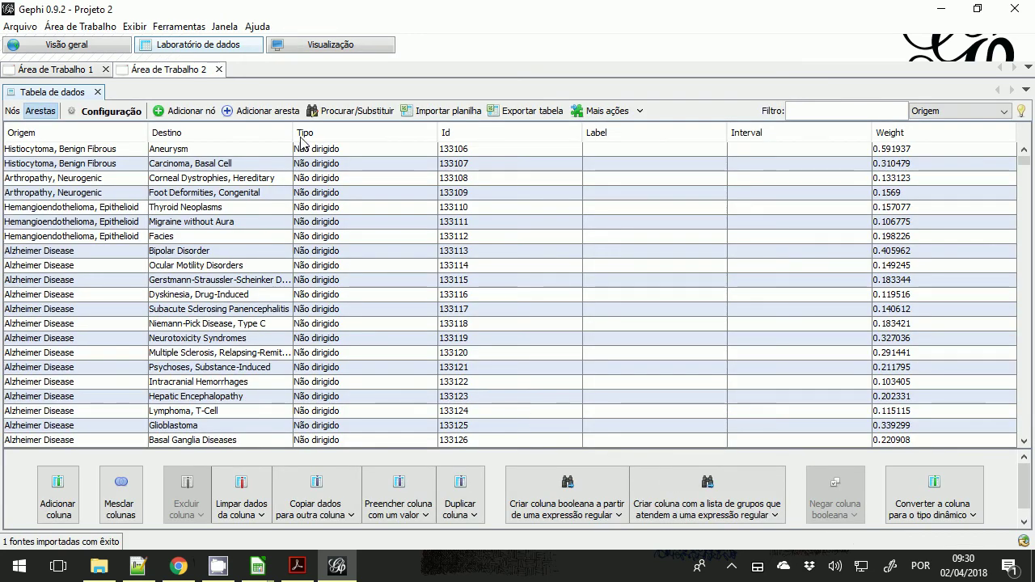
Step: Delete the empty workspace Área de Trabalho 1
click(81, 71)
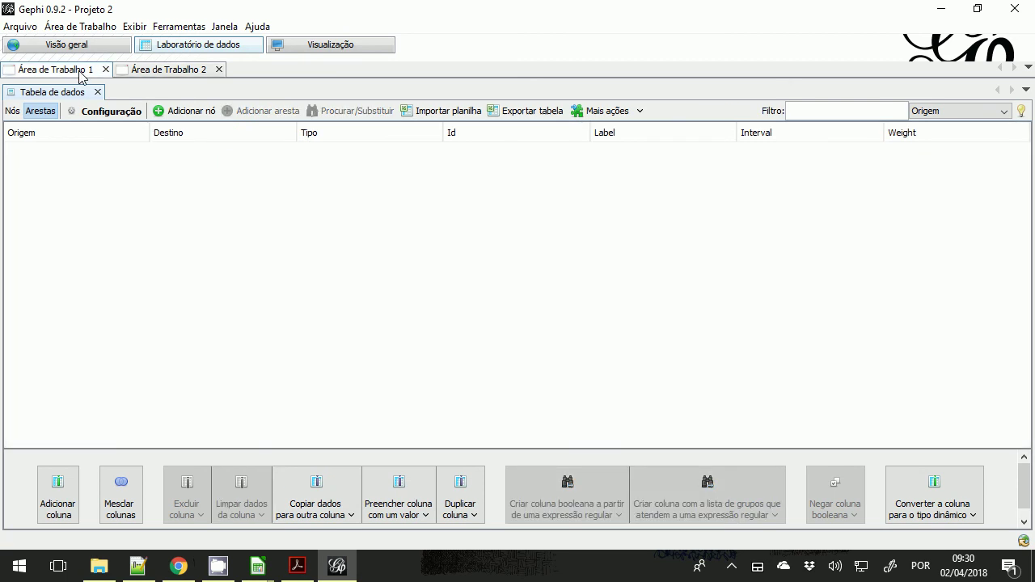
click(106, 70)
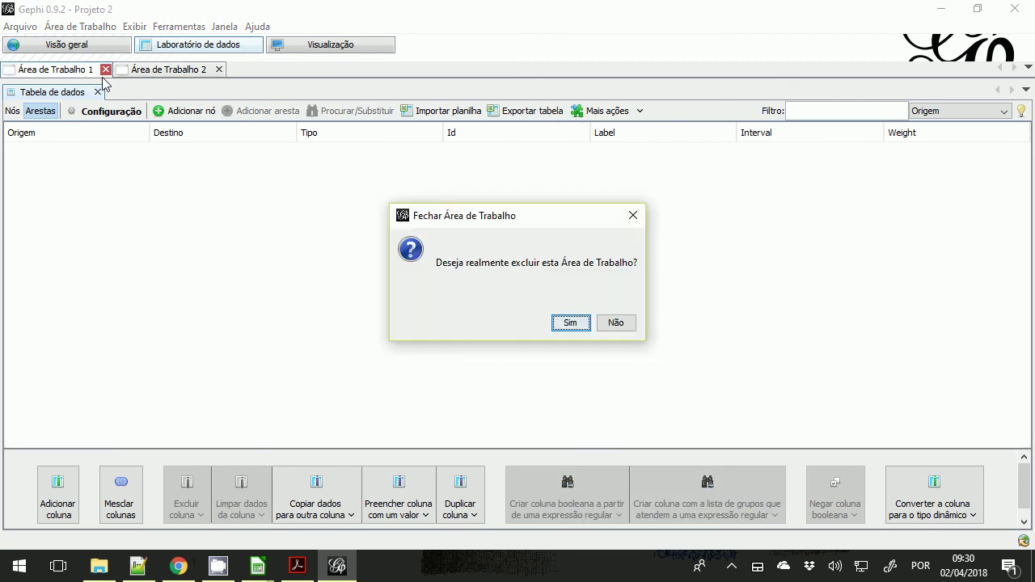
click(559, 322)
Step: Show the graph overview of the undirected network, and run the Force Atlas layout with its default settings until the network spreads out
click(89, 45)
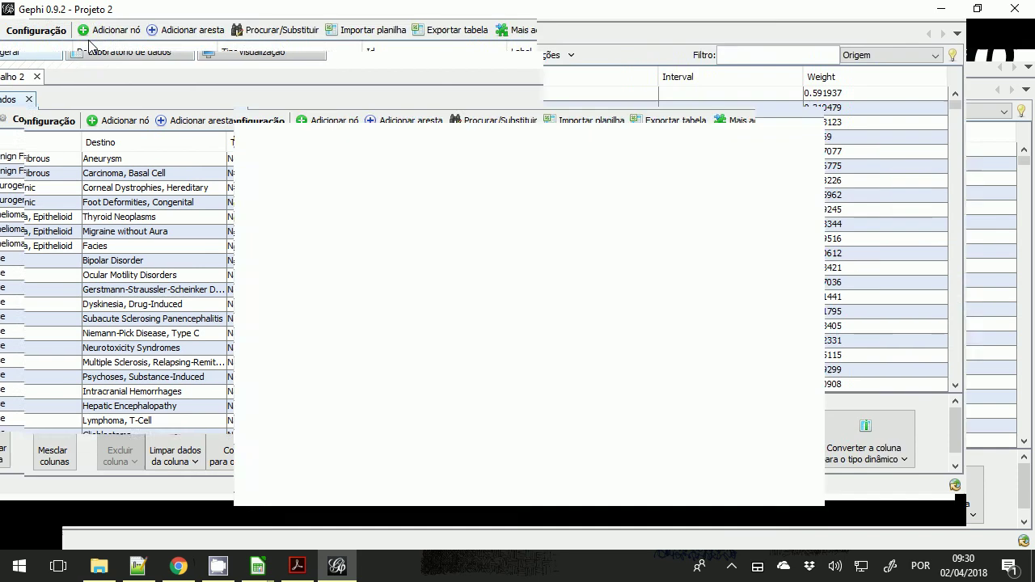
click(127, 299)
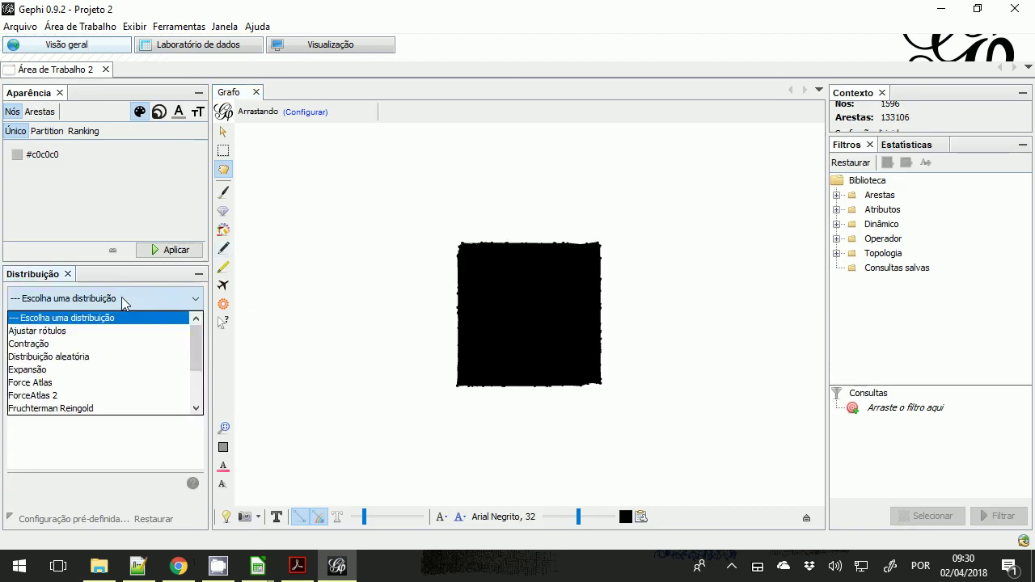
click(67, 382)
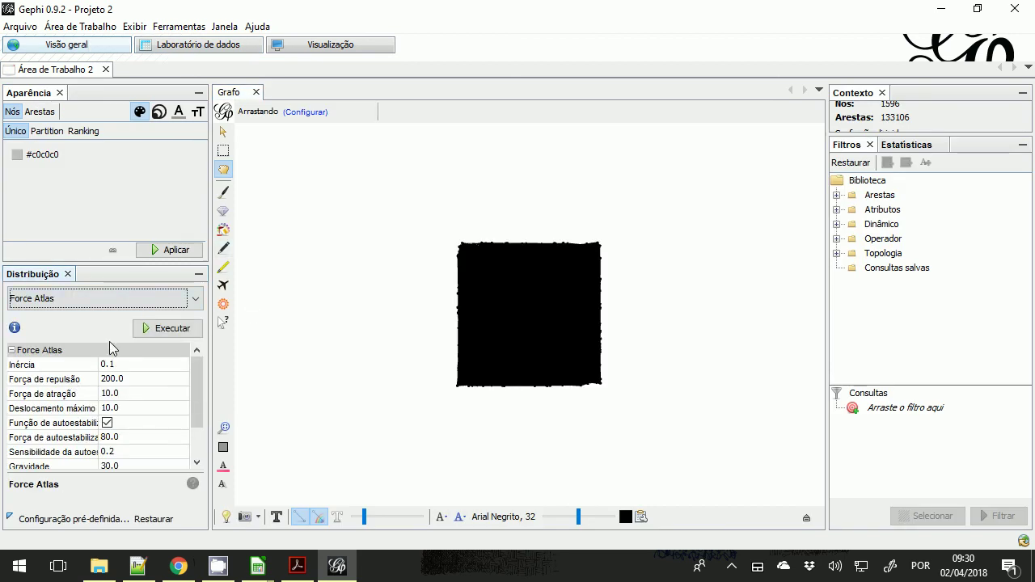
click(166, 328)
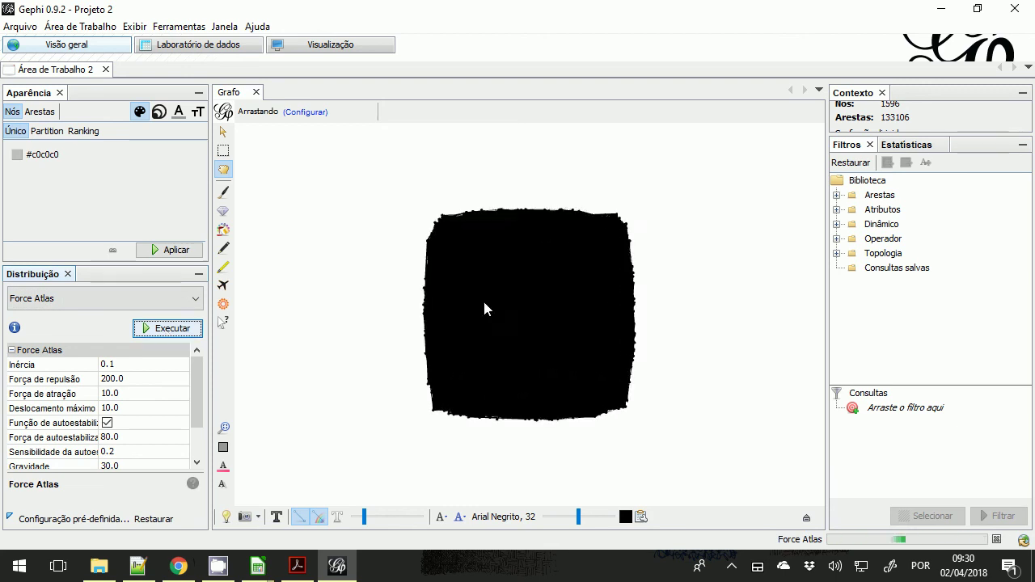
scroll(673, 263, down, 5)
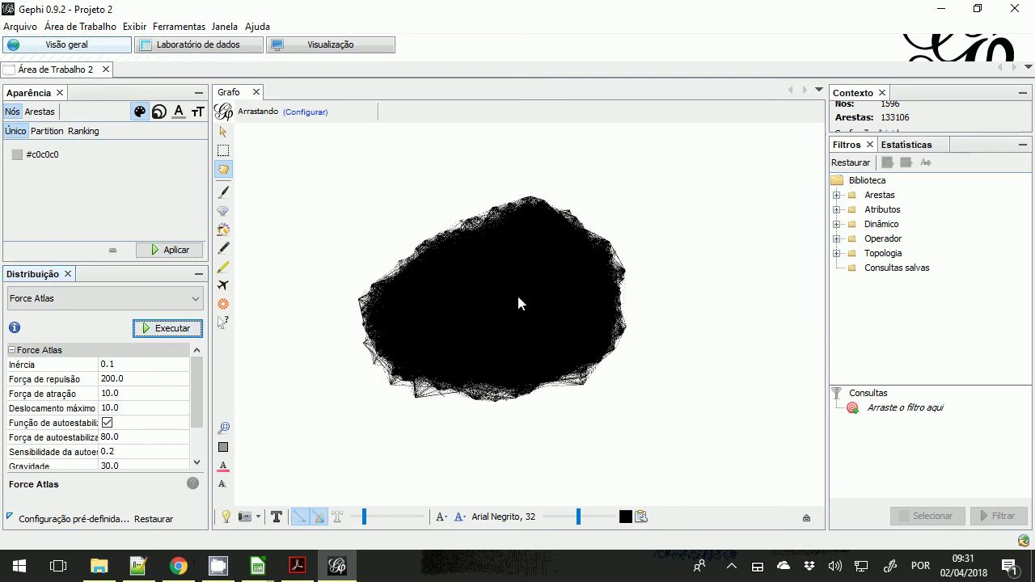
Step: Filter the graph with the topology filter Intervalo de Grau, limiting the degree range to 533–1046
click(836, 253)
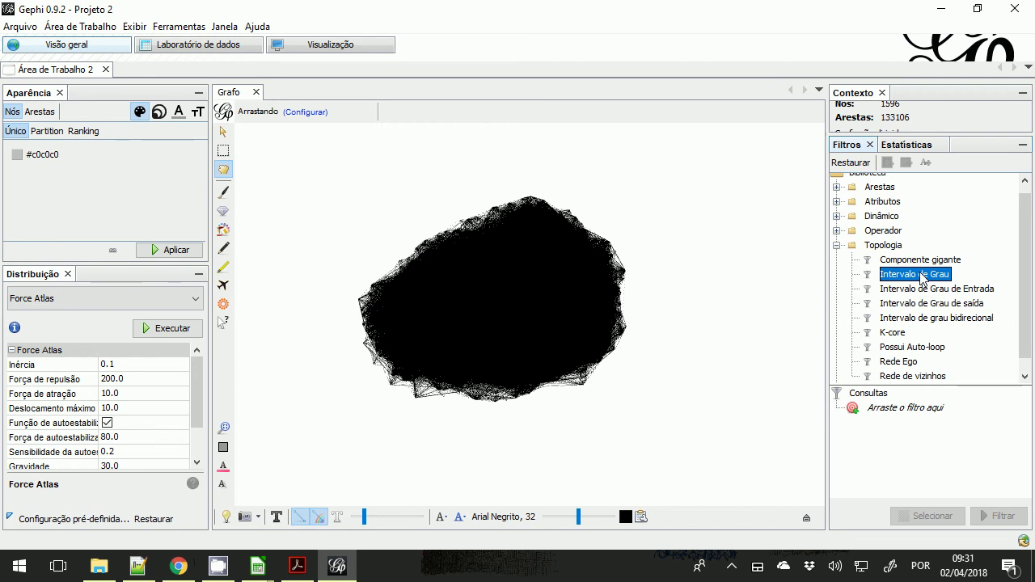
drag(921, 277, 912, 412)
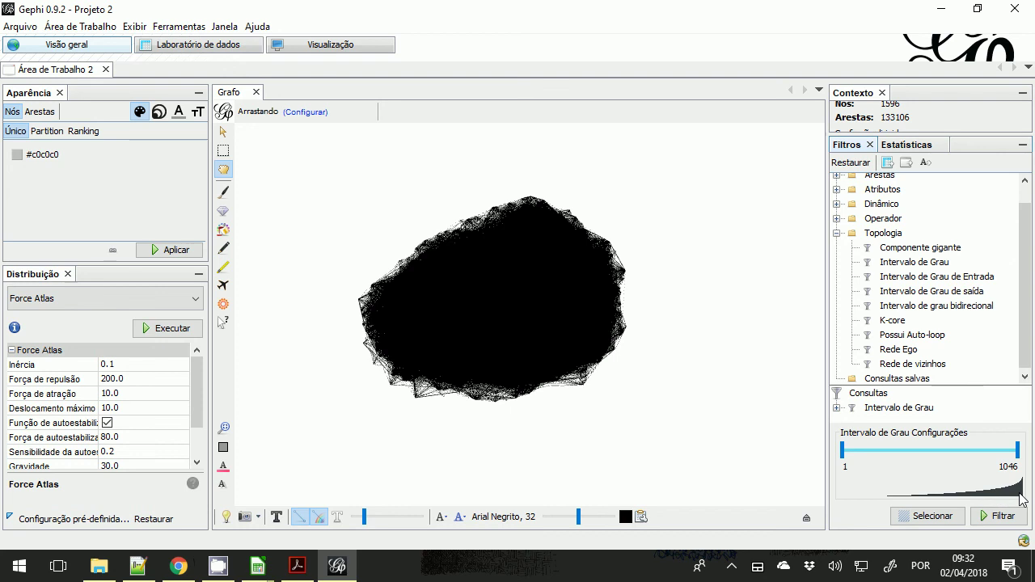
drag(843, 451, 934, 456)
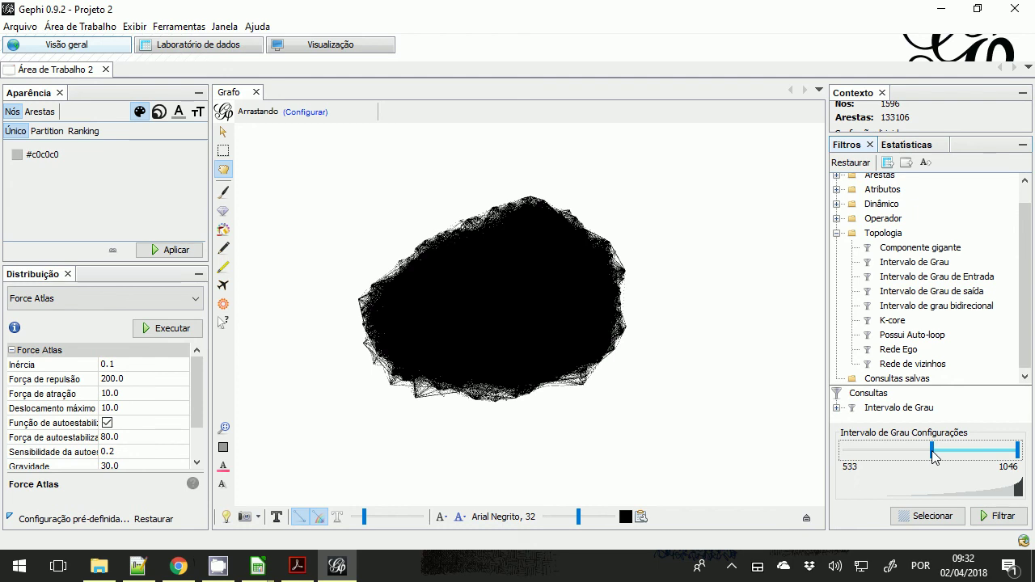
click(1003, 517)
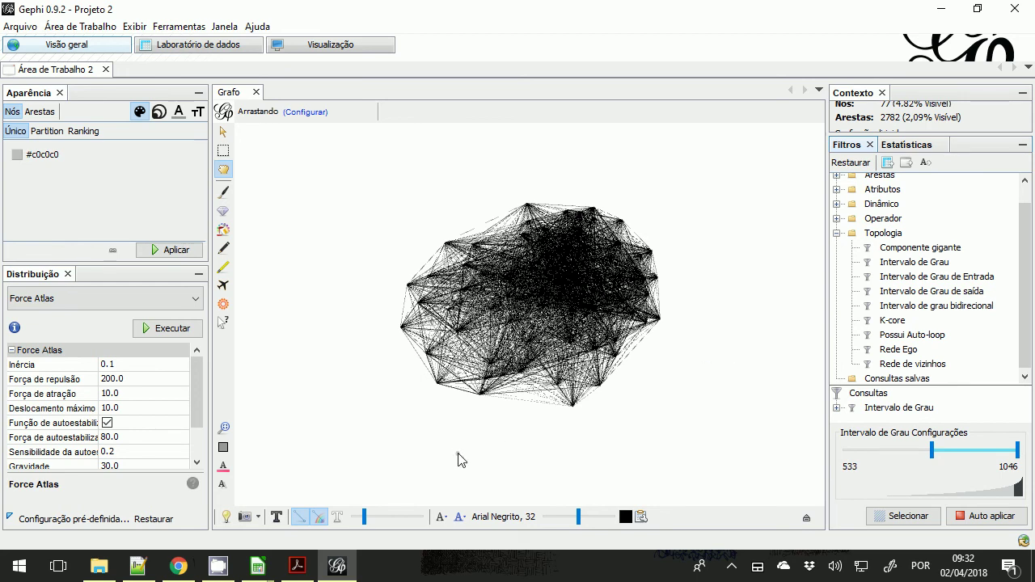
Step: Display node labels using the Id attribute instead of Label, and inspect the disease names on the filtered graph up close
click(279, 519)
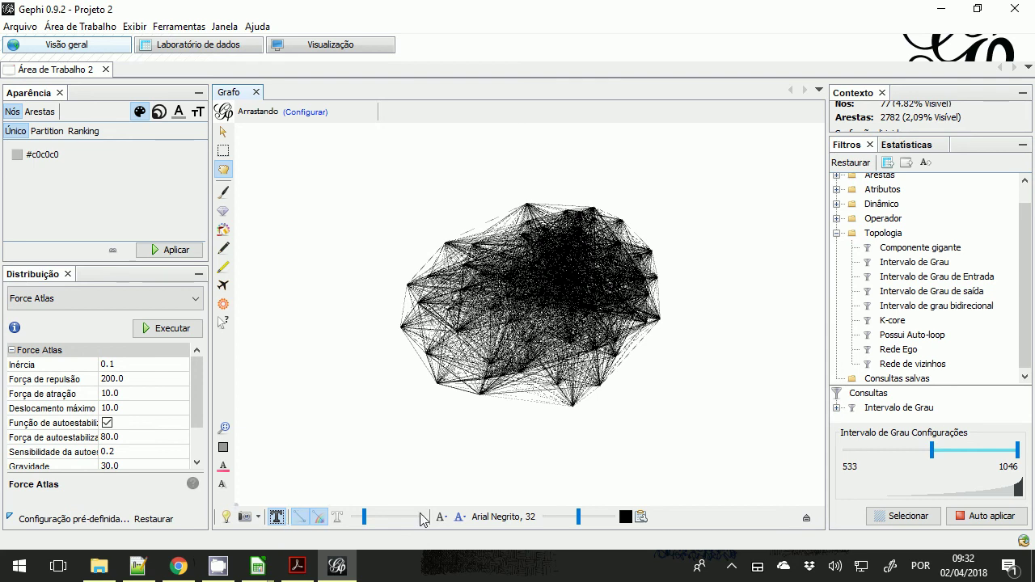
click(644, 518)
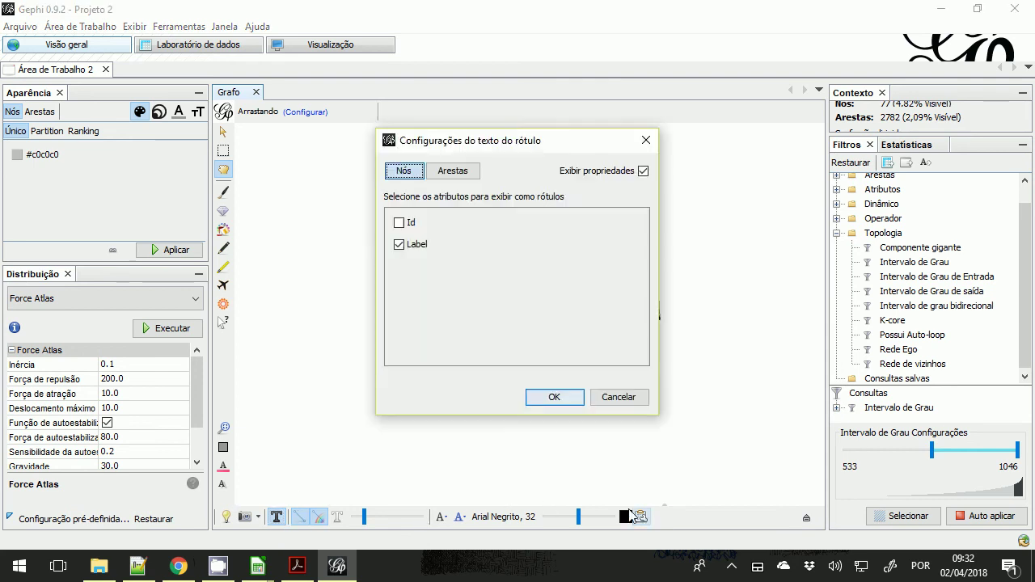
click(399, 223)
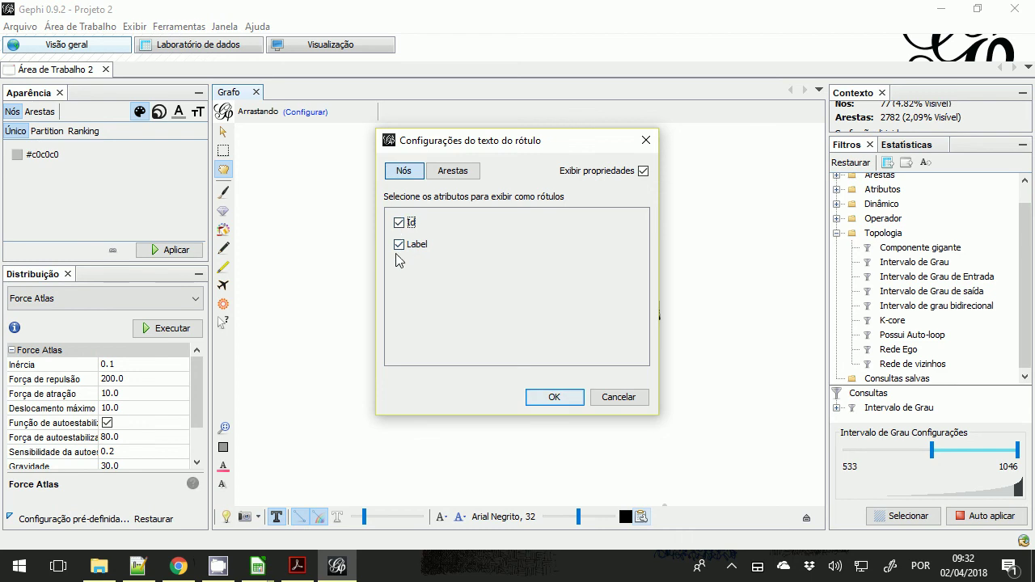
click(399, 245)
click(540, 397)
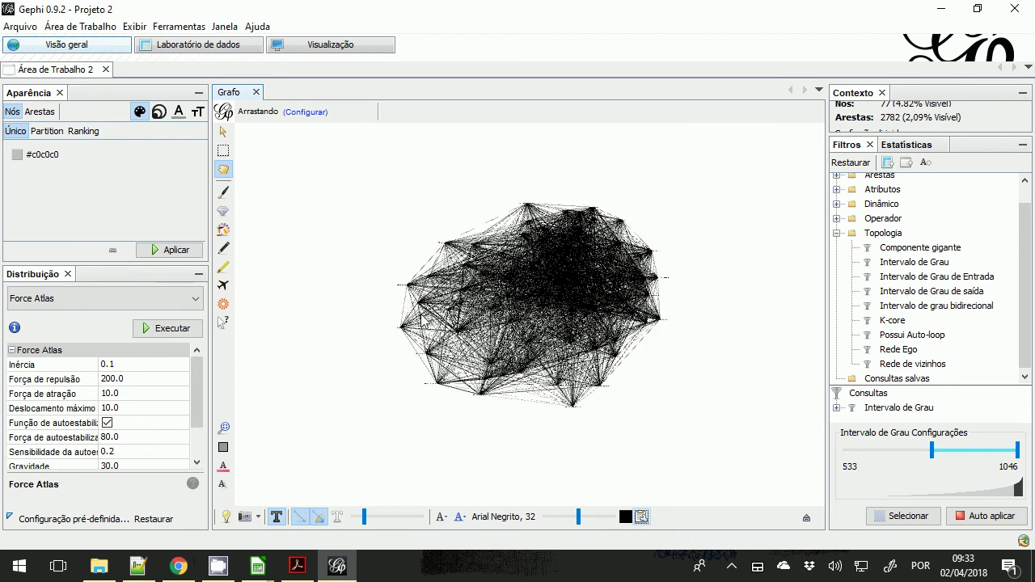
scroll(421, 321, up, 5)
scroll(421, 322, down, 6)
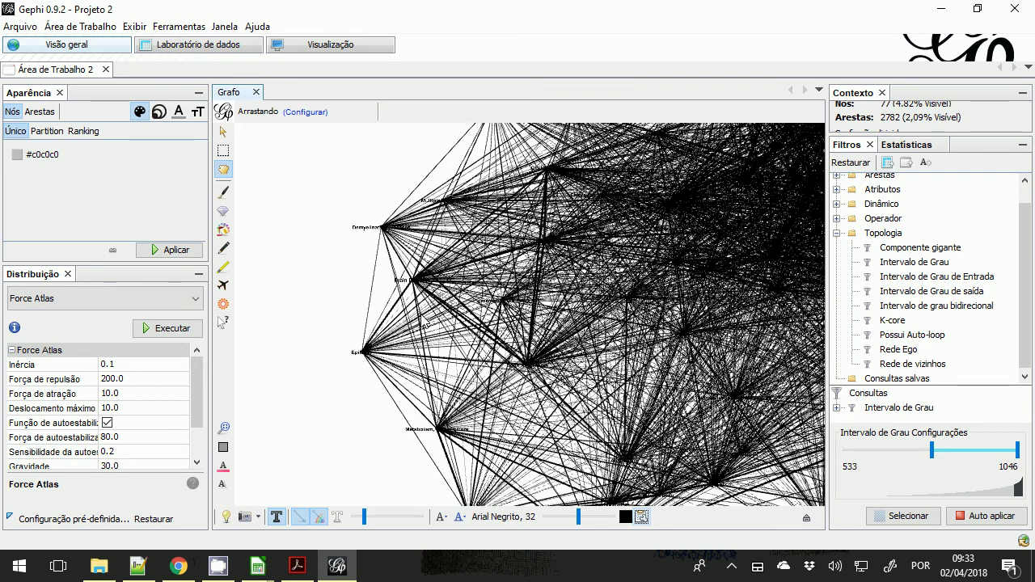
scroll(421, 321, up, 3)
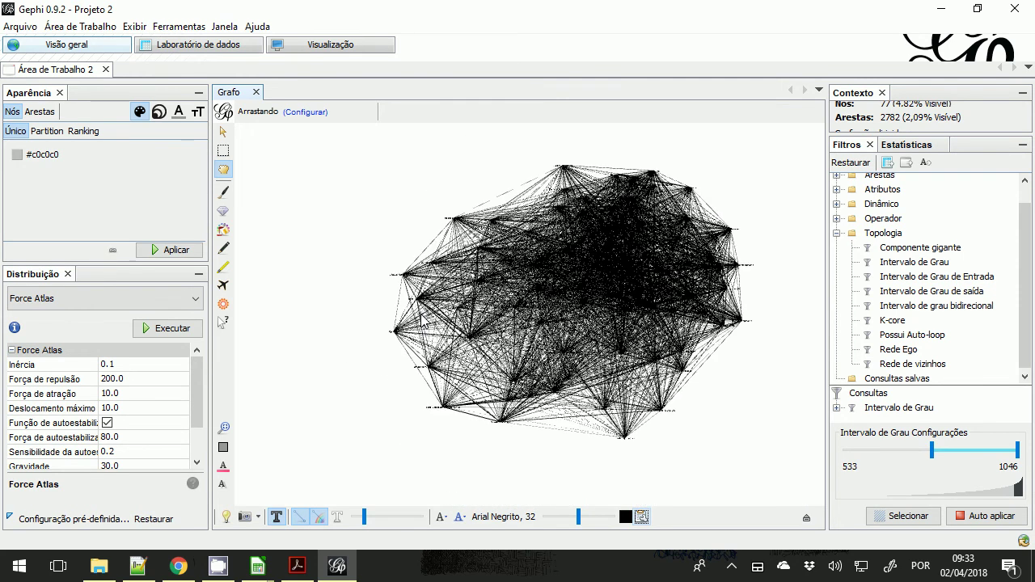
Step: Enlarge the node label font to Arial Bold size 72
scroll(421, 321, down, 1)
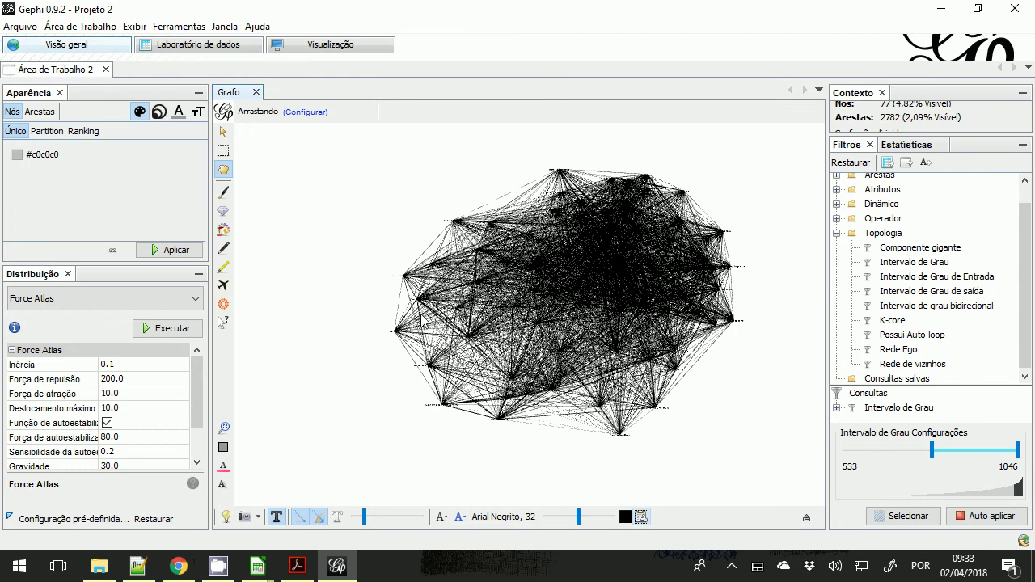
click(526, 516)
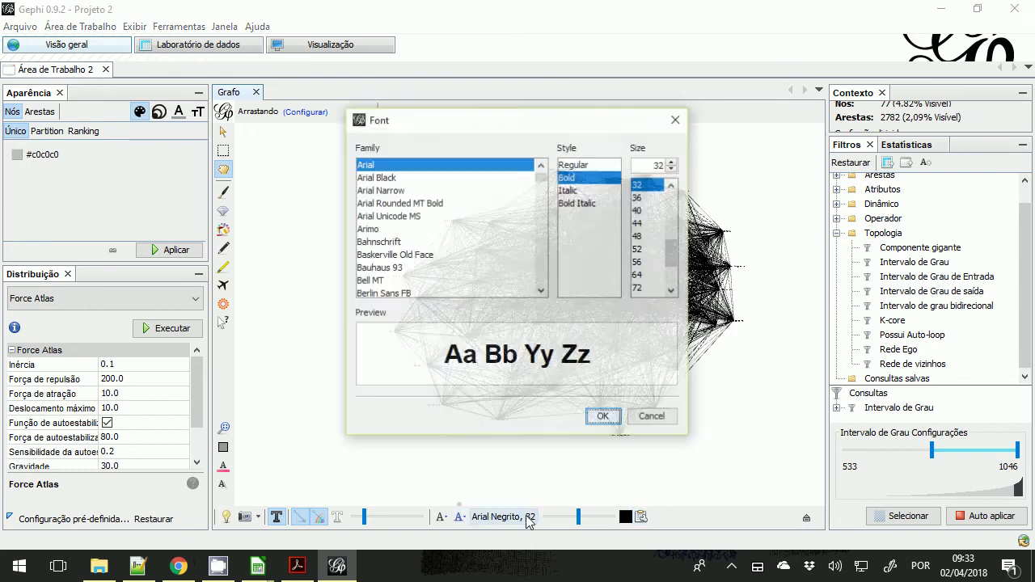
click(643, 289)
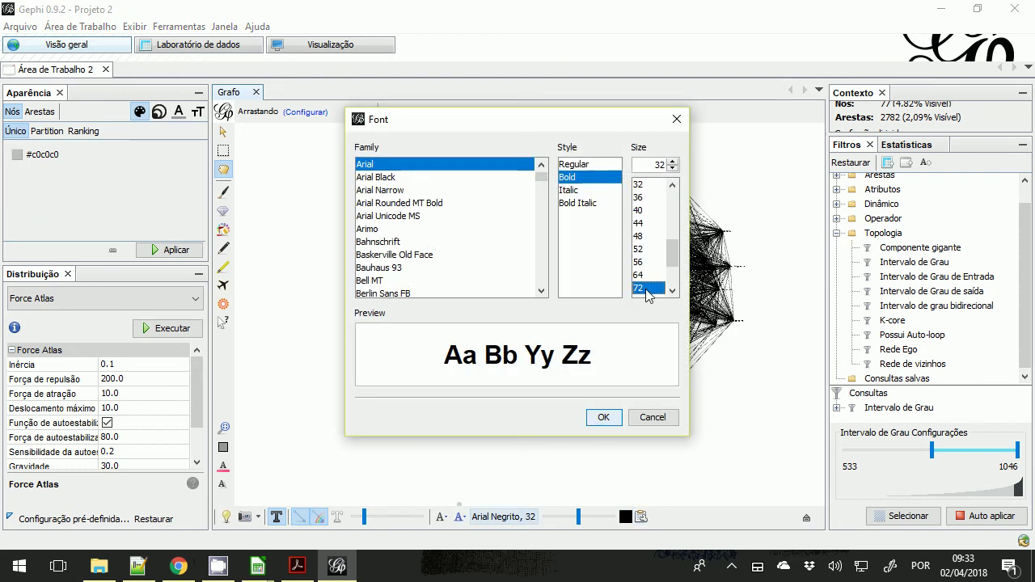
click(603, 417)
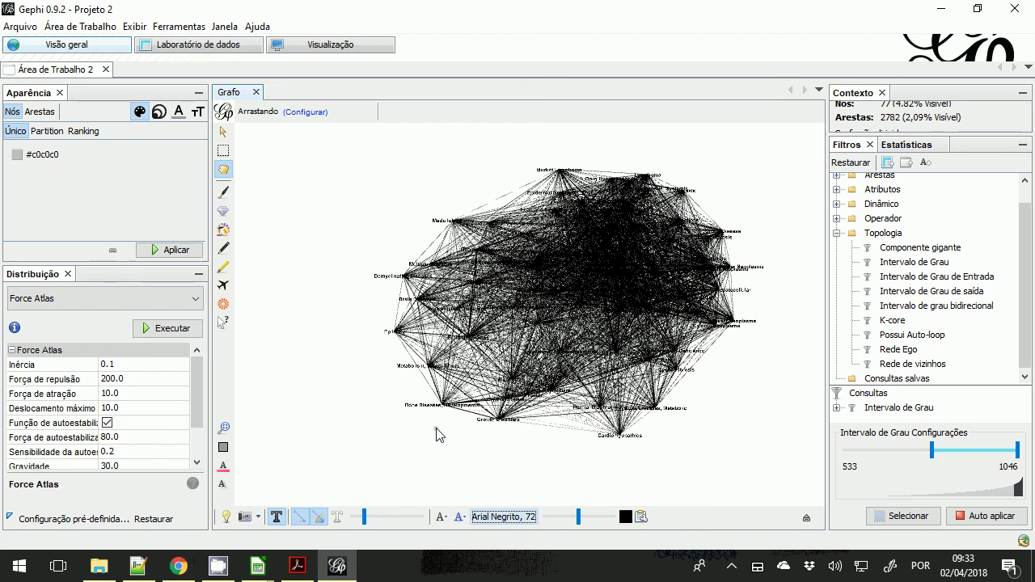
Step: Switch to the human-disease-network PDF in Adobe Acrobat Reader, examine the disease clusters in Figure 1e up close, and return to Gephi
click(297, 568)
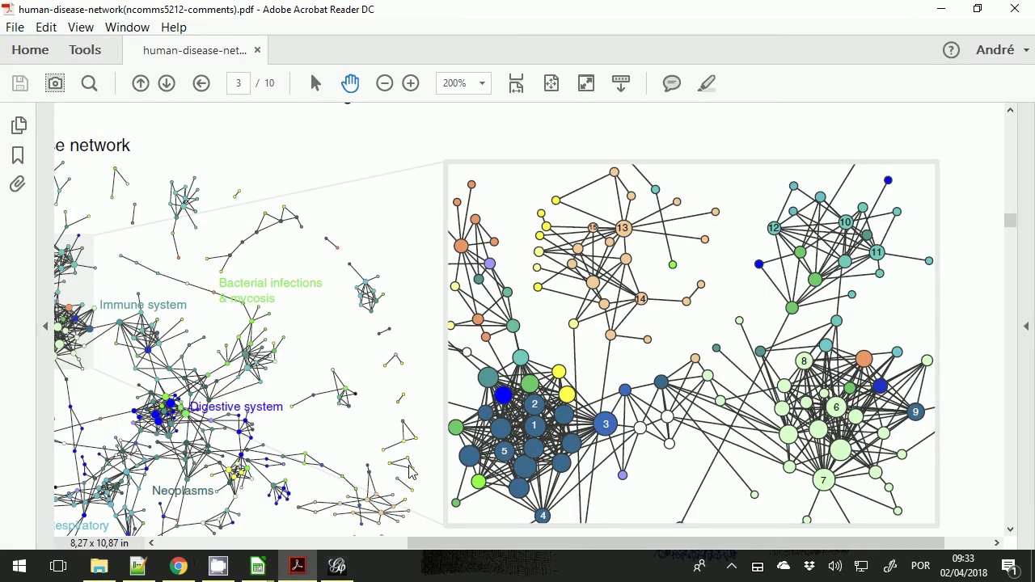
scroll(432, 465, up, 3)
scroll(437, 468, up, 3)
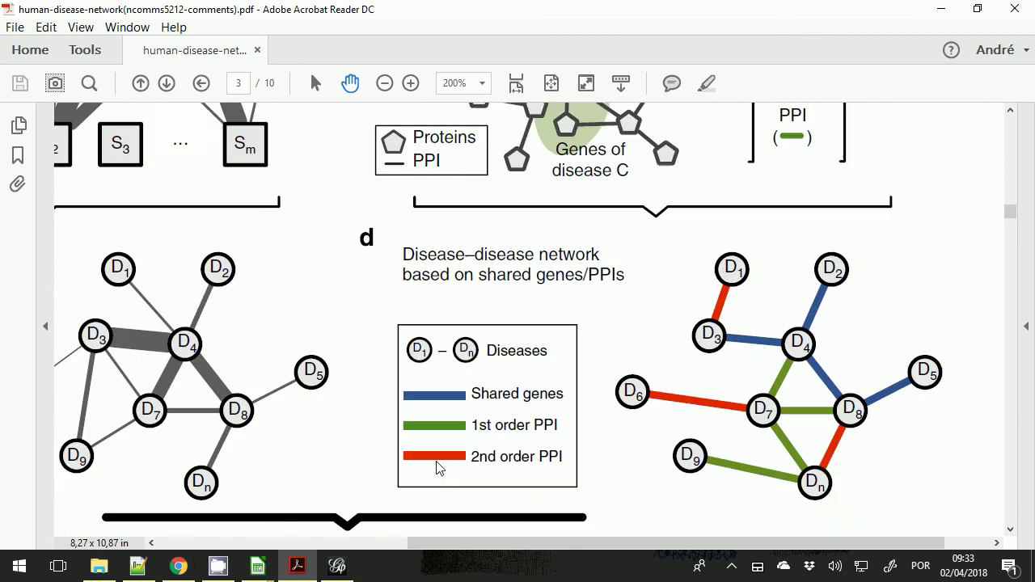
scroll(439, 469, down, 2)
scroll(437, 475, down, 2)
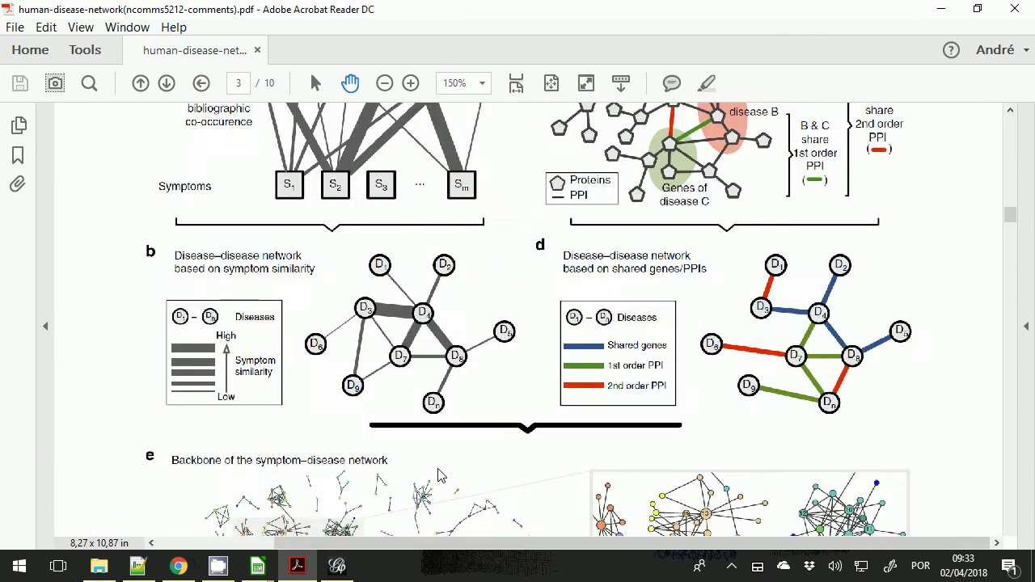
scroll(439, 475, down, 4)
scroll(439, 475, down, 3)
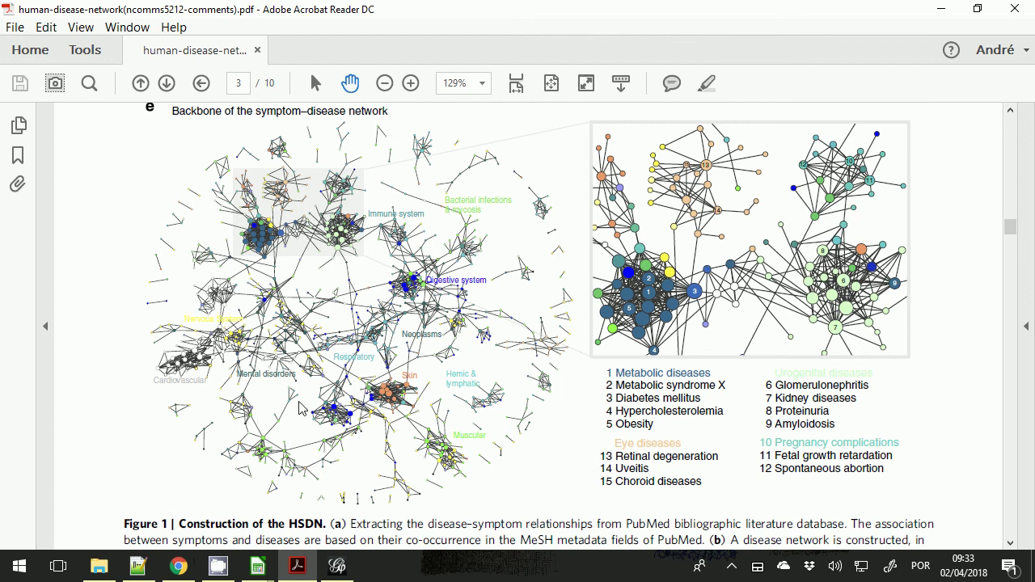
scroll(301, 408, up, 7)
scroll(301, 408, down, 7)
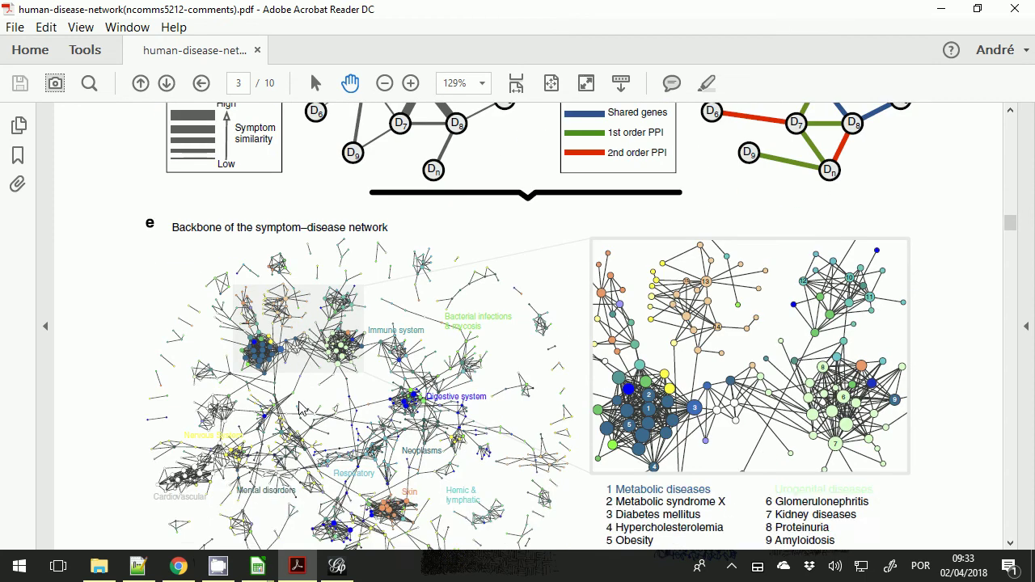
scroll(301, 408, up, 1)
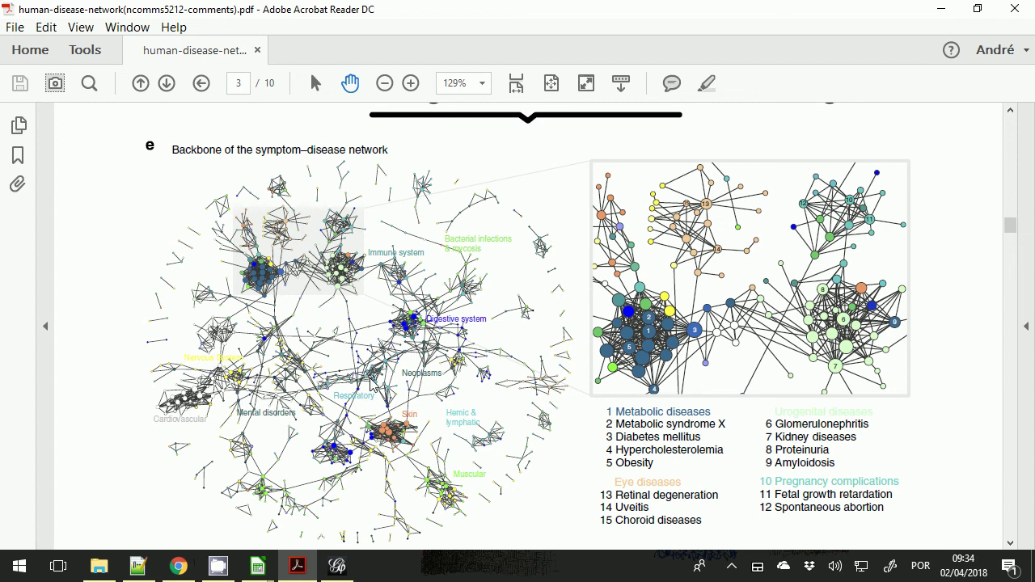
scroll(416, 395, down, 1)
scroll(420, 393, down, 7)
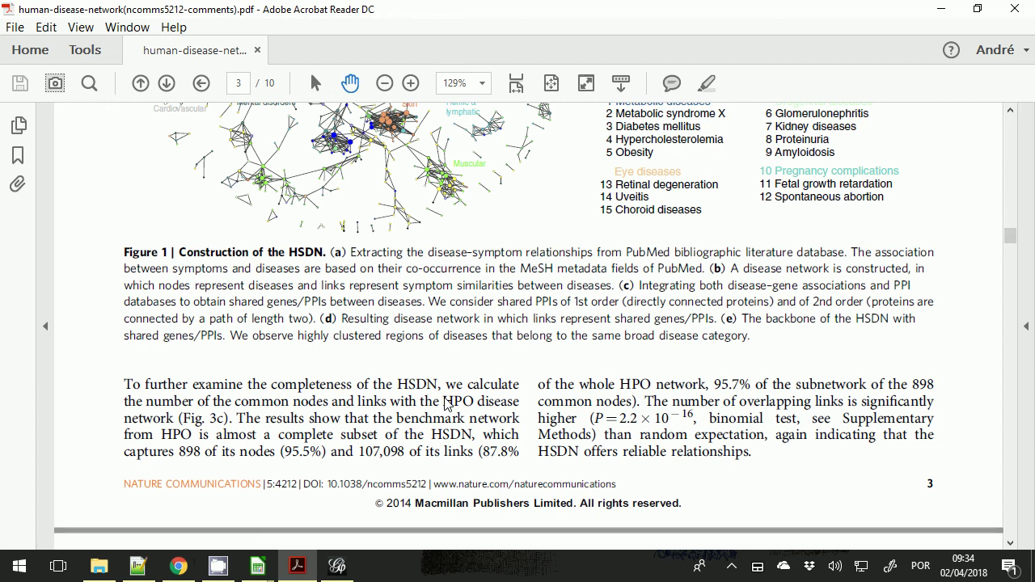
scroll(447, 403, up, 6)
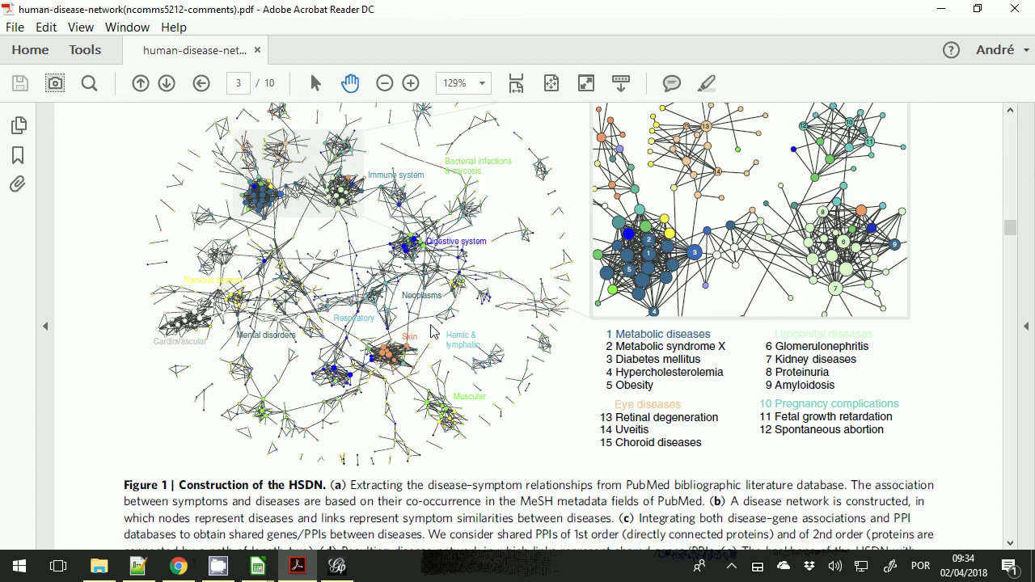
ctrl+scroll(445, 394, up, 2)
drag(451, 237, 618, 432)
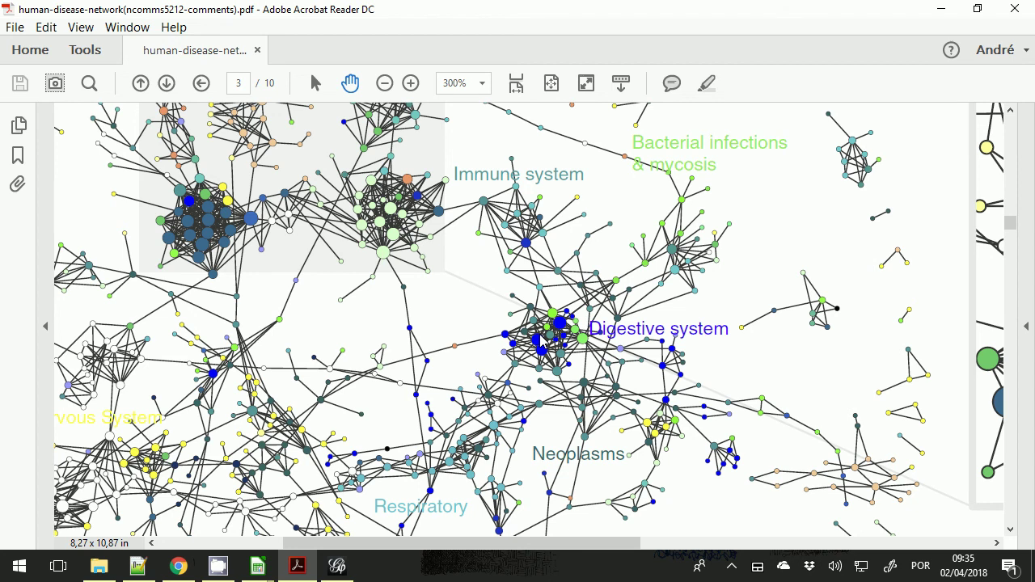
click(338, 566)
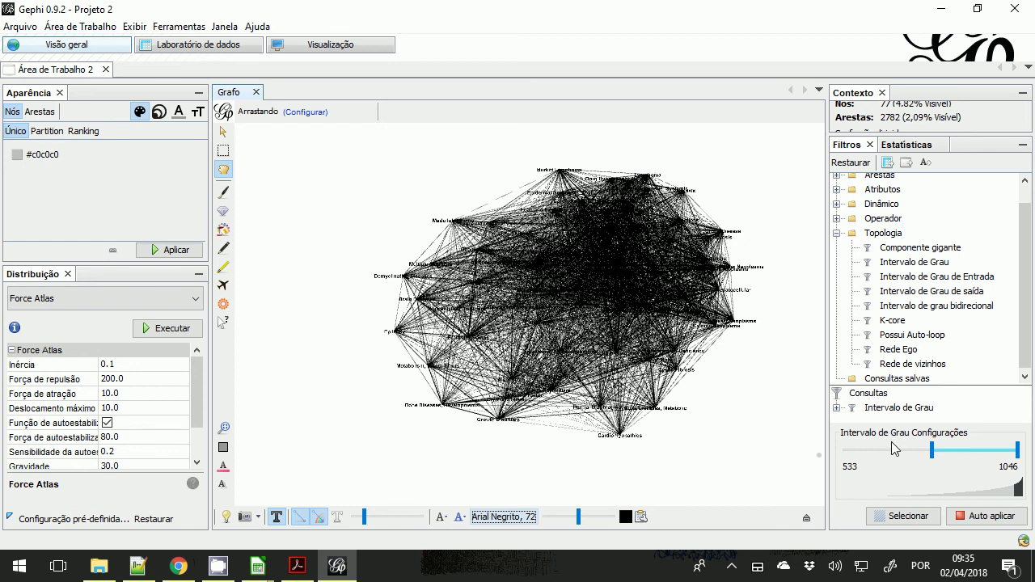
Step: Expand the Intervalo de Grau query's parameters and try showing its degree range as a selection on the full network instead of filtering
click(842, 408)
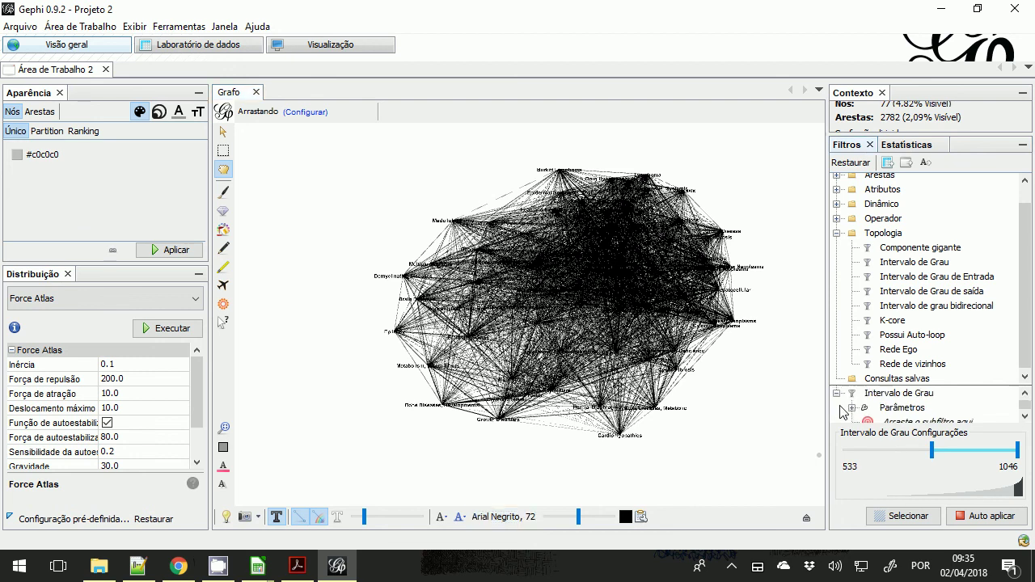
click(903, 409)
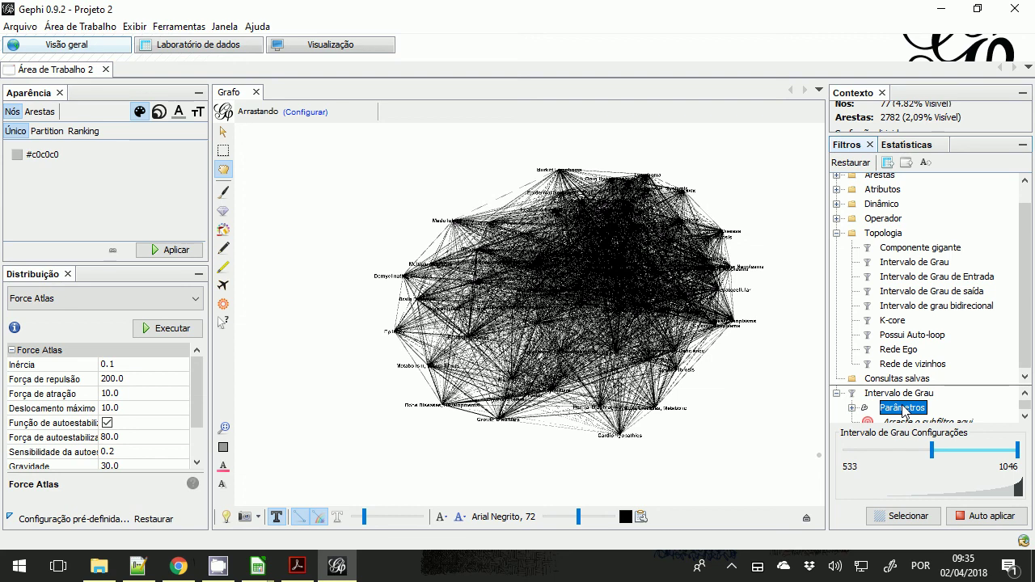
click(853, 408)
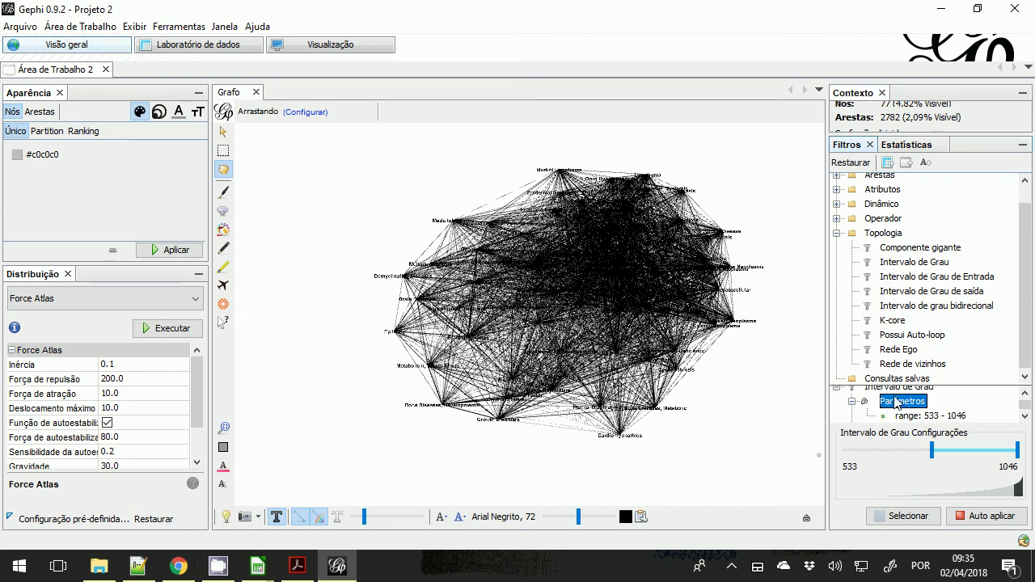
click(895, 519)
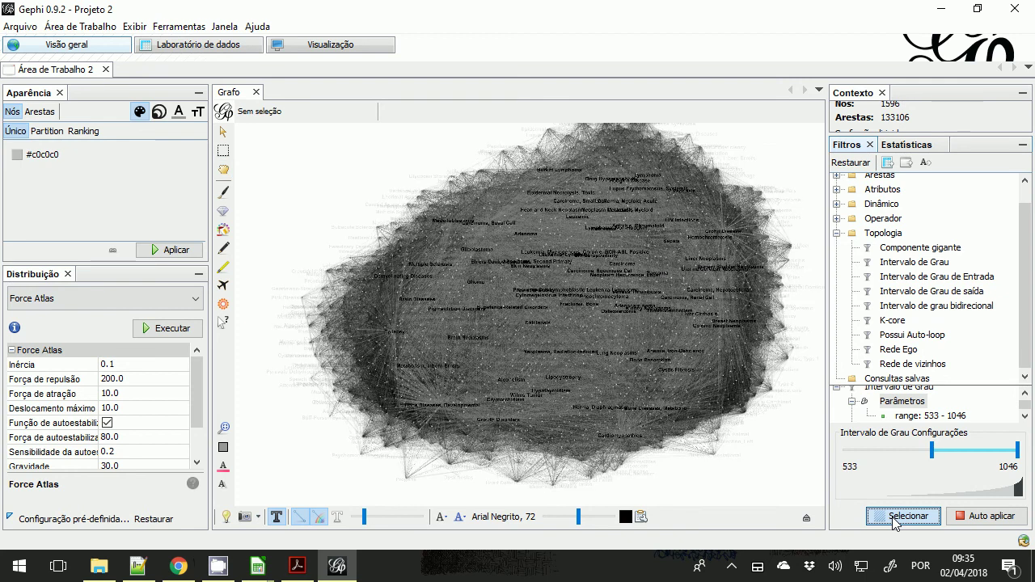
click(908, 404)
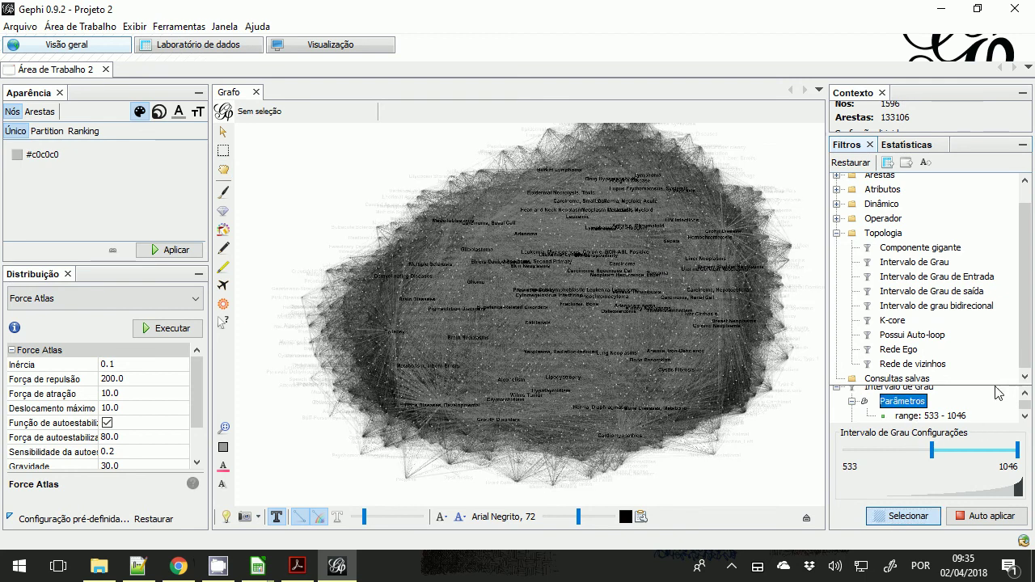
drag(998, 386, 1000, 333)
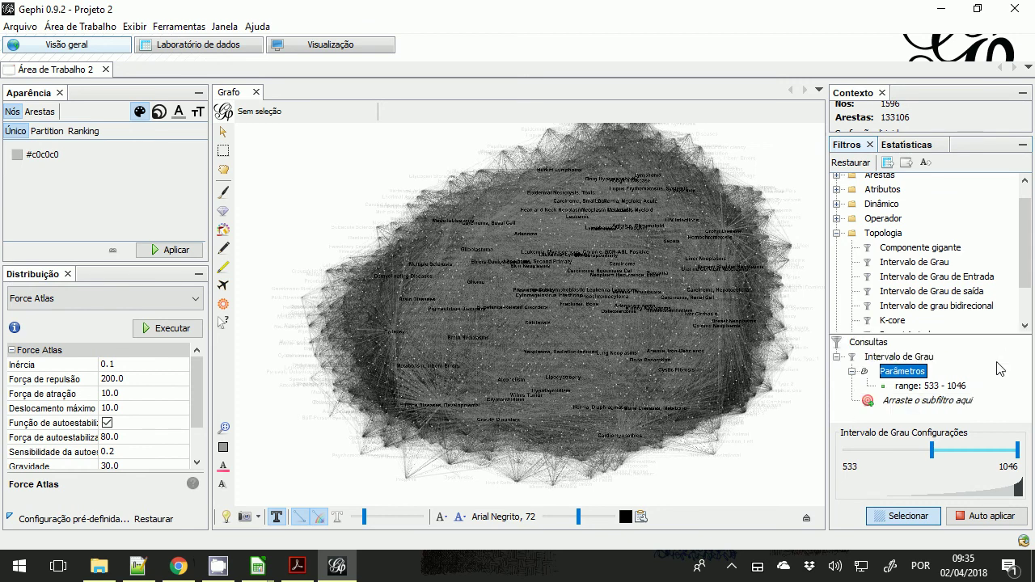
click(912, 387)
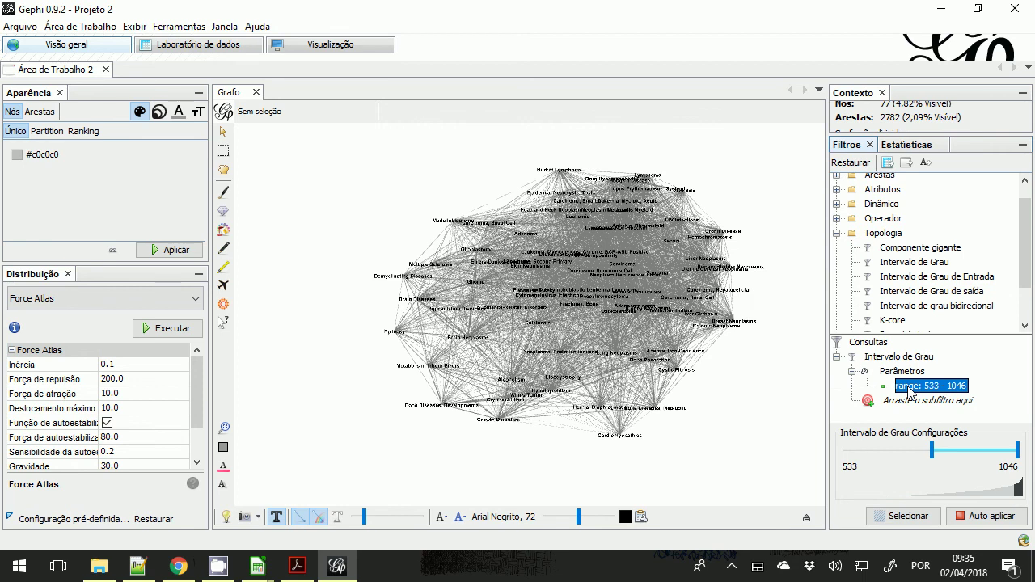
click(899, 519)
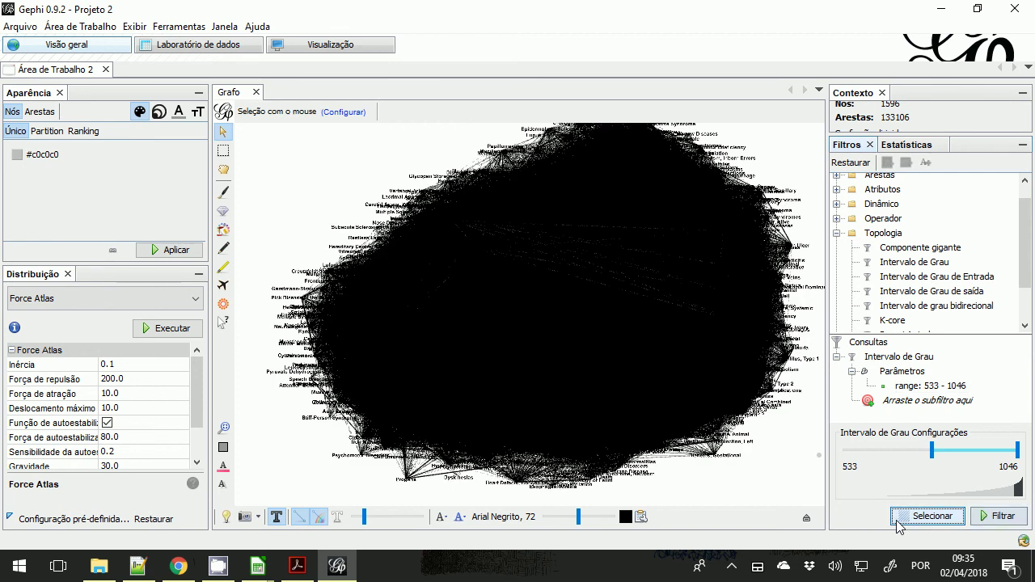
click(914, 385)
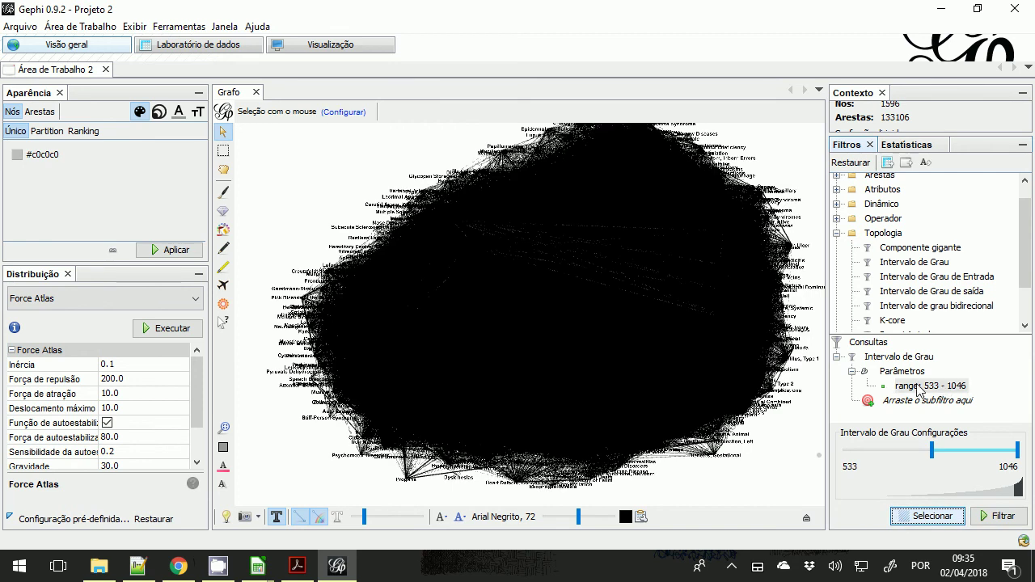
click(909, 373)
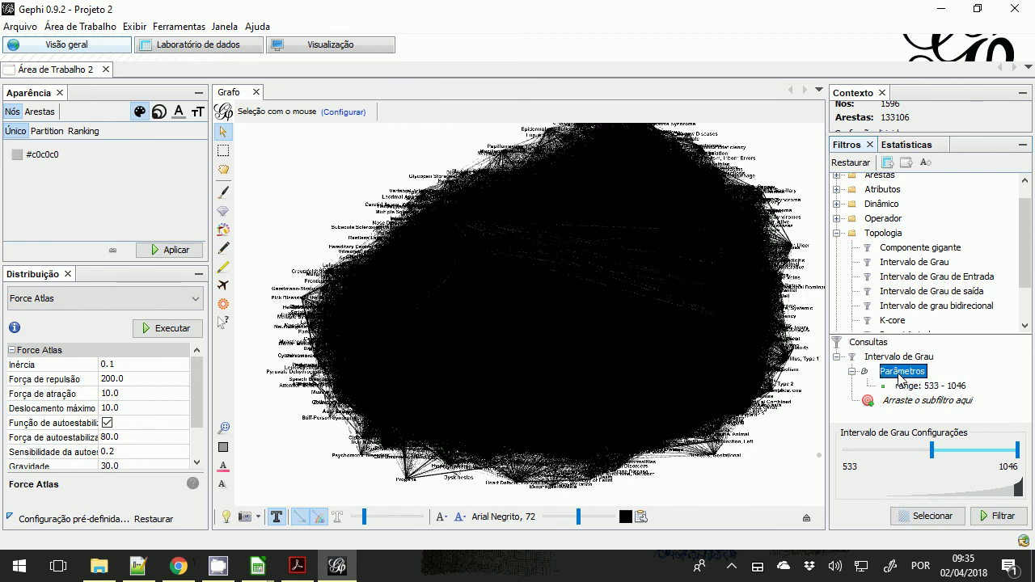
click(922, 386)
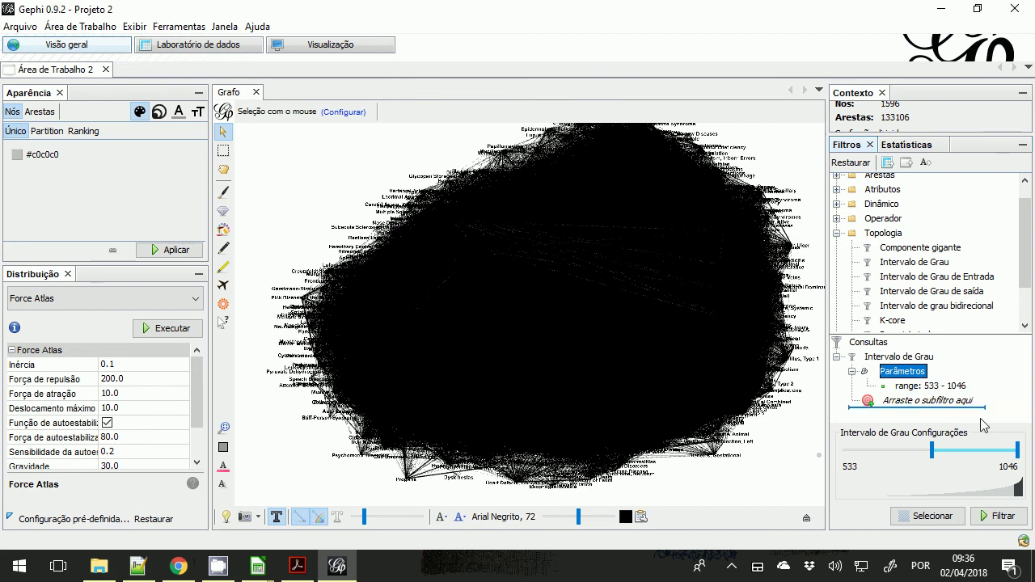
click(982, 422)
click(899, 372)
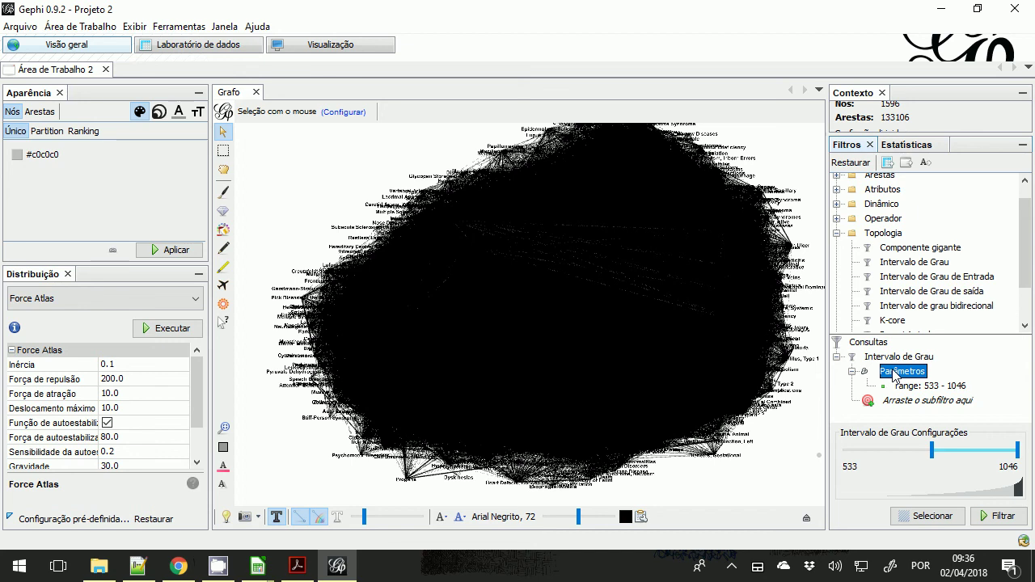
click(888, 357)
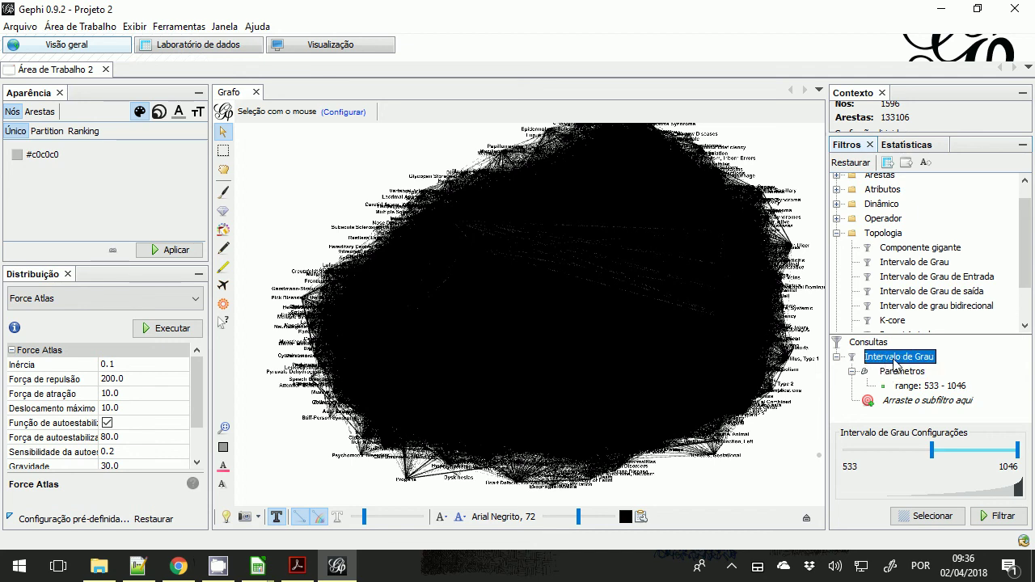
click(898, 374)
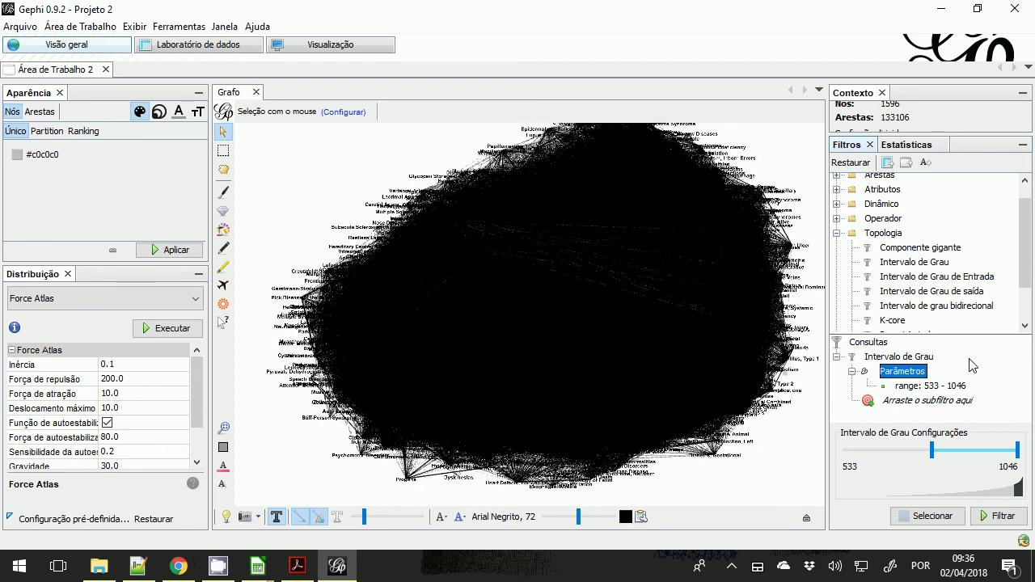
Step: Delete the Intervalo de Grau query from the filter queries
click(889, 360)
right_click(889, 360)
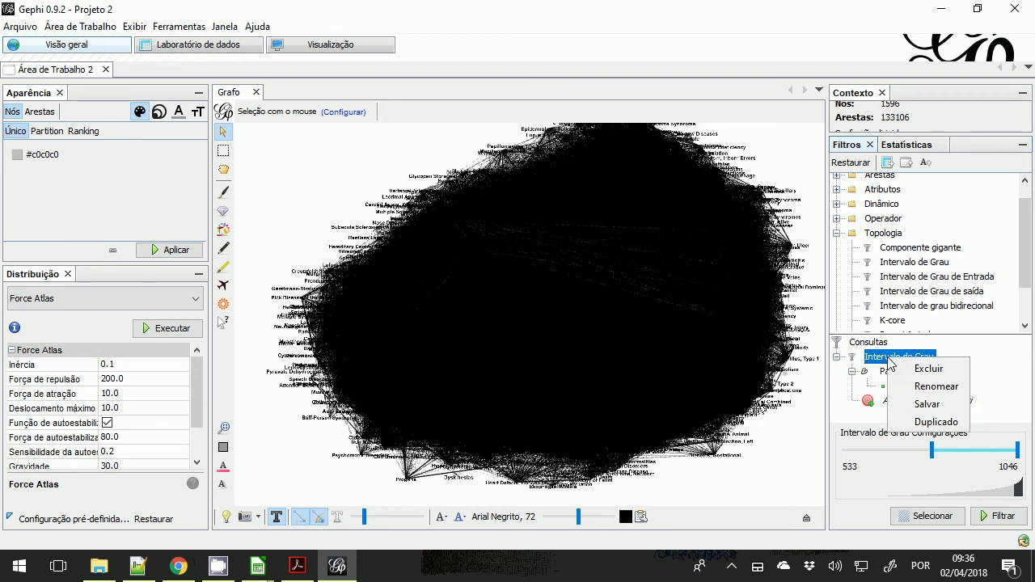
click(913, 371)
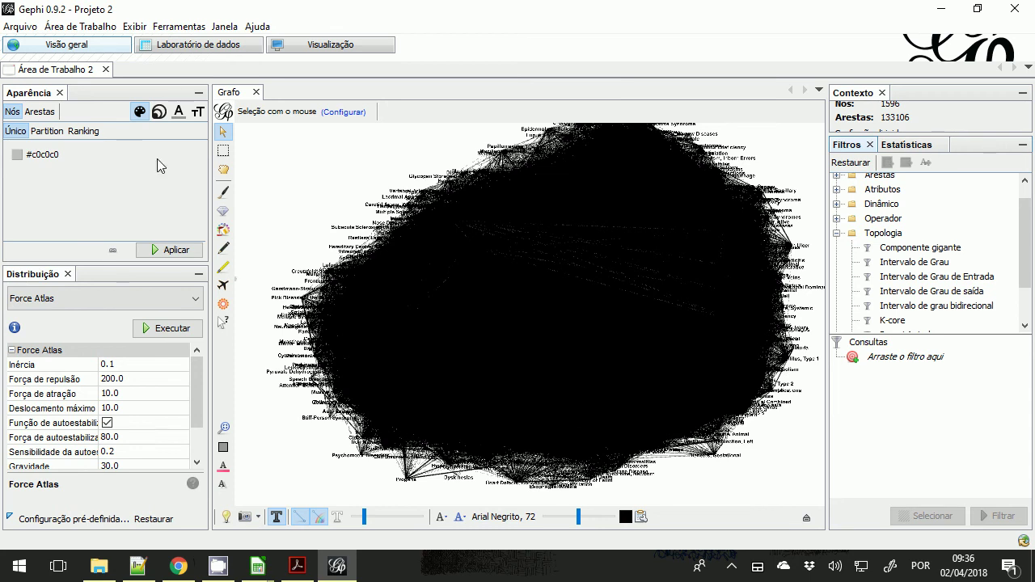
Step: Run the Modularidade statistic with randomization, edge weights and resolution 1.0, and review the modularity report with its size distribution
click(906, 146)
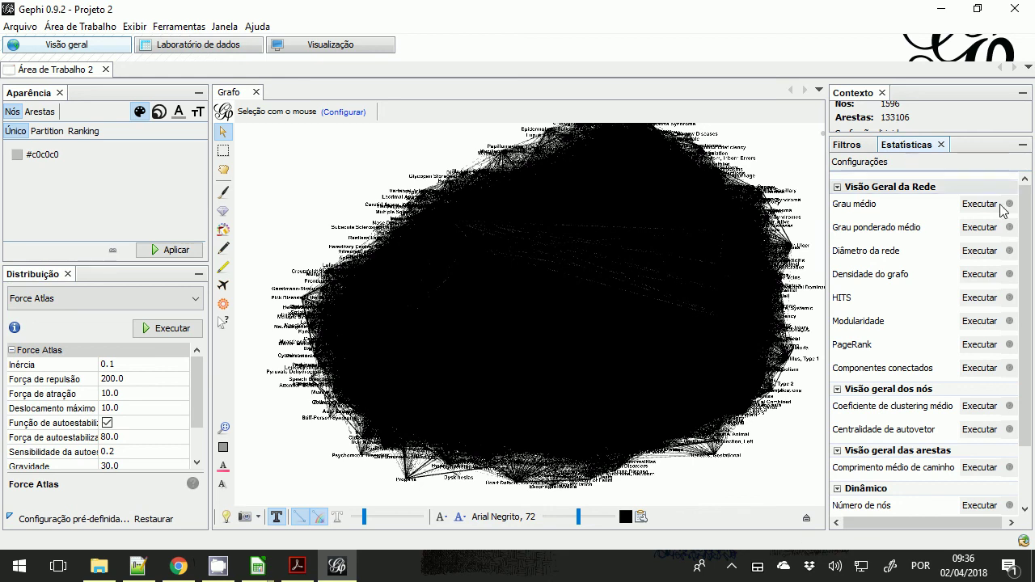
click(976, 324)
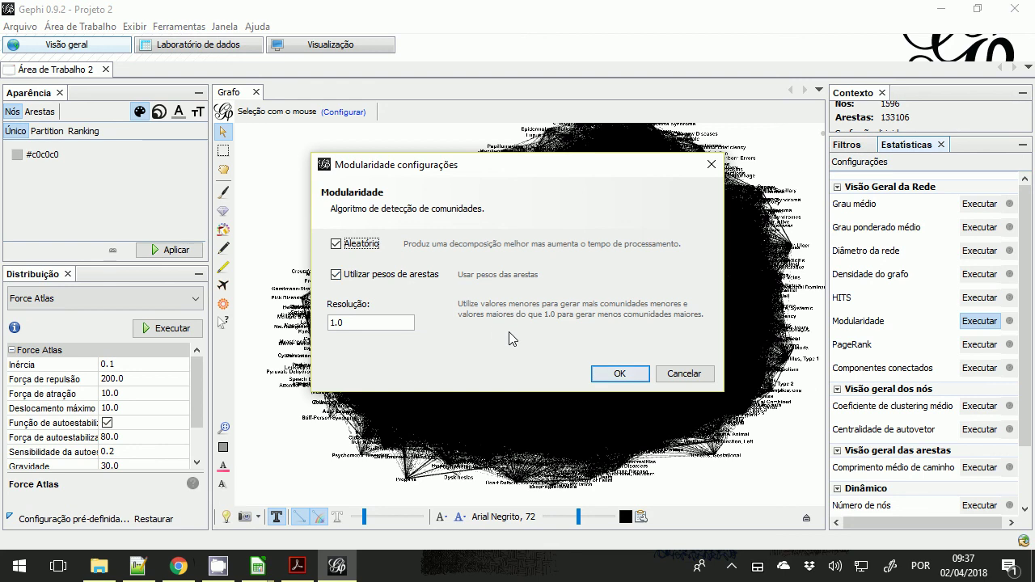
click(608, 373)
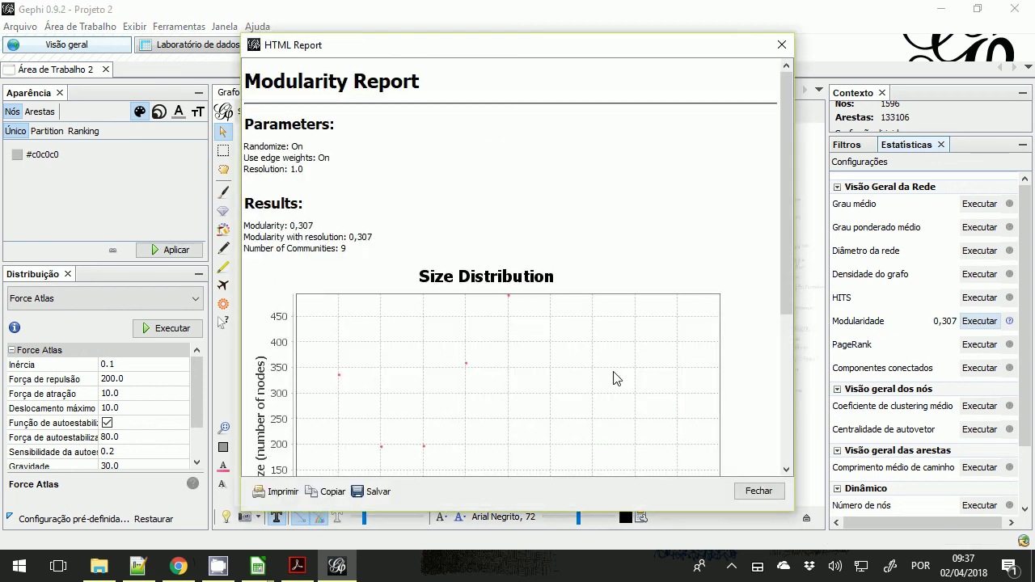
scroll(613, 377, down, 5)
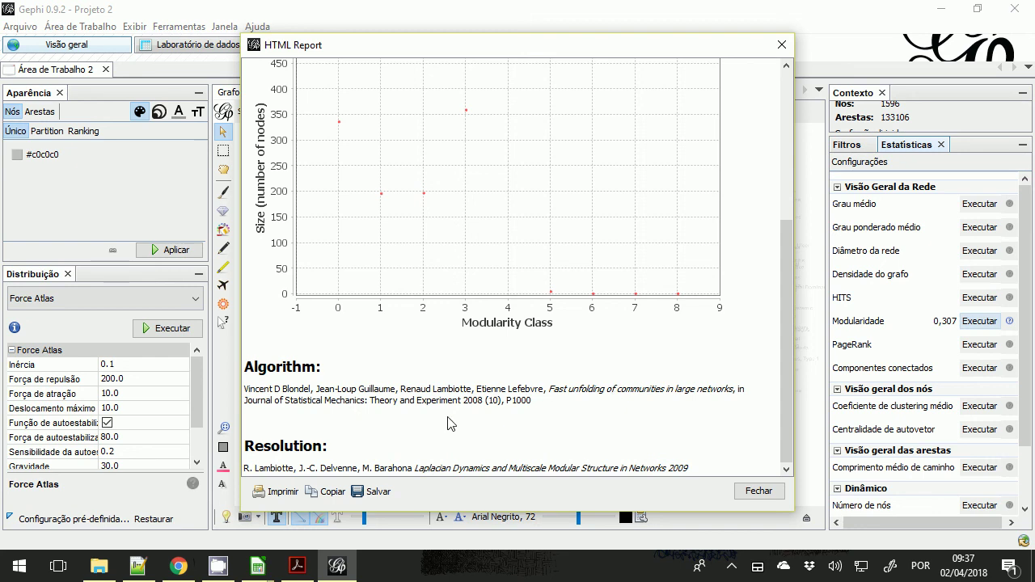
scroll(451, 423, up, 5)
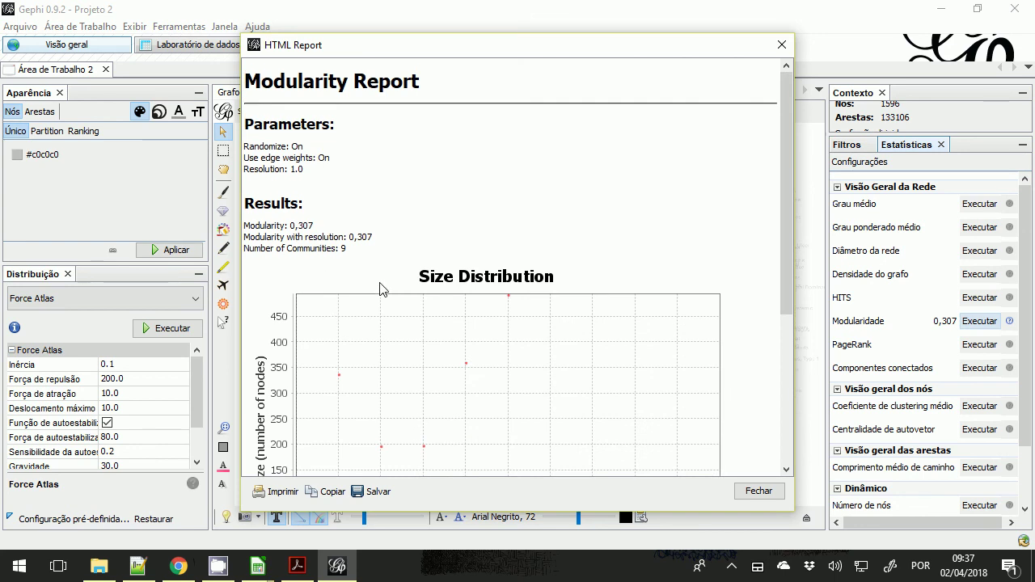
Step: Review the rest of the modularity report down to its algorithm and resolution references, and close it
scroll(380, 288, down, 5)
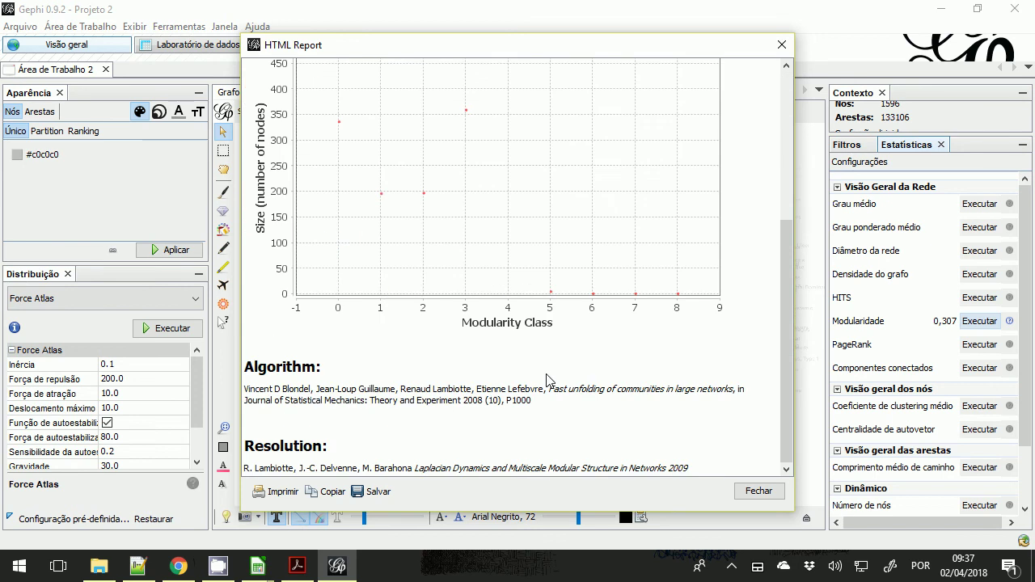
click(758, 490)
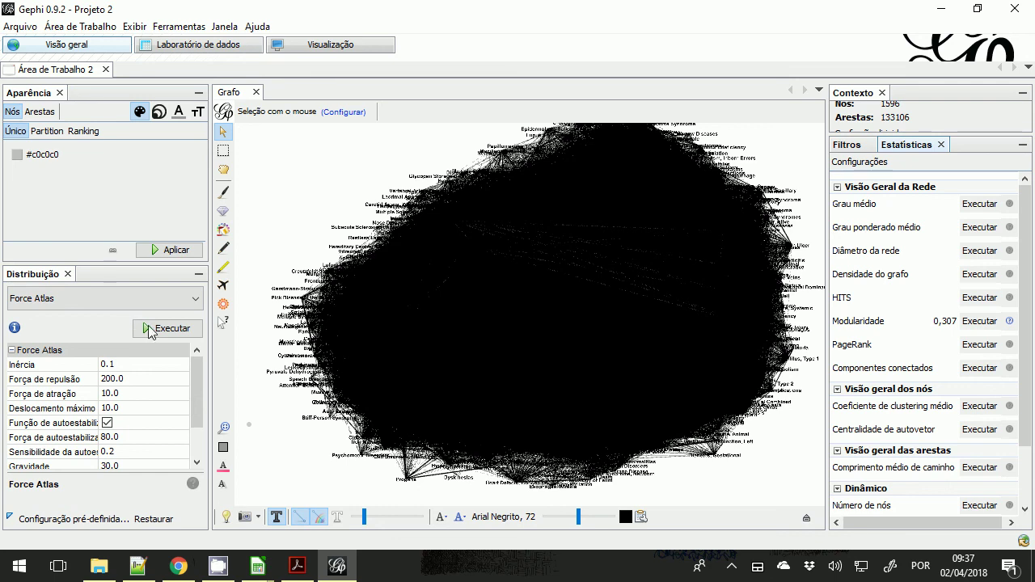
Step: Color the nodes by the Modularity Class partition and hide the node labels in the graph
click(45, 115)
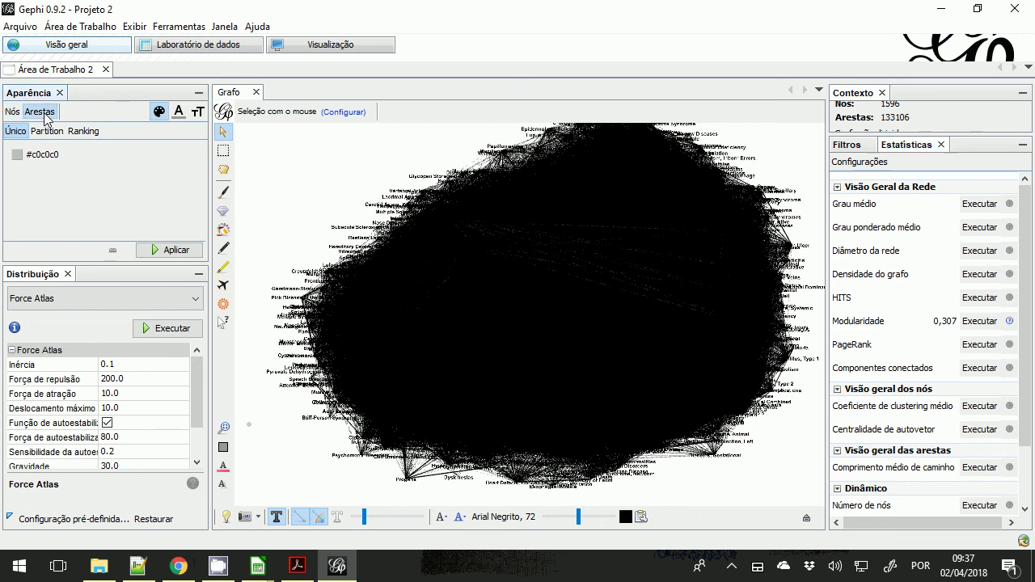
click(13, 113)
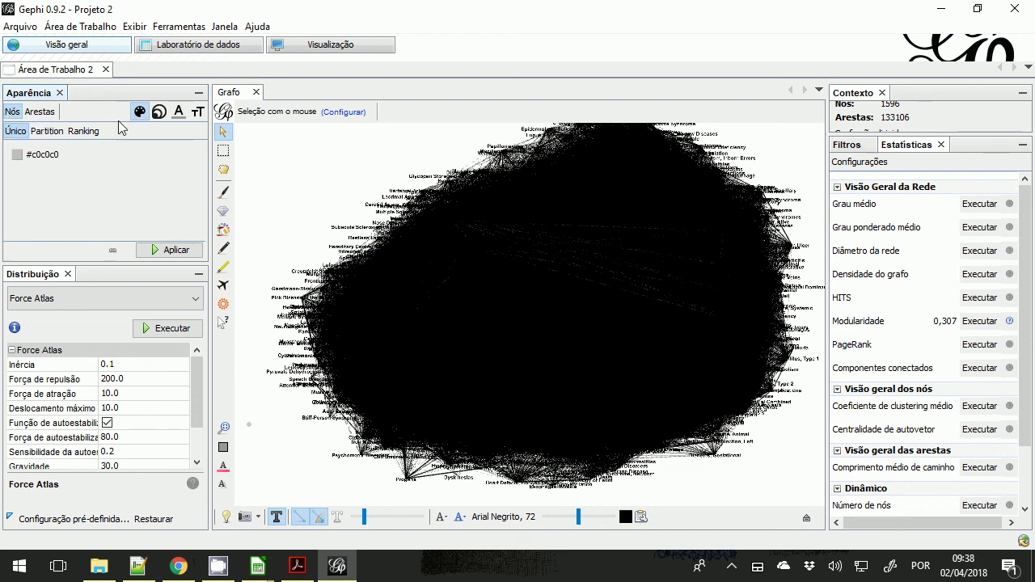
click(54, 136)
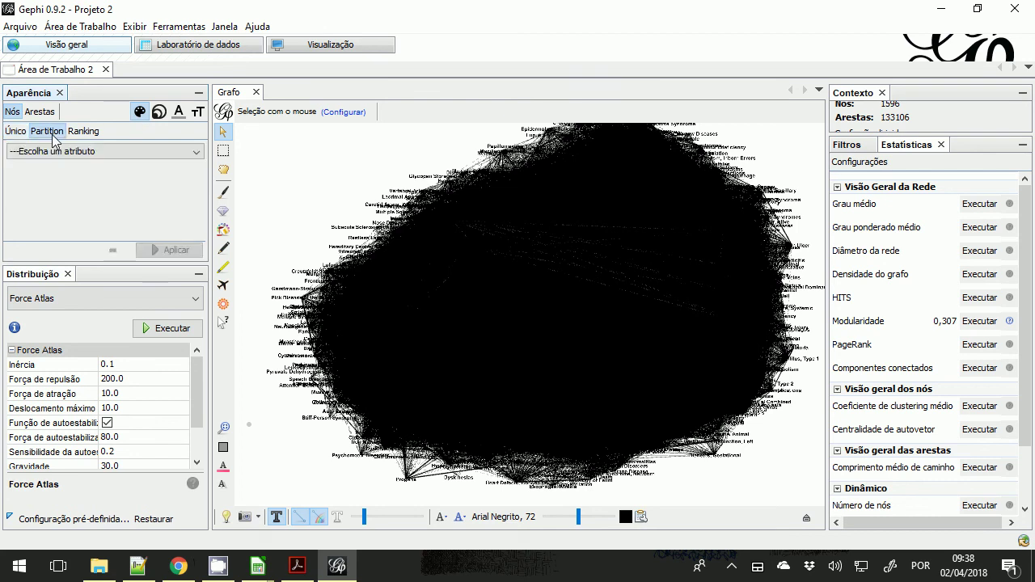
click(57, 152)
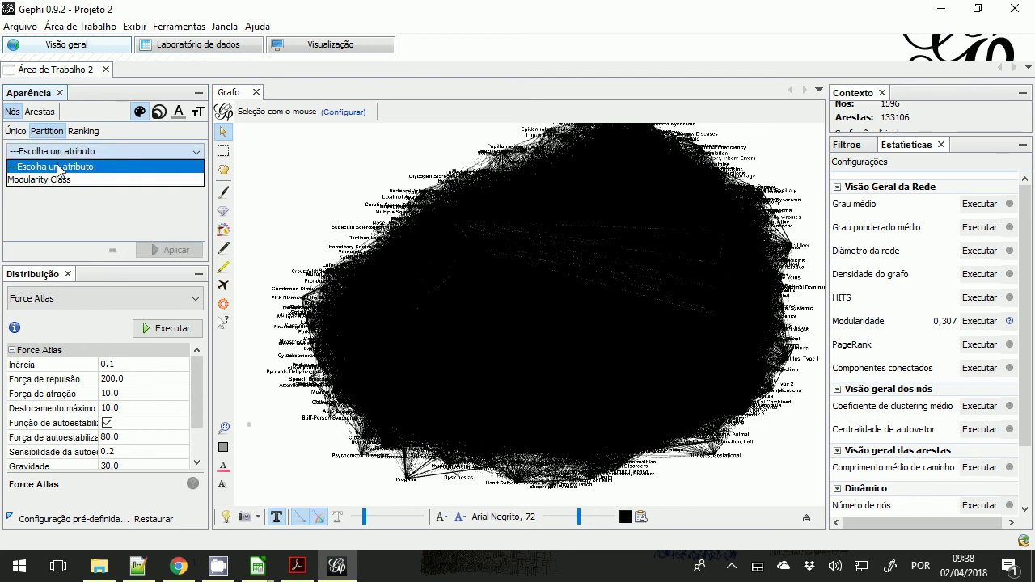
click(54, 182)
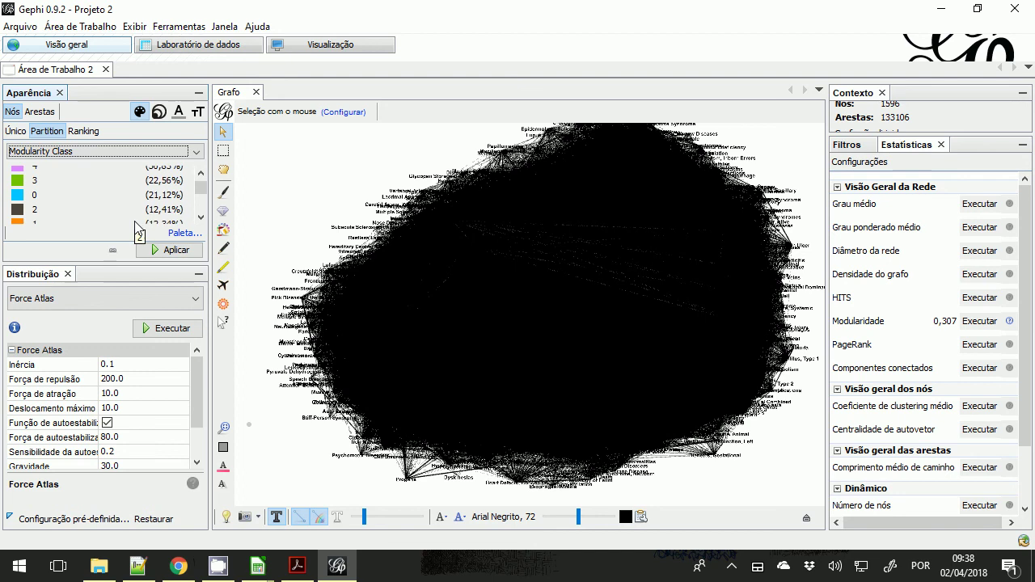
mouse_move(202, 188)
mouse_down()
mouse_move(202, 204)
mouse_move(201, 172)
mouse_up()
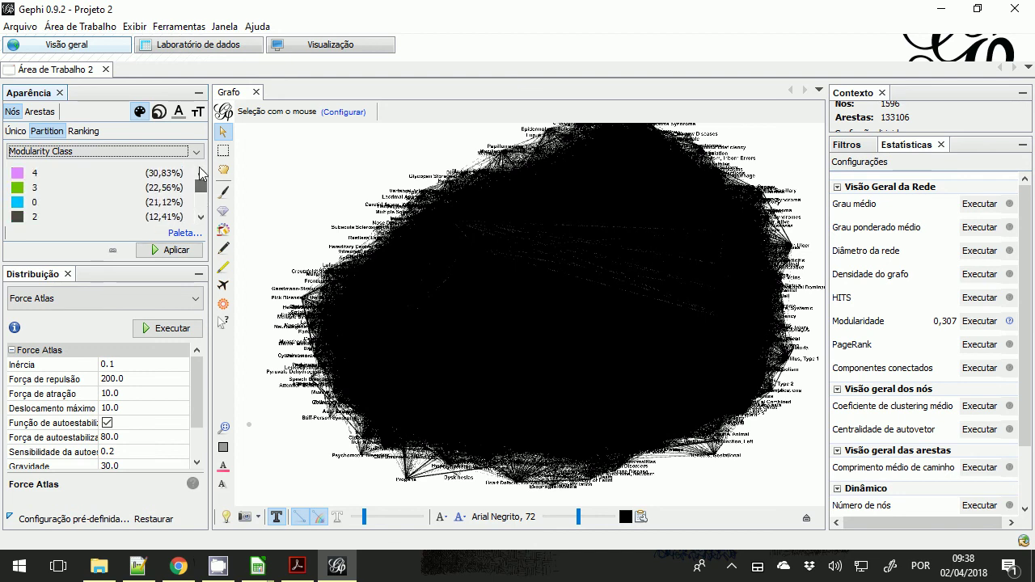
click(175, 250)
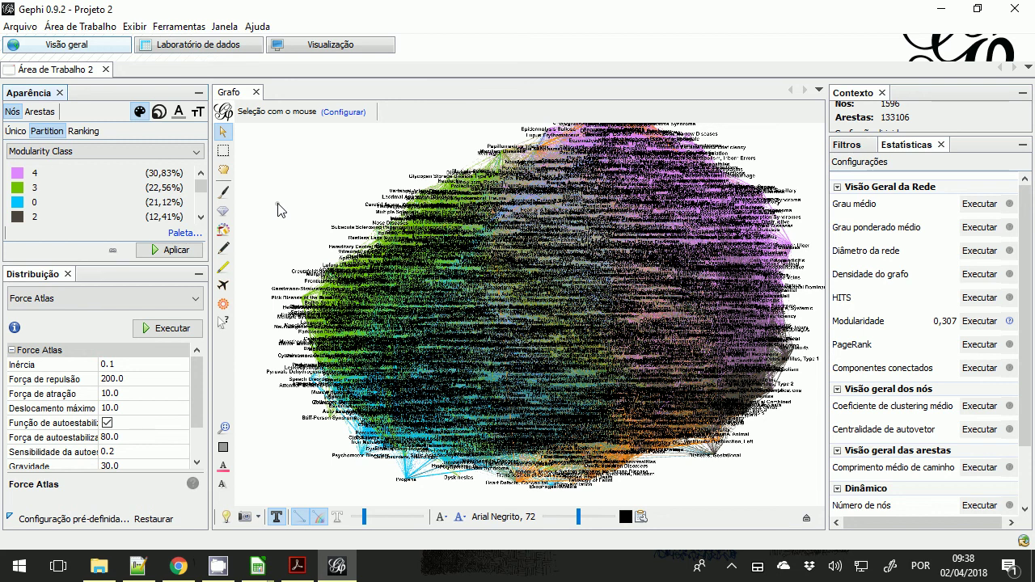
click(277, 516)
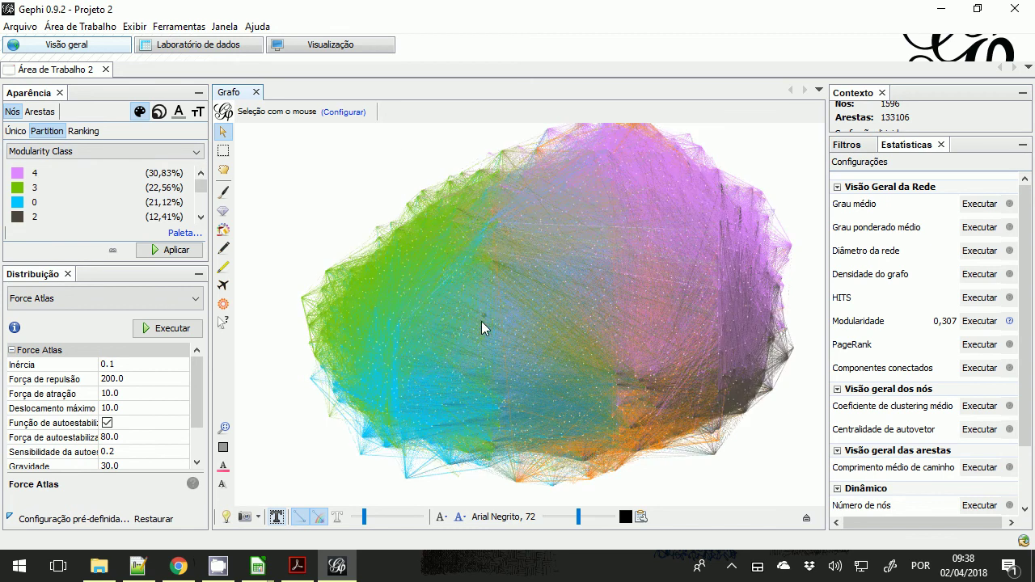
Step: Render the community-colored network in Visualização with the Padrão preset and inspect its nodes up close and as a whole
click(352, 47)
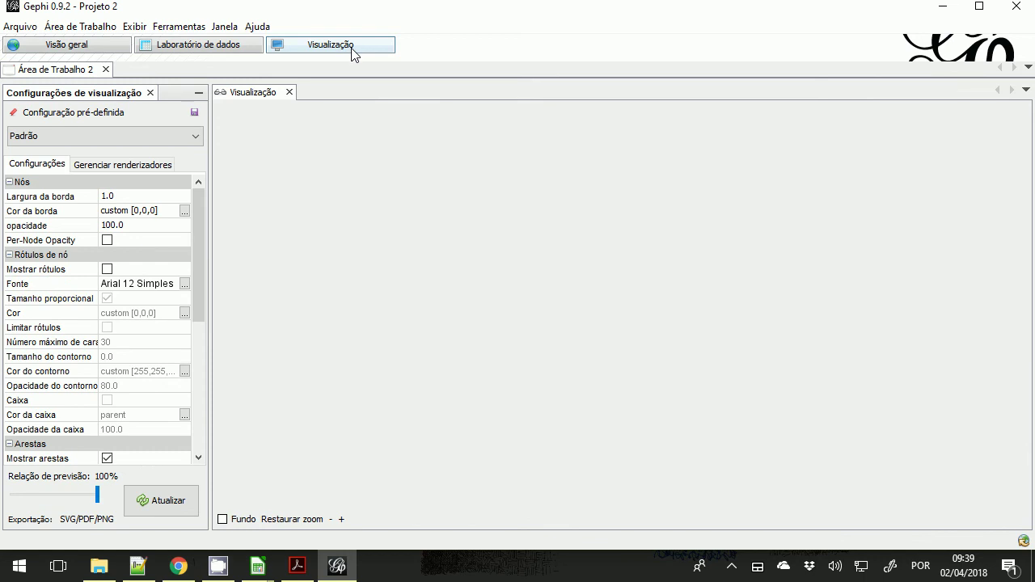
click(168, 498)
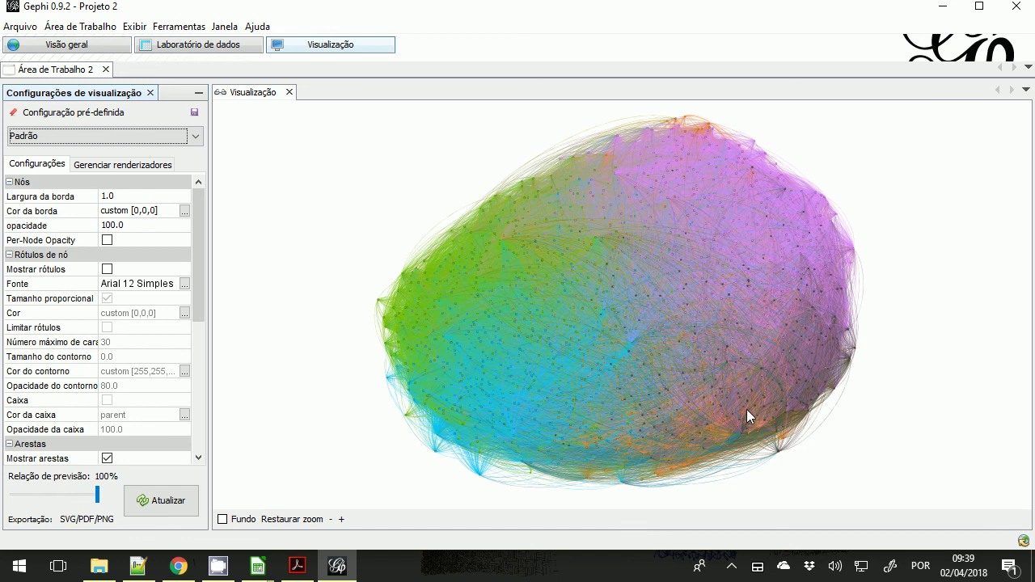
drag(912, 392, 744, 405)
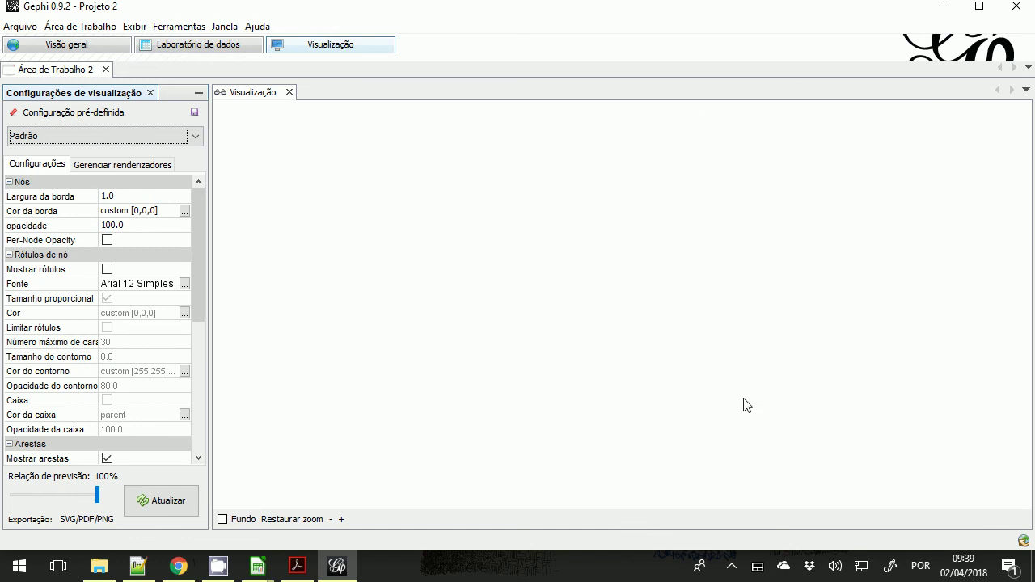
scroll(745, 404, down, 2)
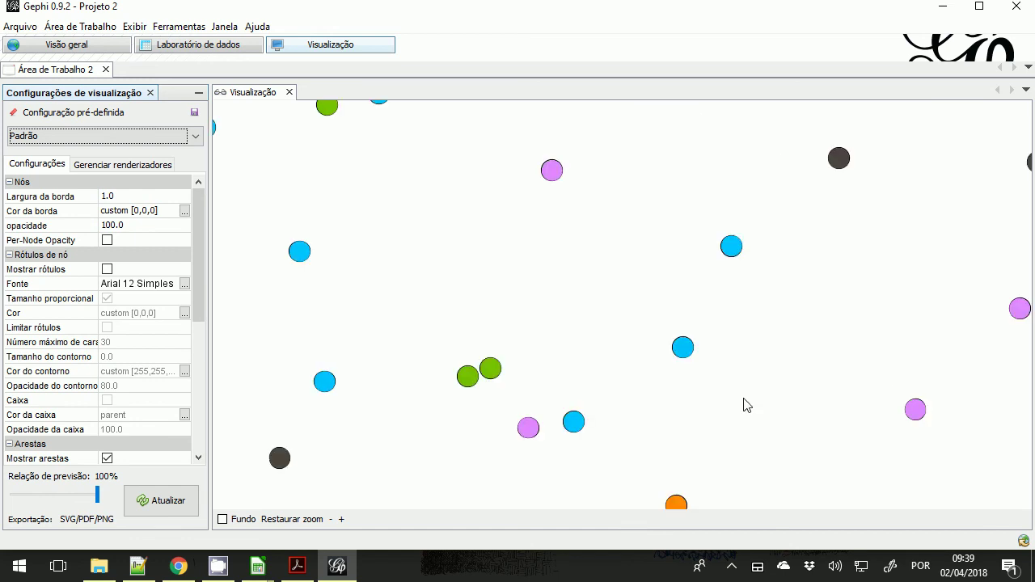
scroll(745, 404, down, 3)
scroll(745, 404, down, 2)
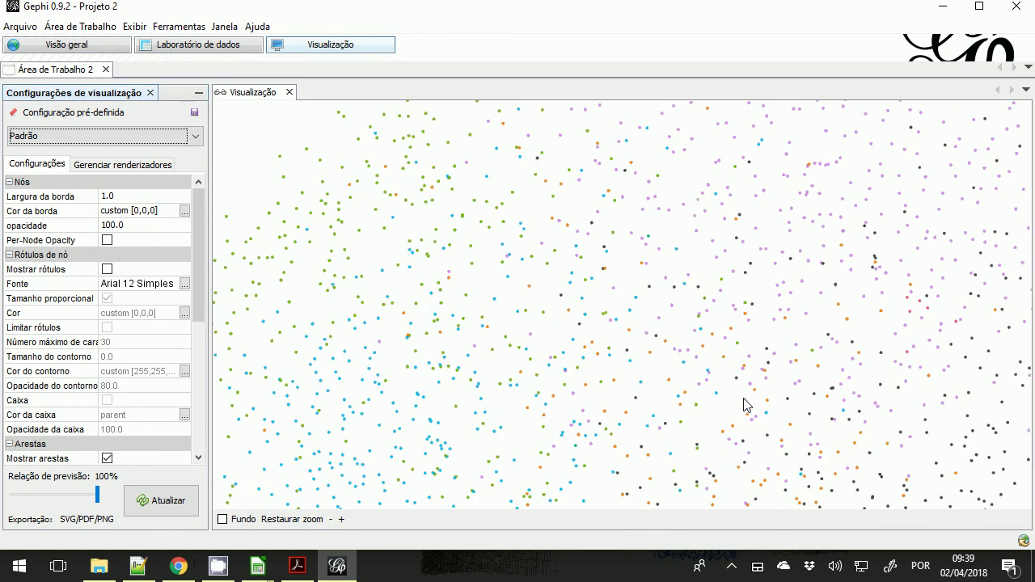
scroll(745, 404, down, 3)
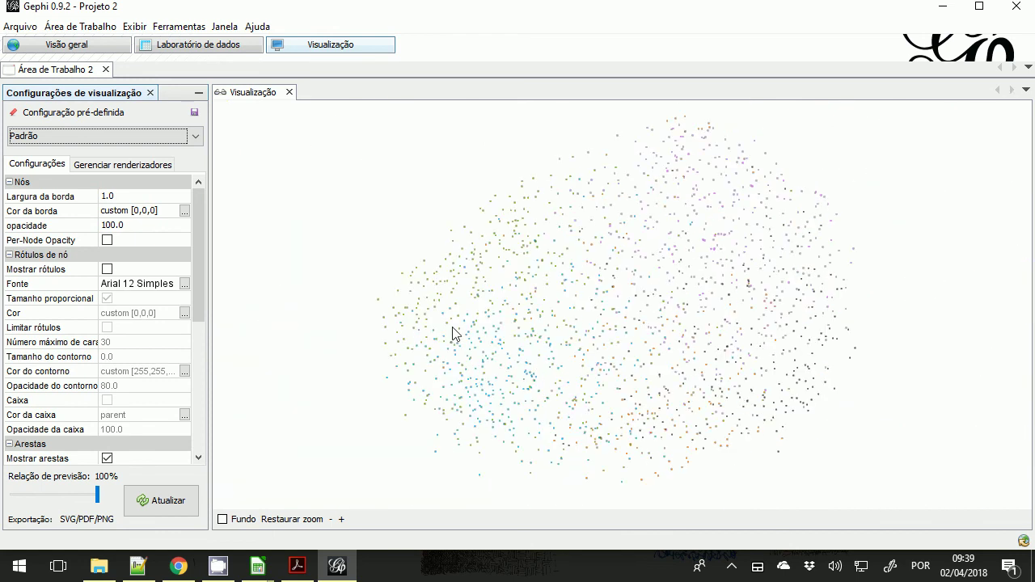
Step: Return to Visão geral and filter the network with the Intervalo de Grau topology filter set to degrees 499 to 1046
click(91, 46)
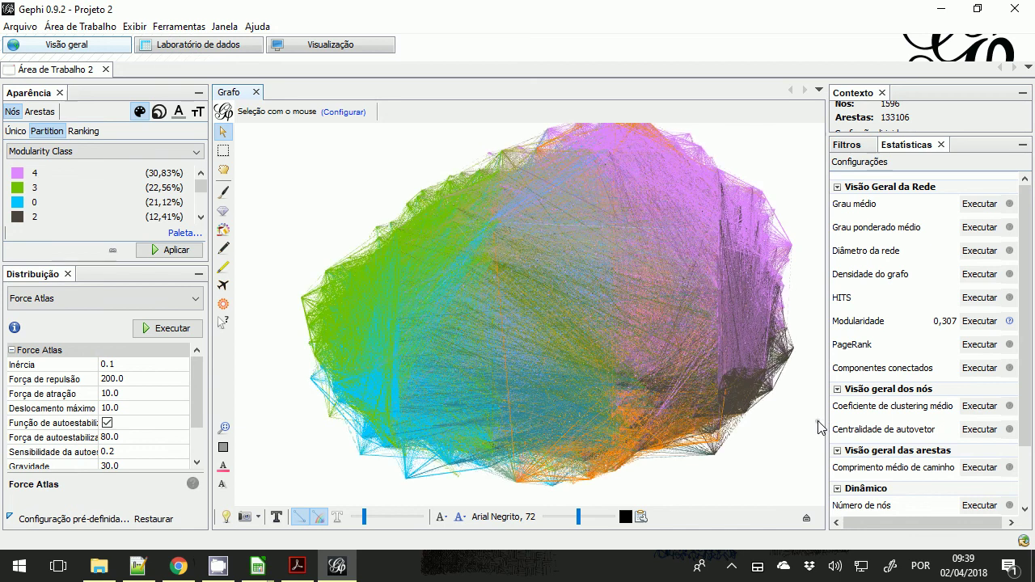
click(858, 146)
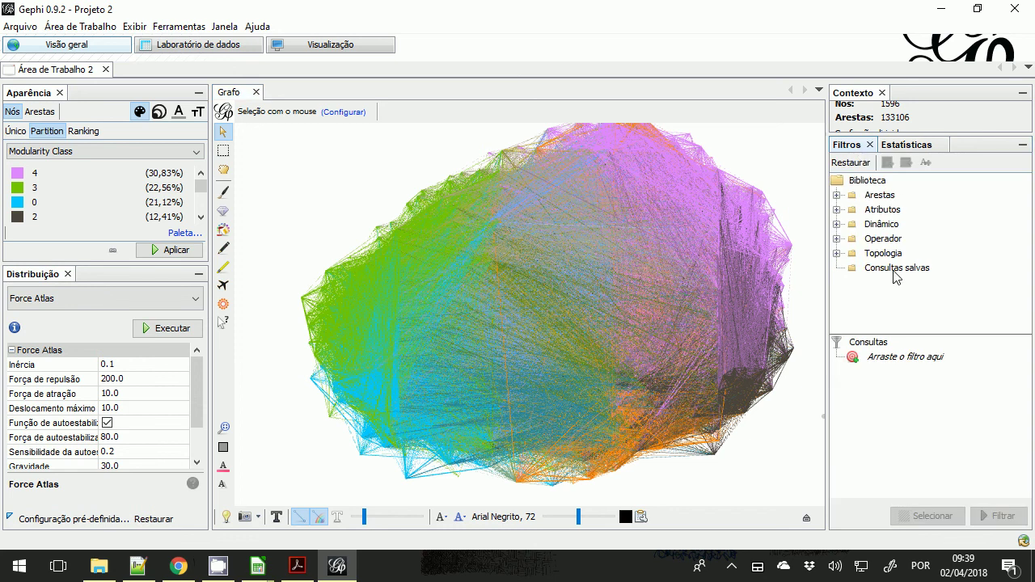
click(837, 253)
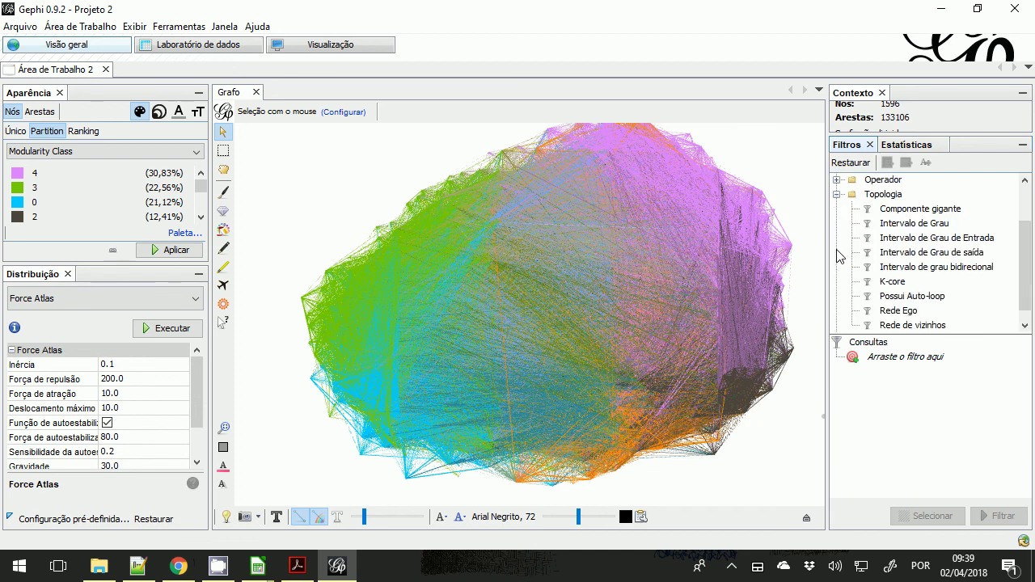
drag(909, 231, 890, 372)
drag(841, 458, 931, 456)
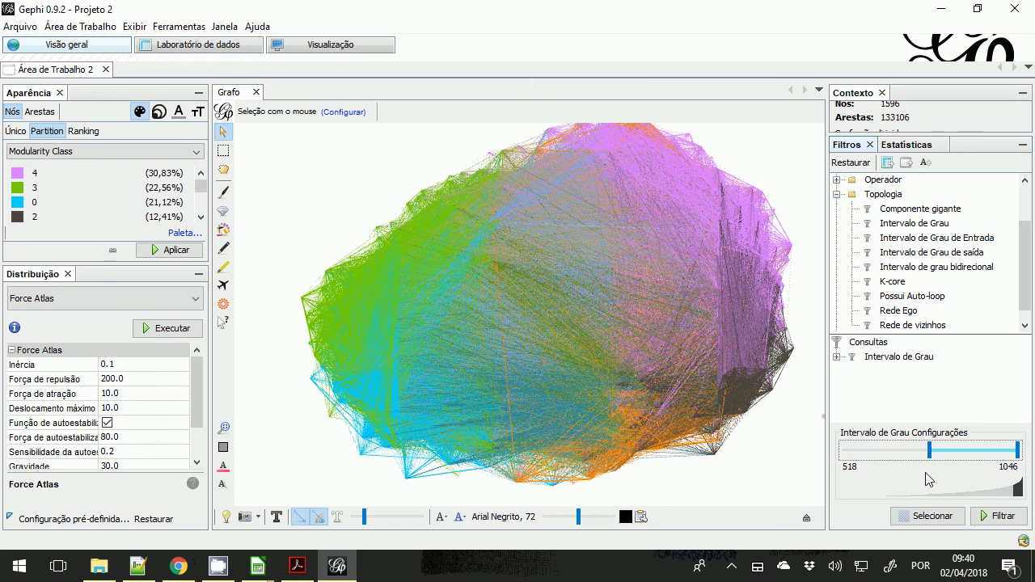
click(937, 511)
drag(929, 454, 926, 458)
click(997, 517)
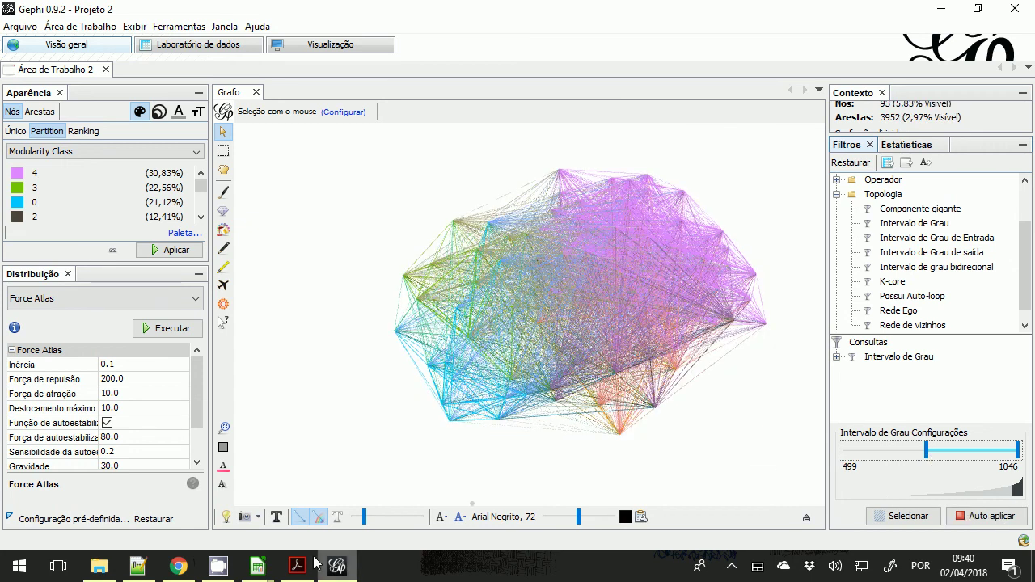
Step: Show the node labels and raise the Intervalo de Grau filter's minimum degree to 600, examining the remaining diseases up close
click(276, 517)
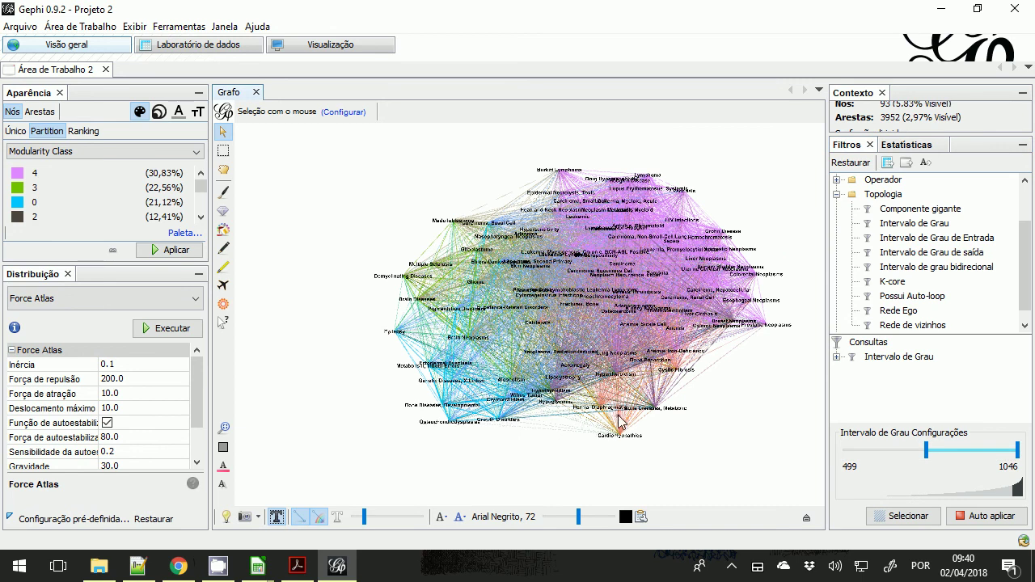
drag(928, 455, 943, 459)
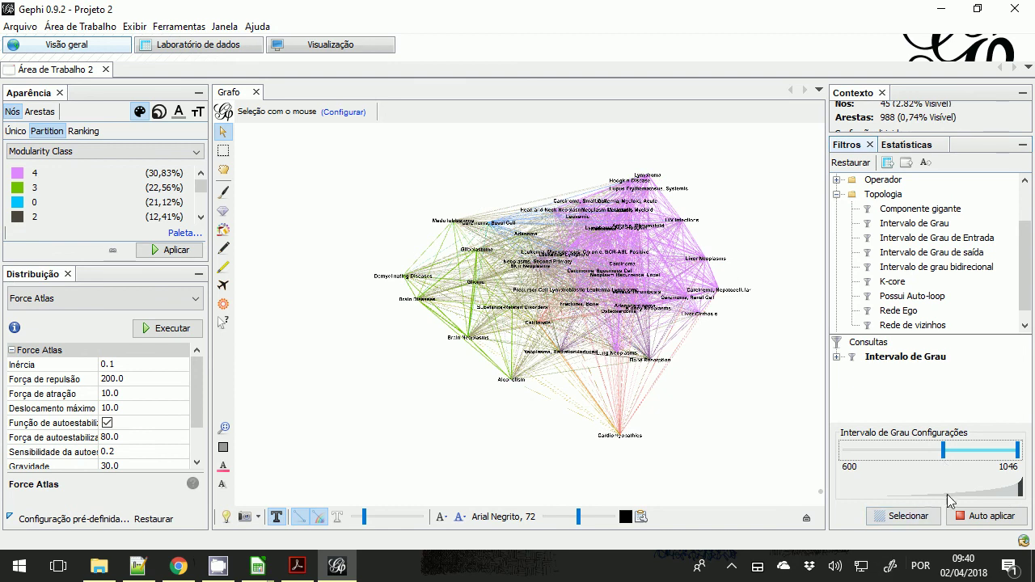
scroll(448, 469, up, 2)
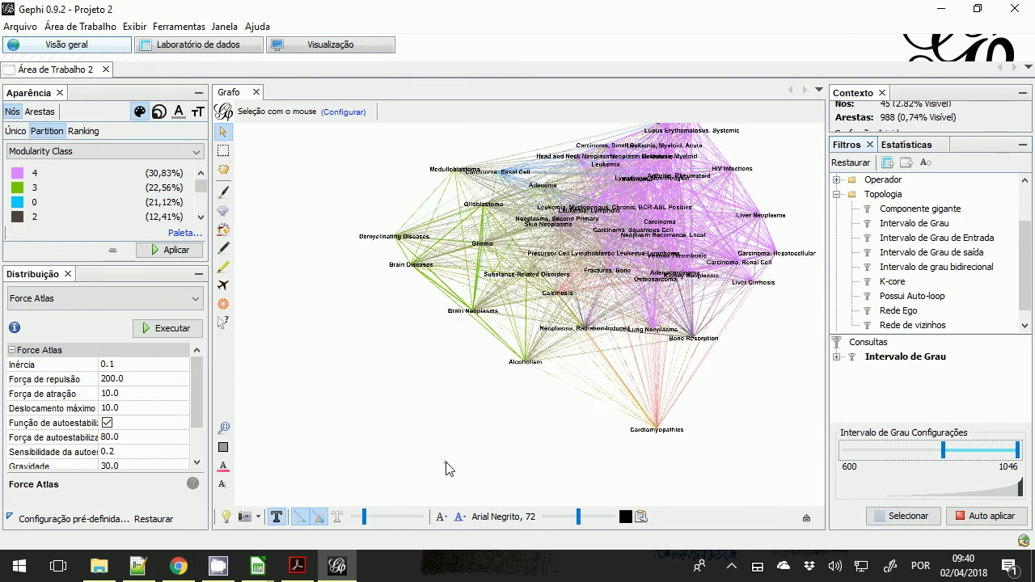
scroll(447, 467, up, 1)
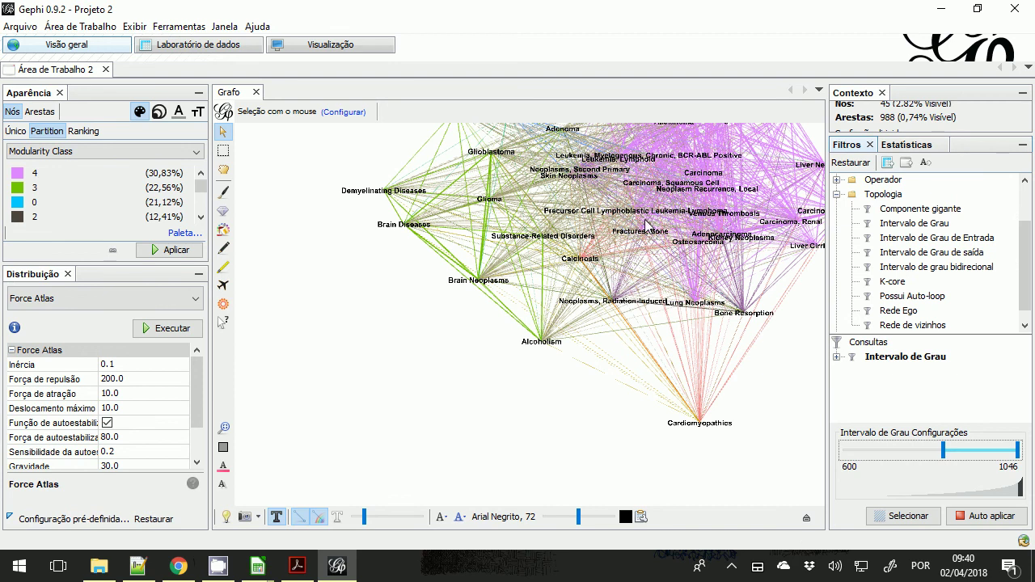
drag(647, 149, 651, 240)
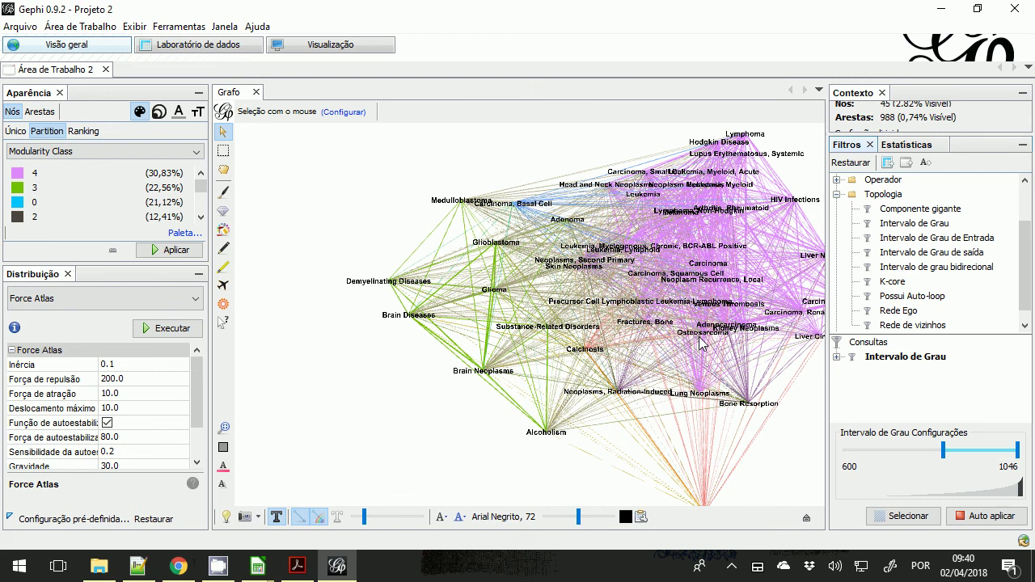
Step: Switch to the human-disease-network PDF in Adobe Acrobat Reader and examine the enlarged inset with the numbered disease clusters
click(297, 566)
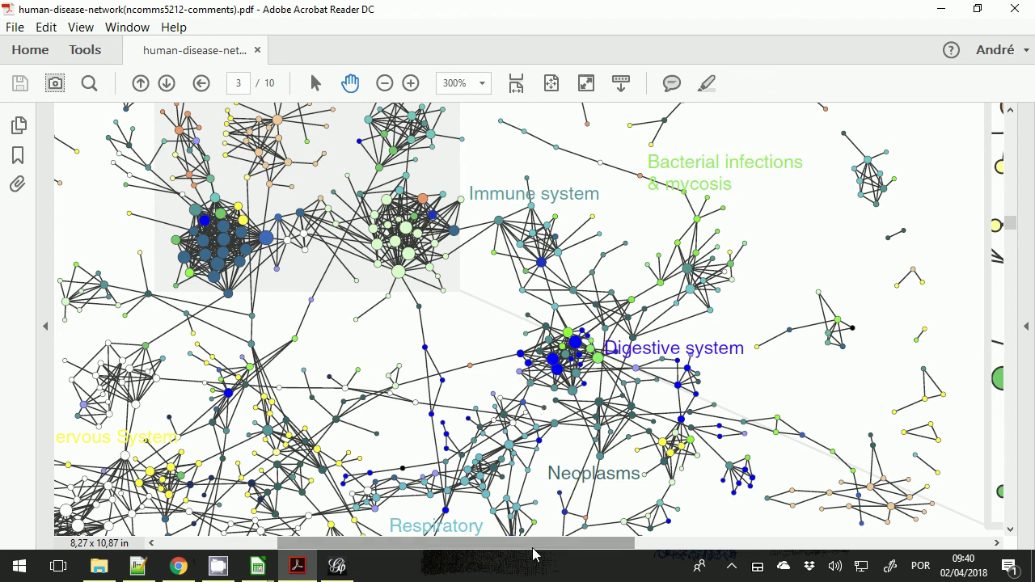
drag(532, 543, 739, 558)
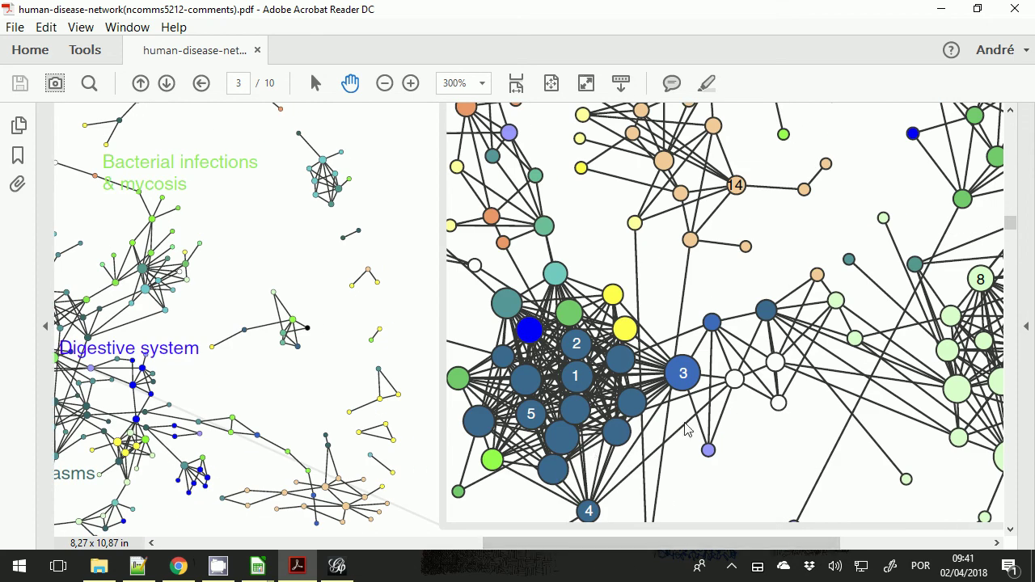
drag(632, 553, 706, 553)
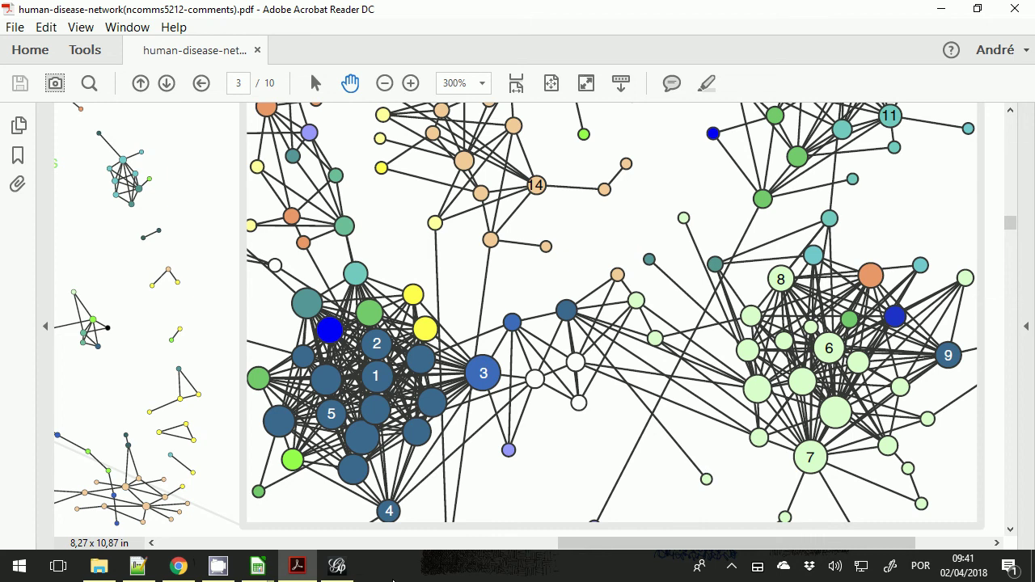
click(297, 566)
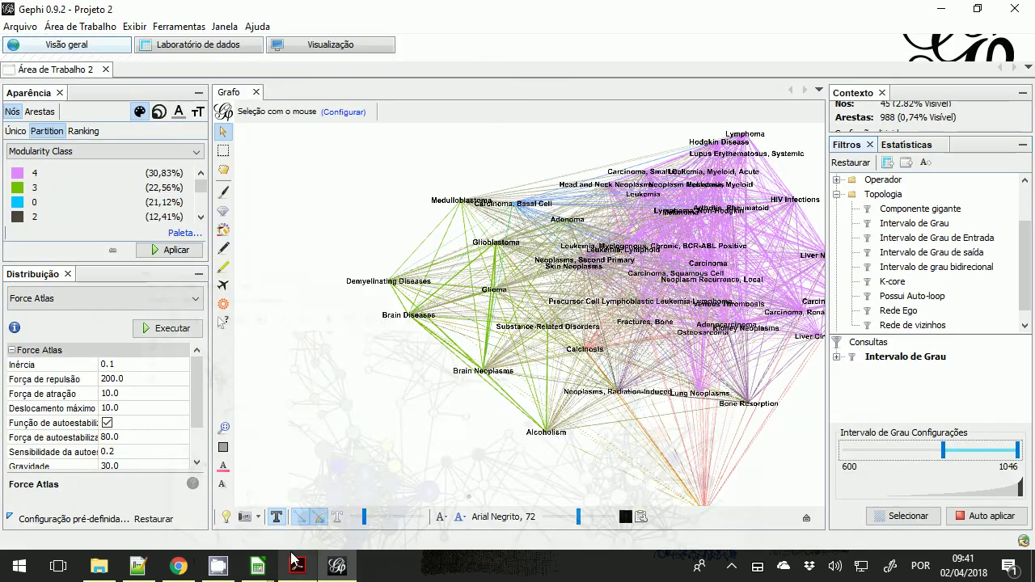
click(297, 566)
Step: Compare the numbered nodes in the enlarged clusters with the disease category legend beneath the figure
scroll(372, 424, down, 5)
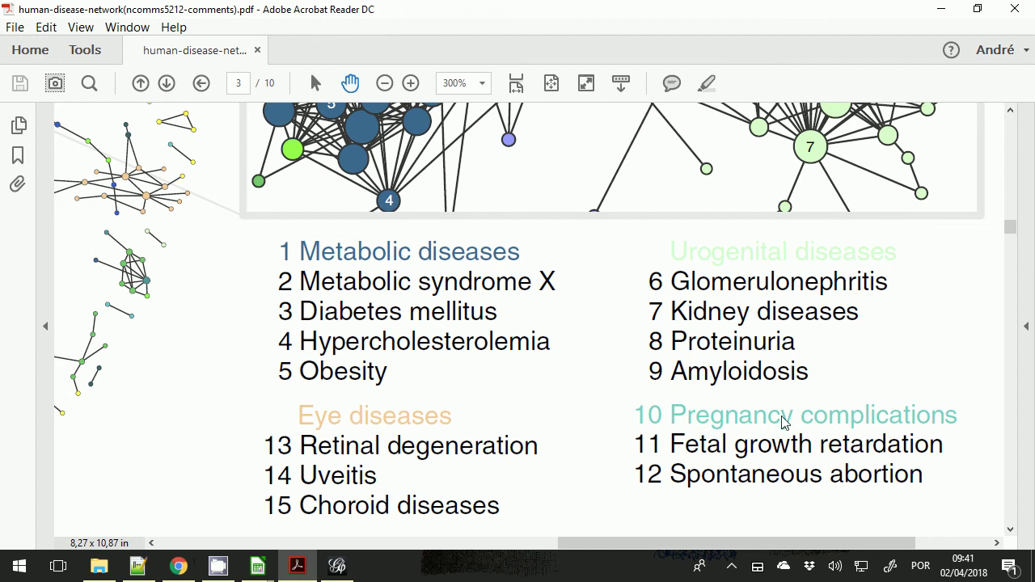
scroll(783, 420, up, 5)
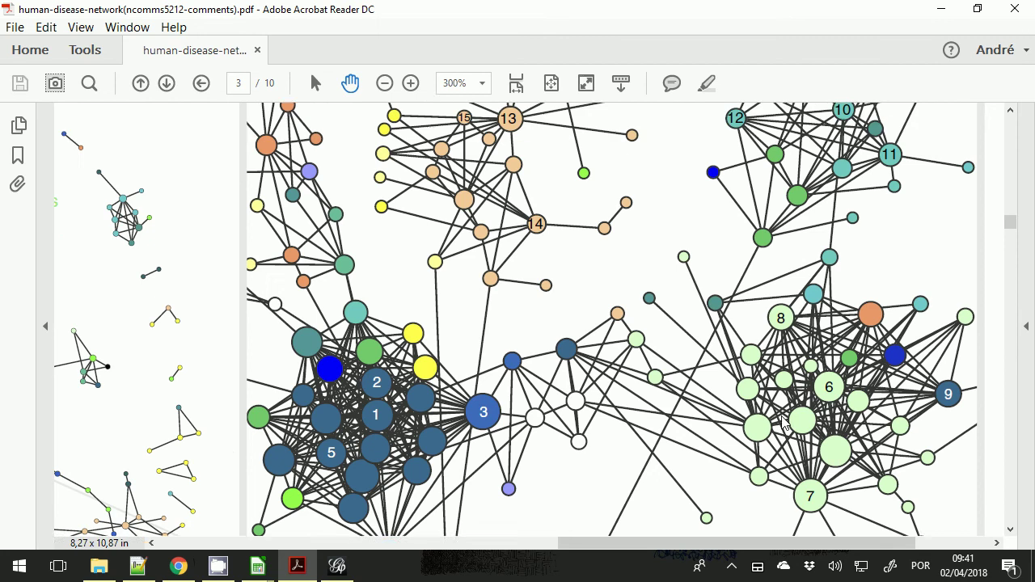
scroll(785, 426, up, 1)
scroll(783, 420, down, 2)
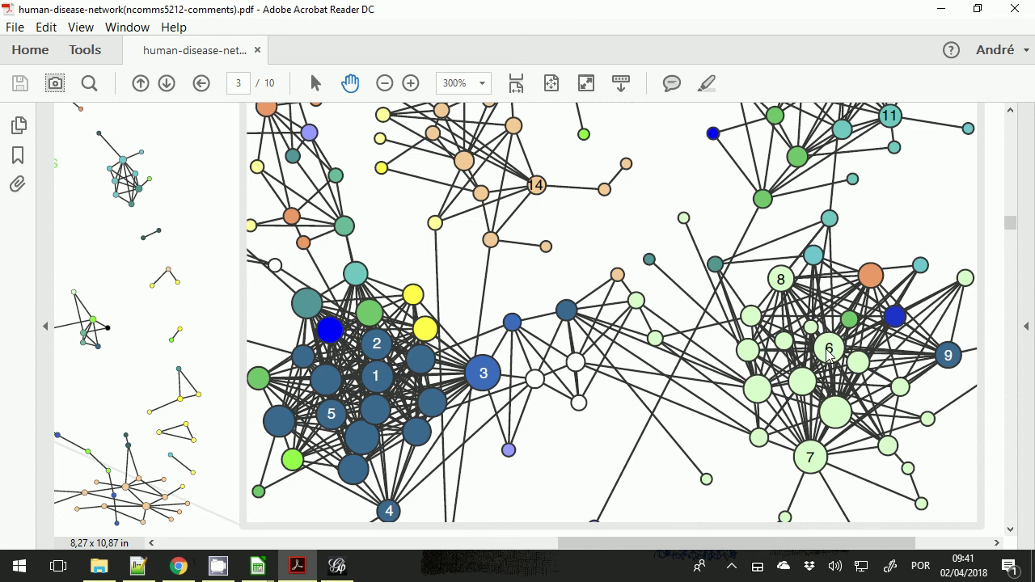
scroll(827, 349, down, 5)
scroll(824, 365, down, 2)
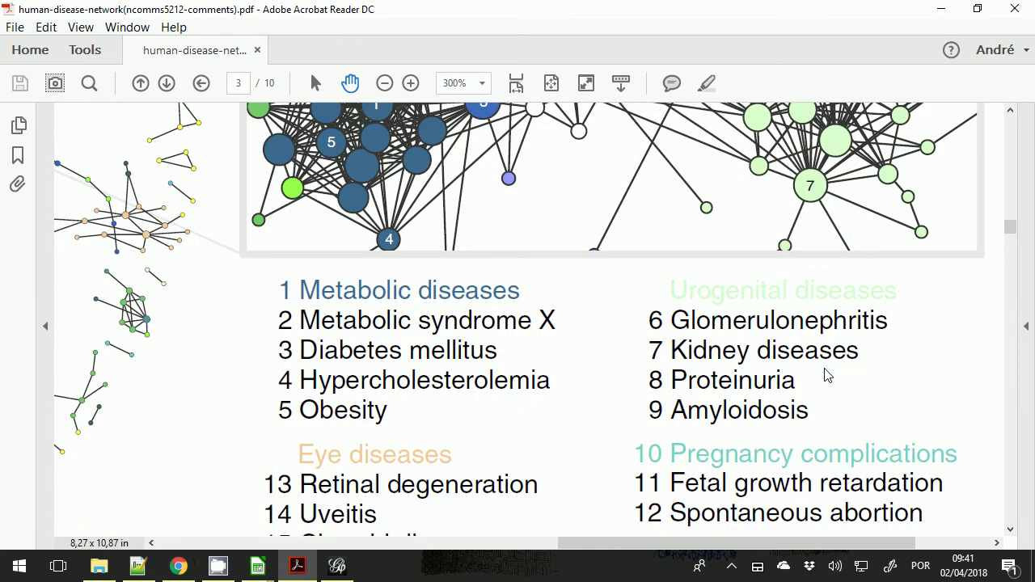
scroll(824, 376, up, 10)
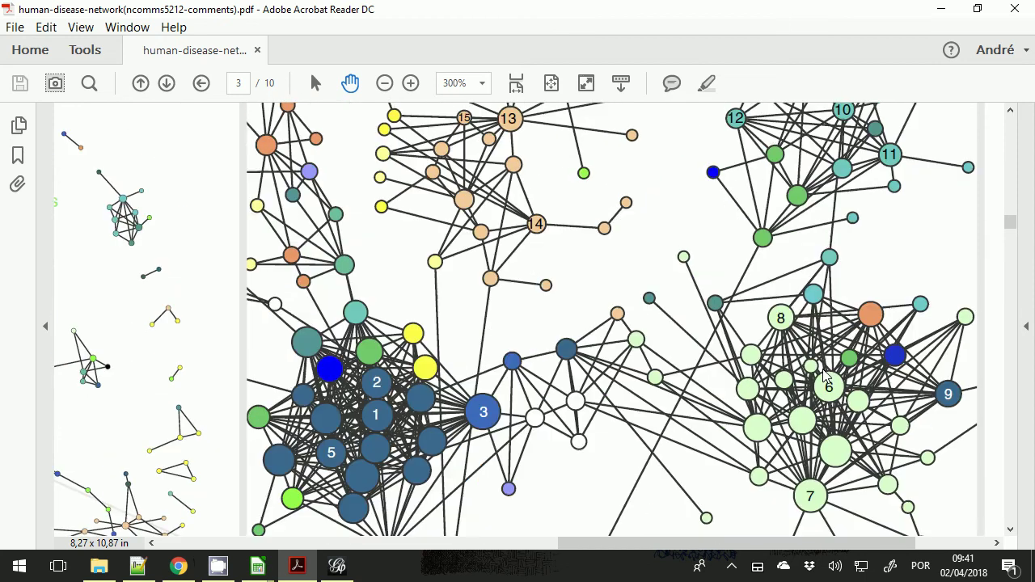
Step: Read the highlighted heart attack symptoms passage on page 2 of the paper and return to the filtered disease network in Gephi
scroll(825, 376, up, 2)
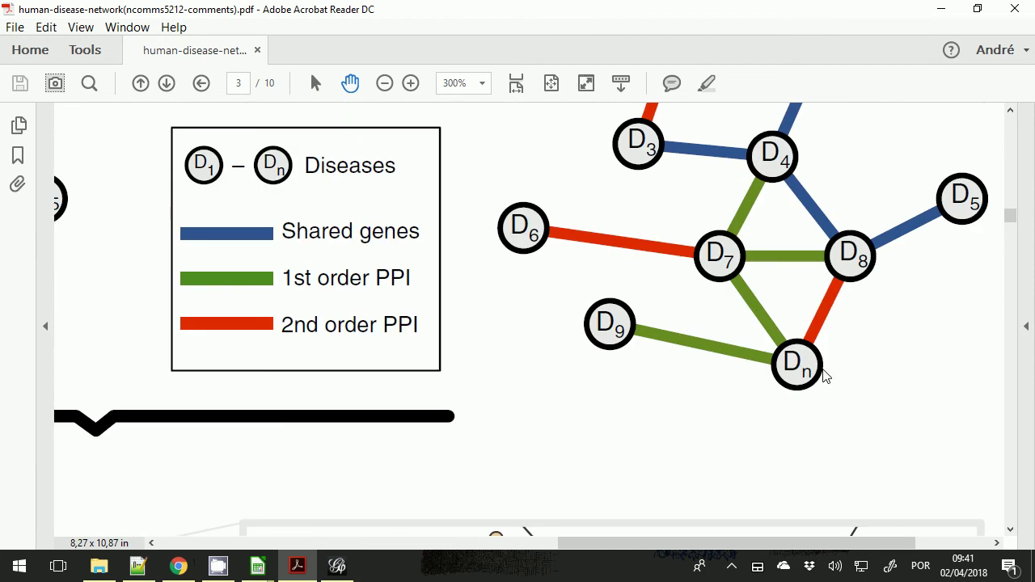
scroll(824, 376, down, 4)
scroll(825, 376, up, 6)
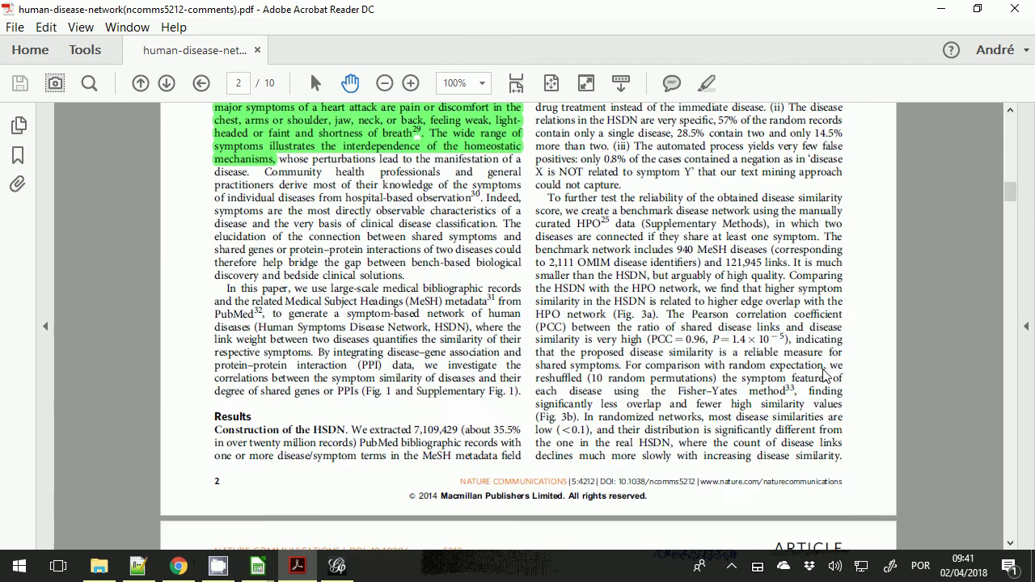
scroll(825, 376, up, 11)
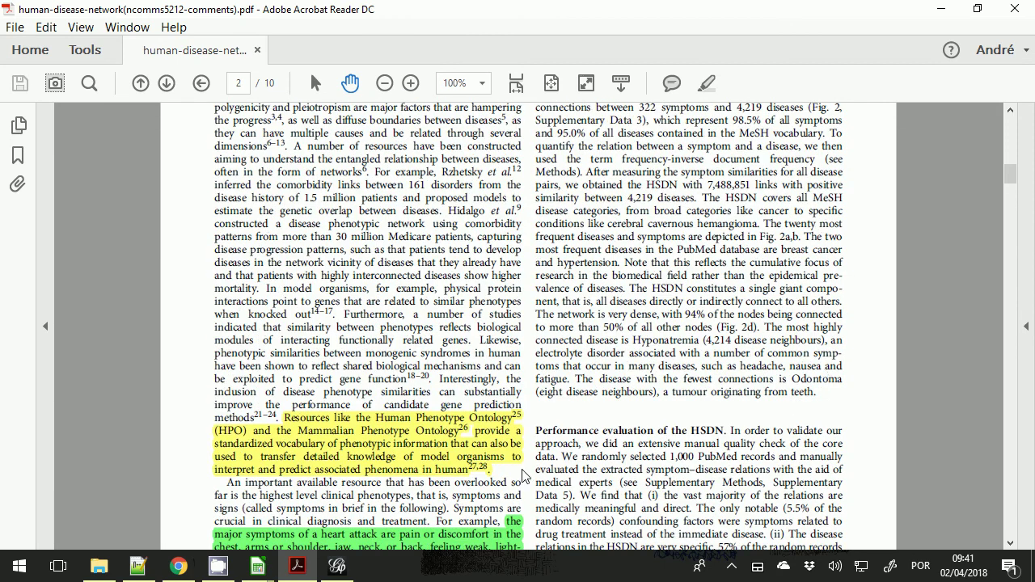
scroll(526, 477, down, 6)
ctrl+scroll(396, 412, up, 4)
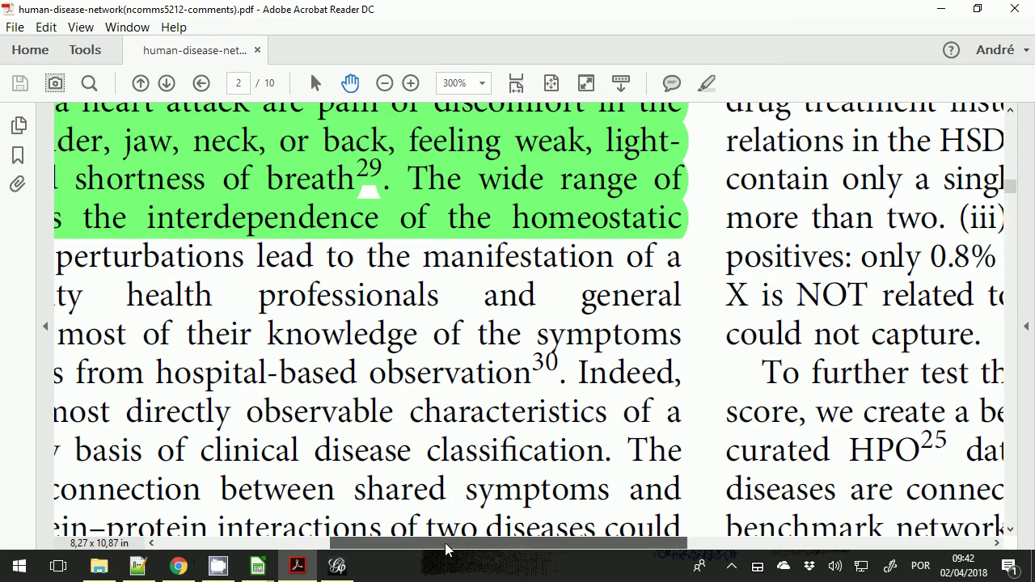
drag(446, 546, 331, 546)
ctrl+scroll(404, 479, down, 1)
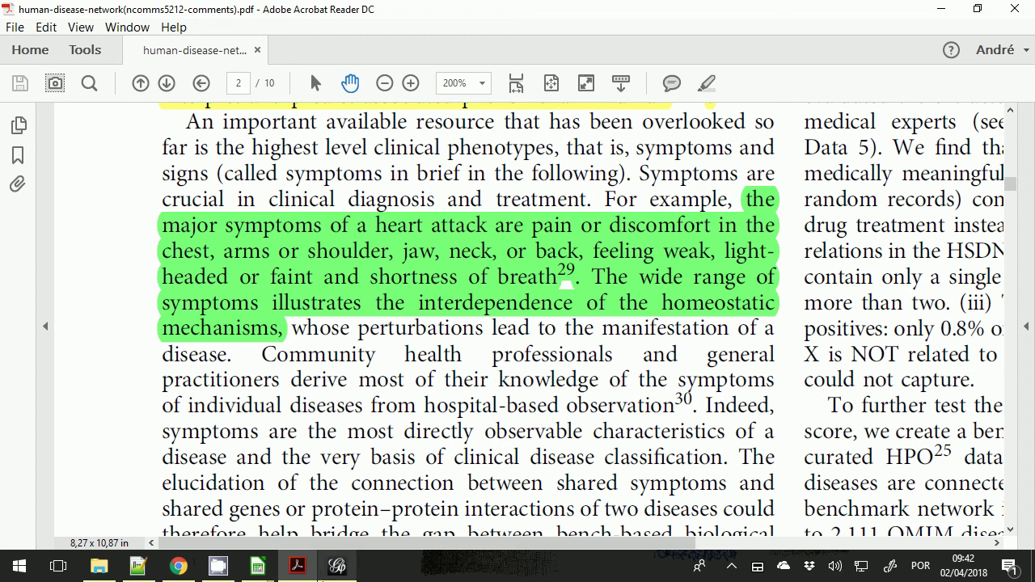
click(333, 570)
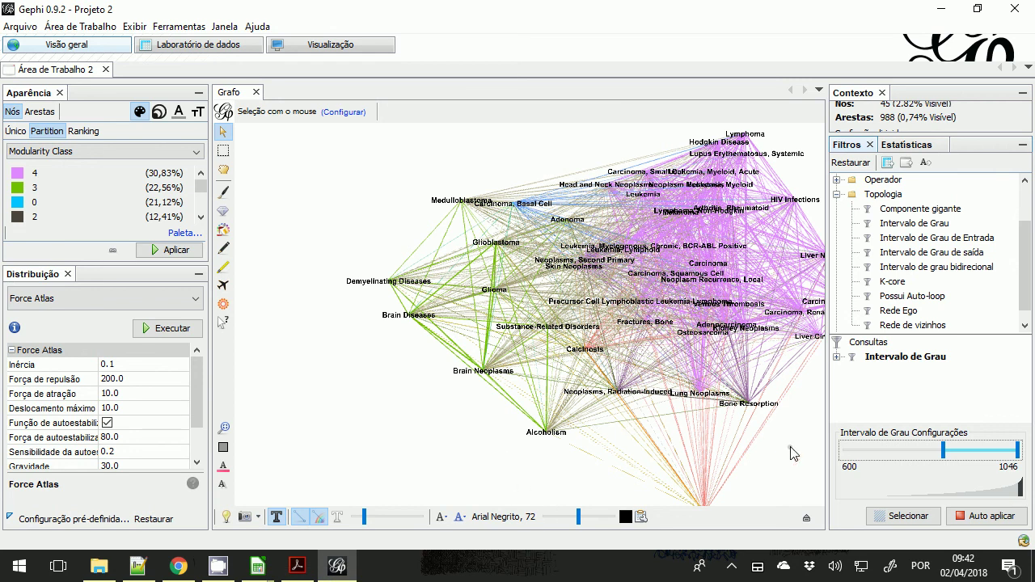
drag(792, 452, 765, 445)
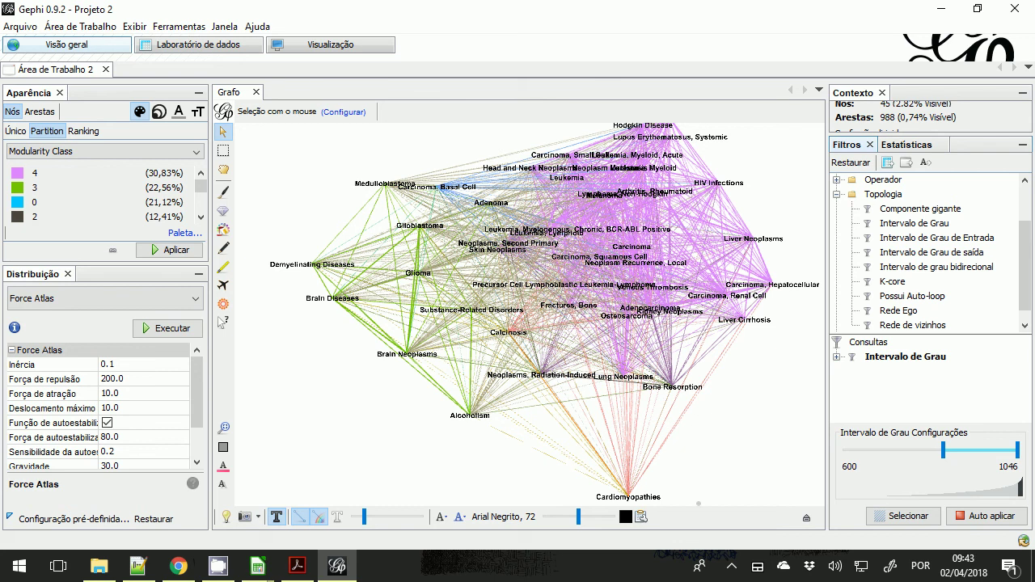
Step: Switch to the aula05-ehealth-scale3-data-tools presentation in Chrome and present it through to the "Human symptoms–disease network" slide
click(178, 565)
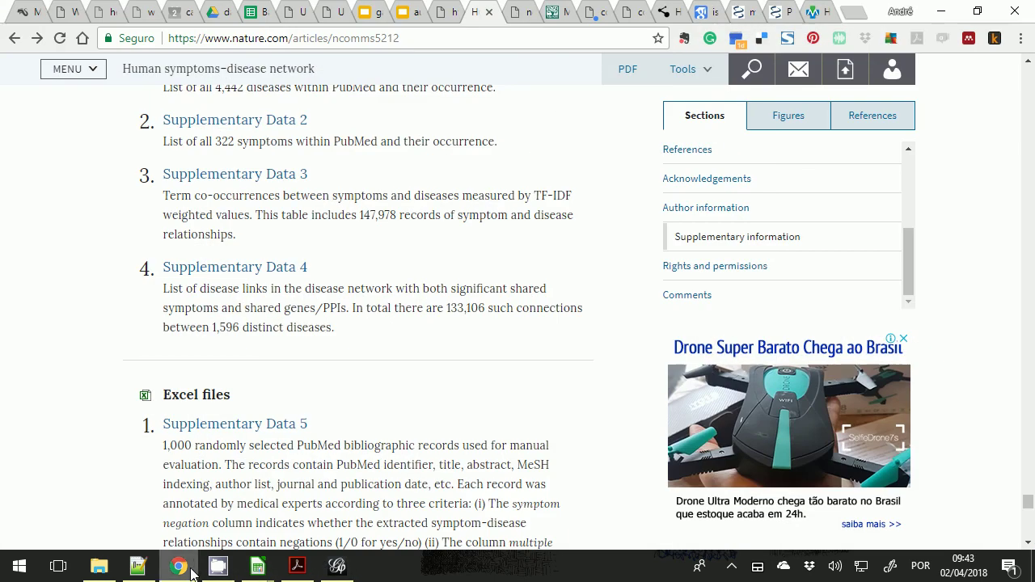
click(408, 11)
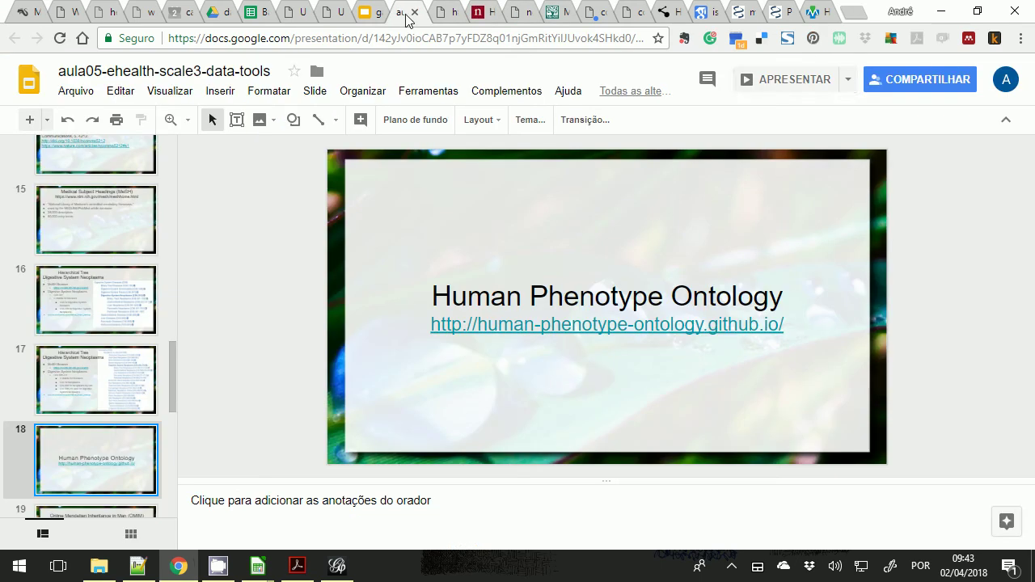
click(797, 80)
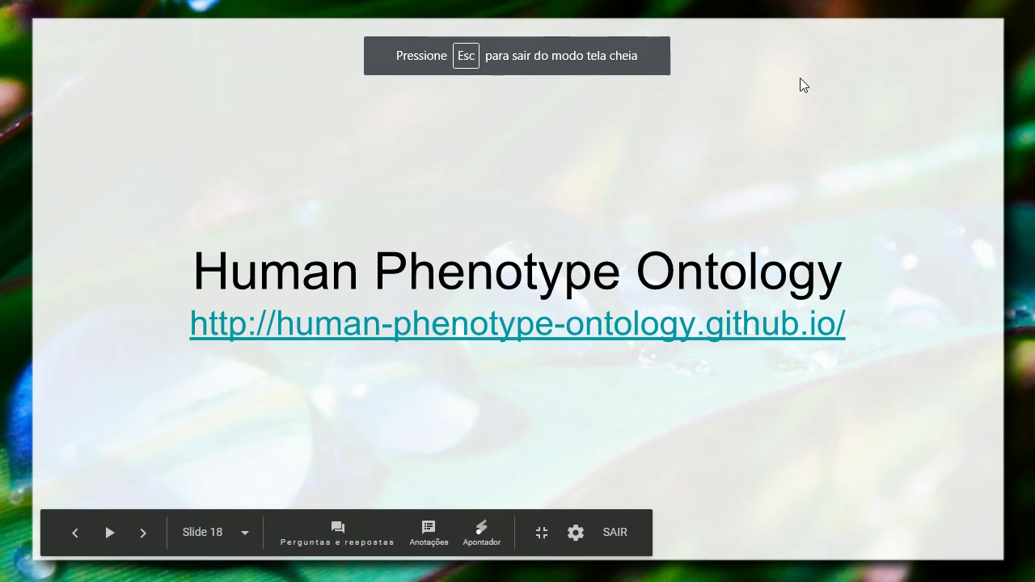
click(800, 79)
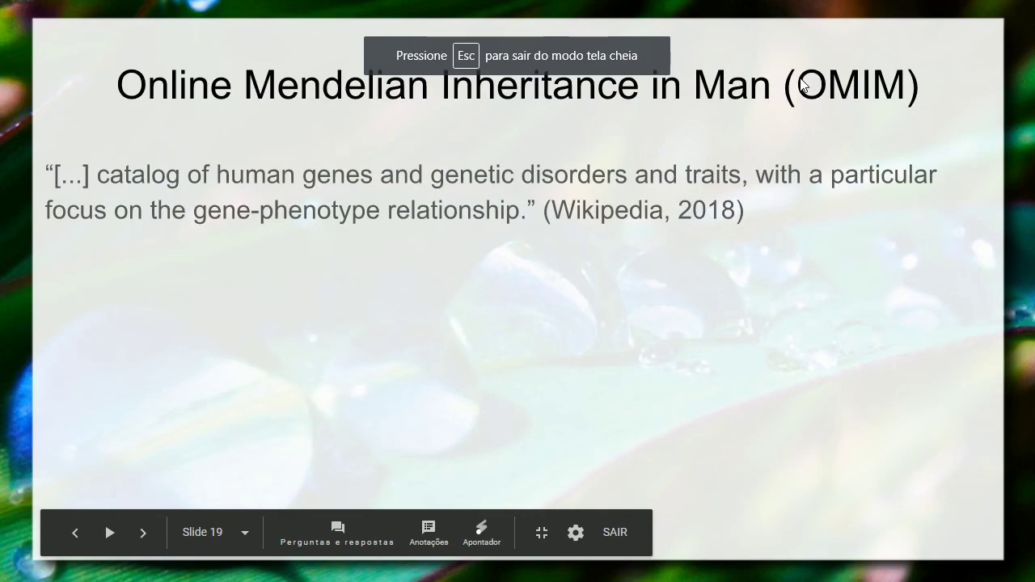
click(802, 84)
click(802, 84)
click(801, 84)
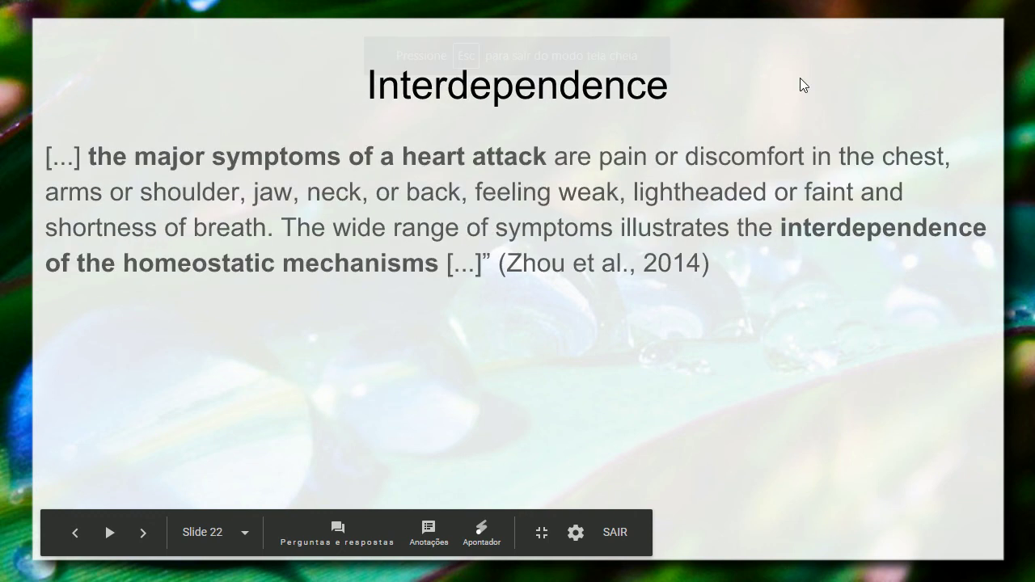
key(Left)
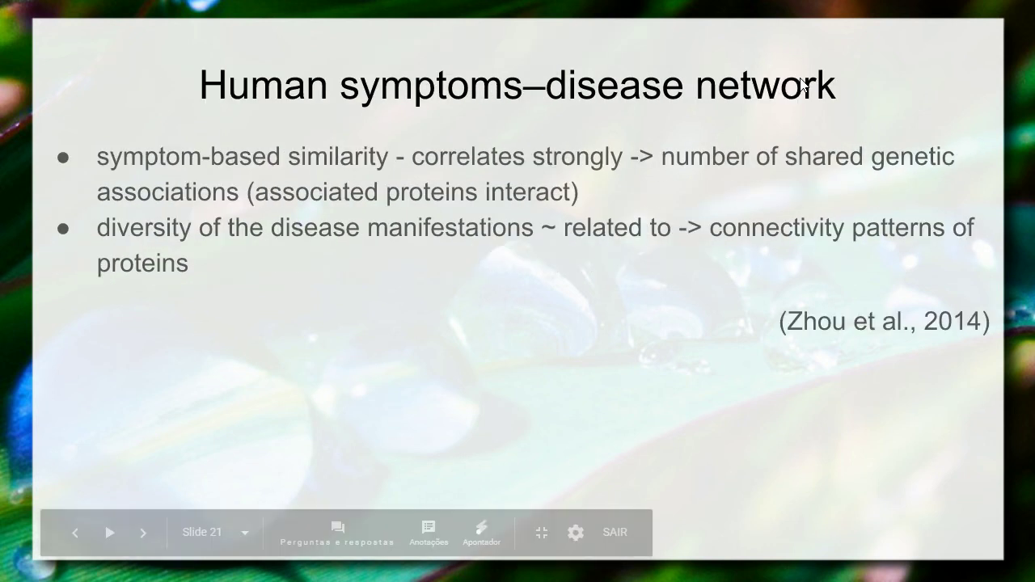
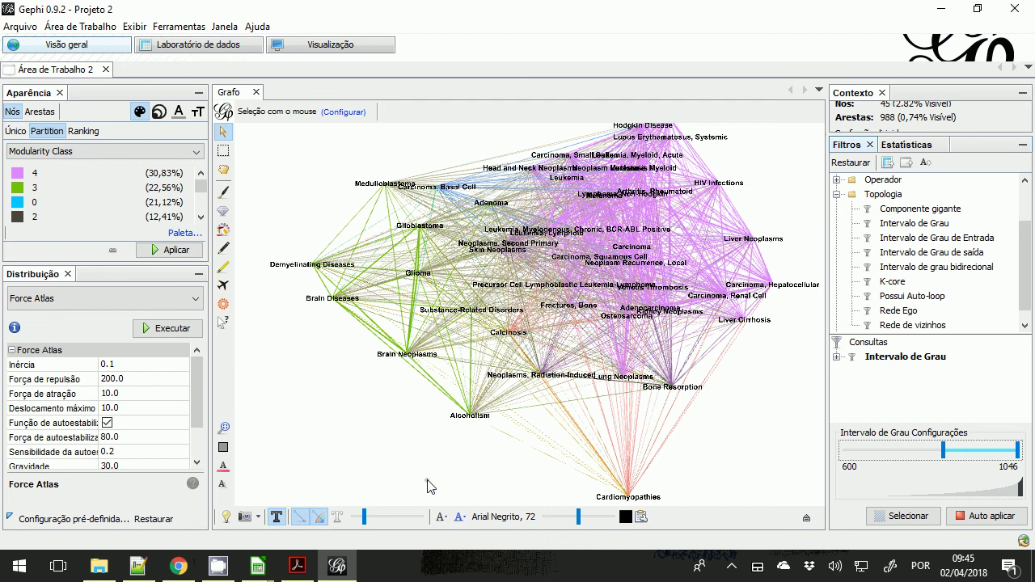
Step: Look over the available network statistics in Gephi and remove the Intervalo de Grau filter from the queries to restore the full network
click(904, 151)
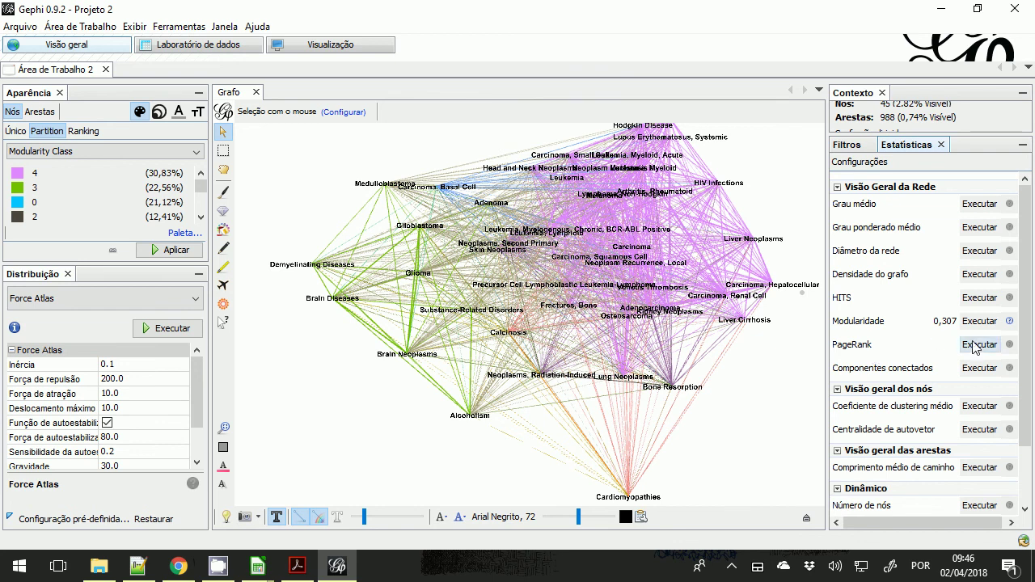
scroll(1033, 418, down, 3)
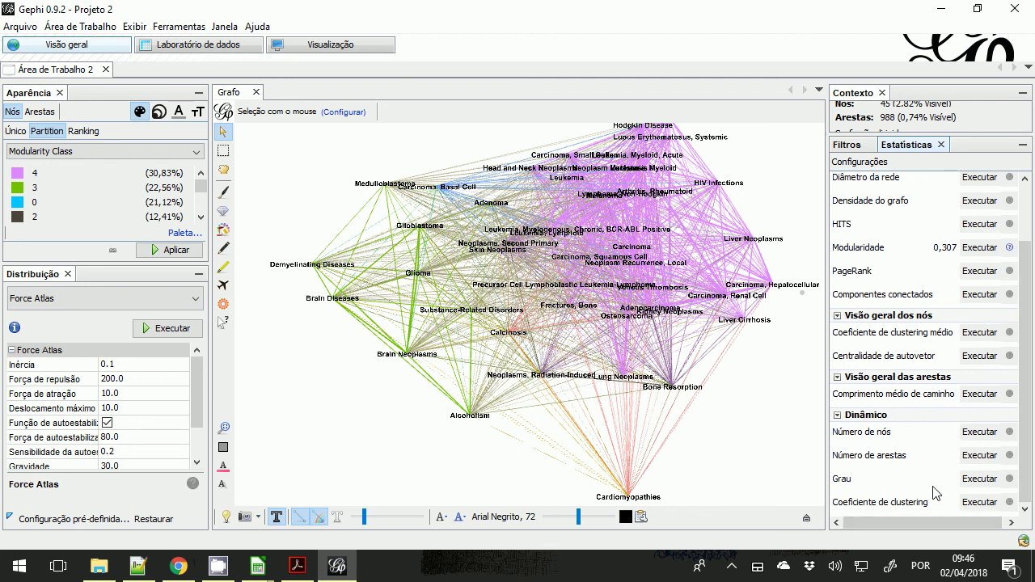
click(862, 145)
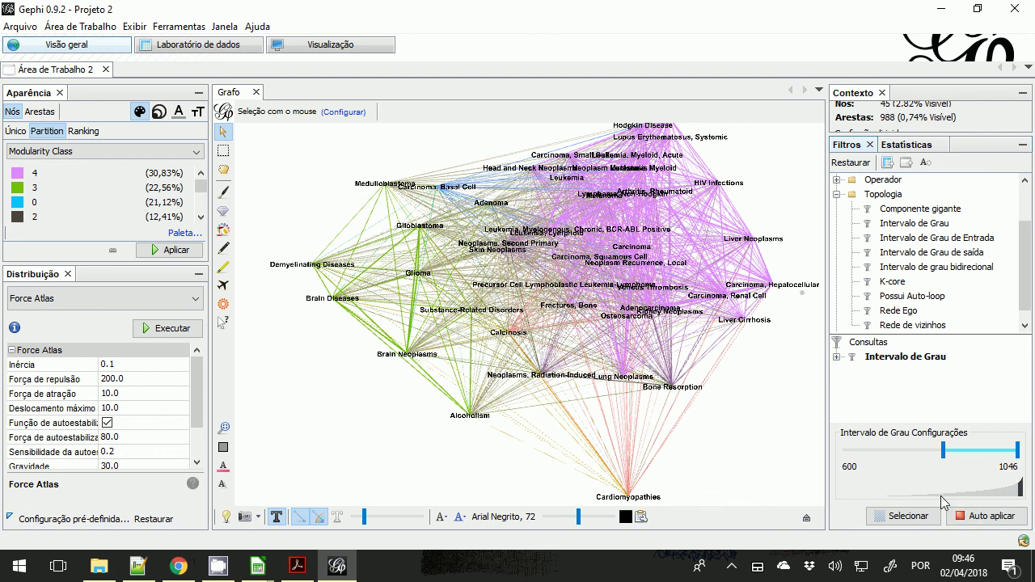
click(838, 356)
click(869, 360)
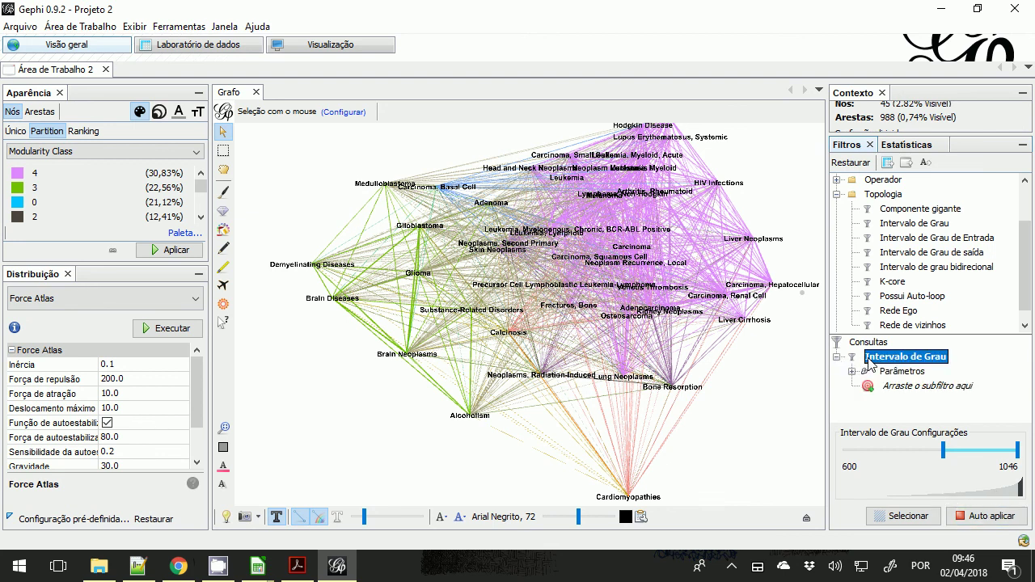
right_click(869, 359)
click(908, 369)
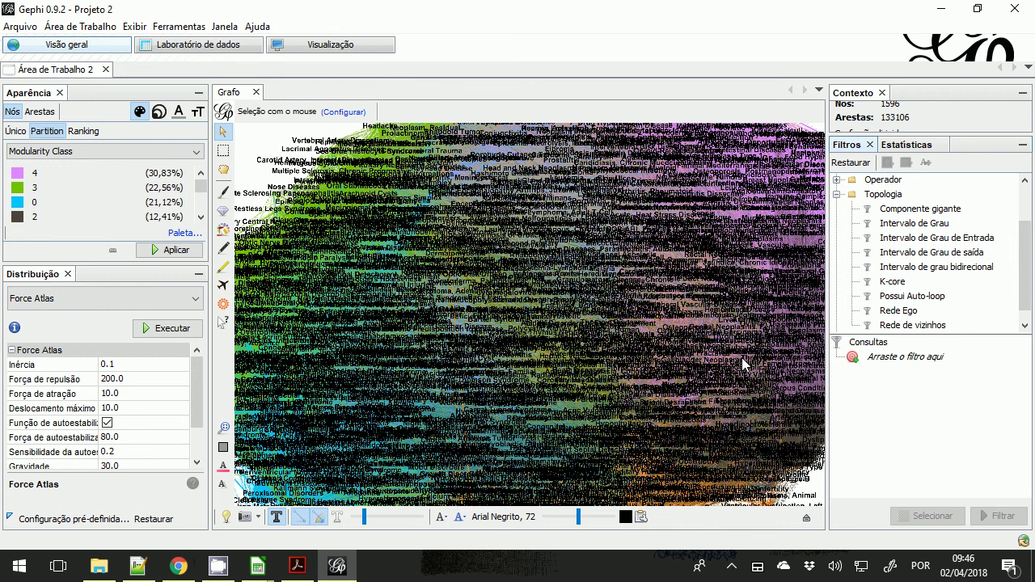
scroll(741, 357, down, 5)
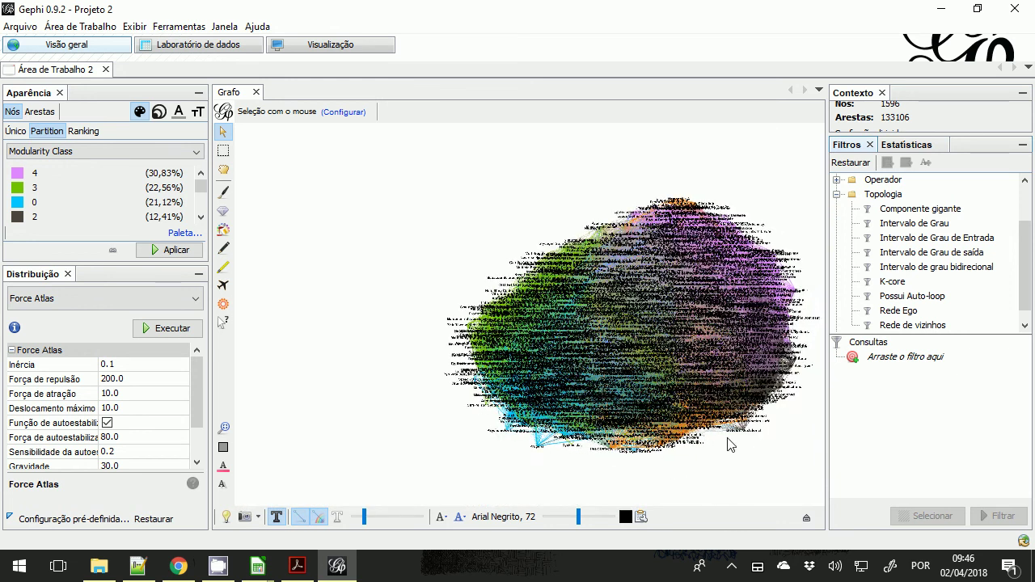
scroll(730, 445, up, 1)
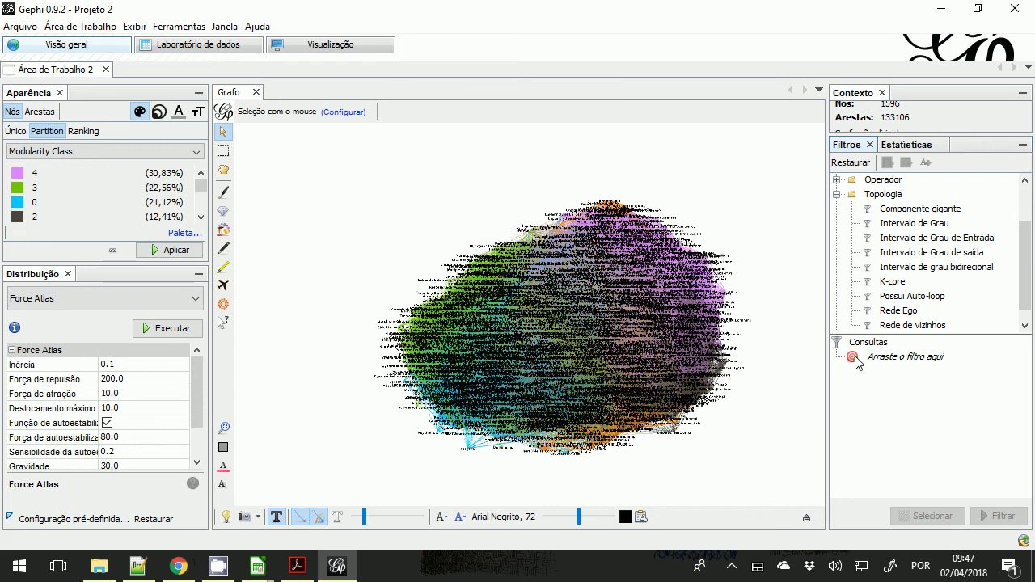
click(836, 194)
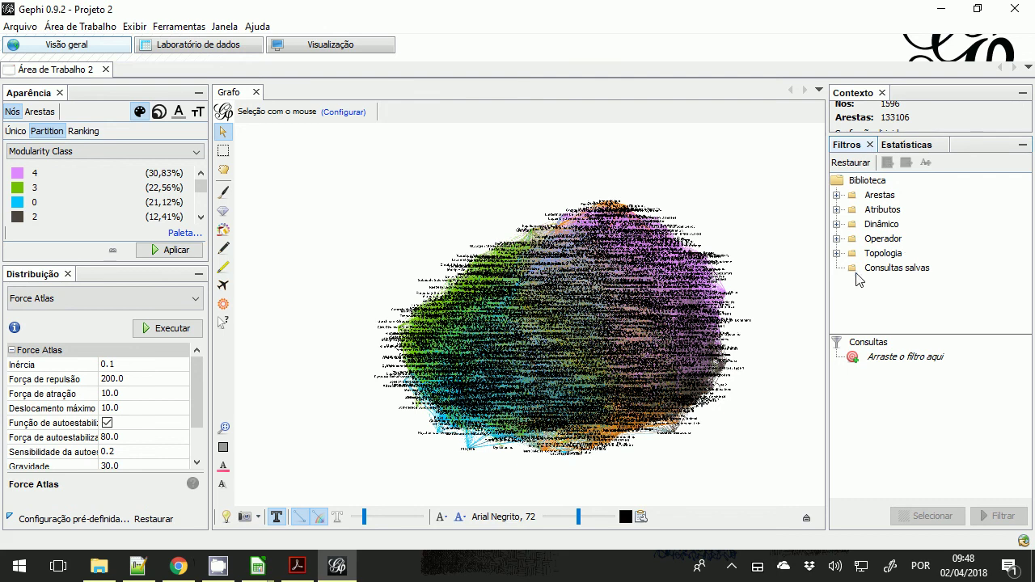
Step: Run the PageRank statistic as undirected with probability 0.85 and epsilon 0.001, and review its distribution report
click(904, 145)
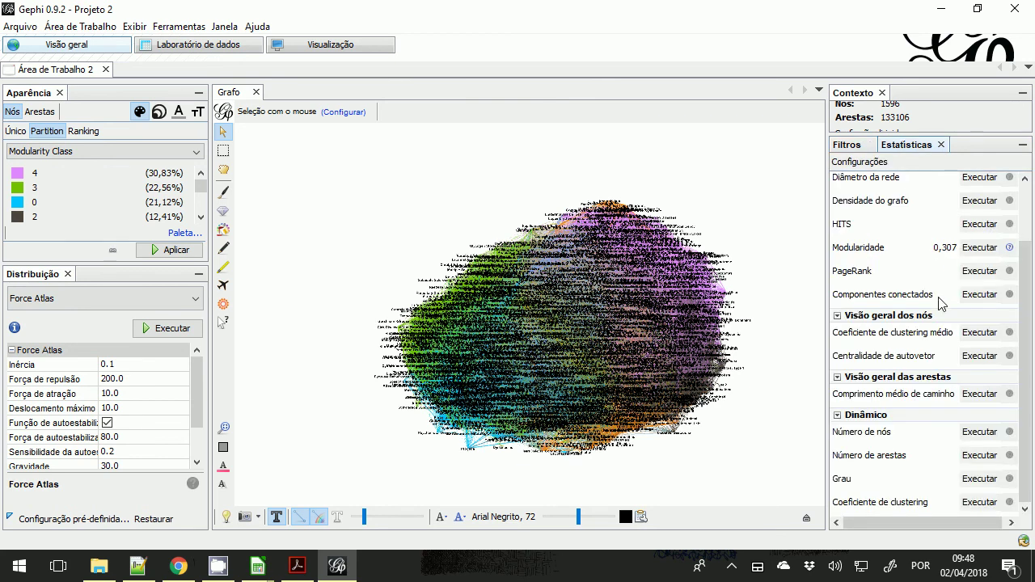
click(973, 273)
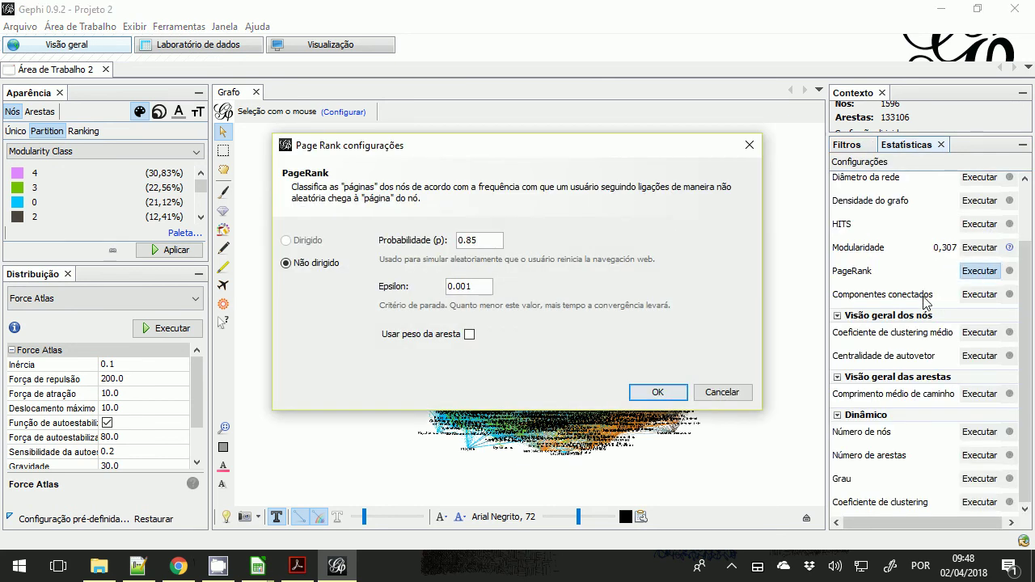
click(669, 394)
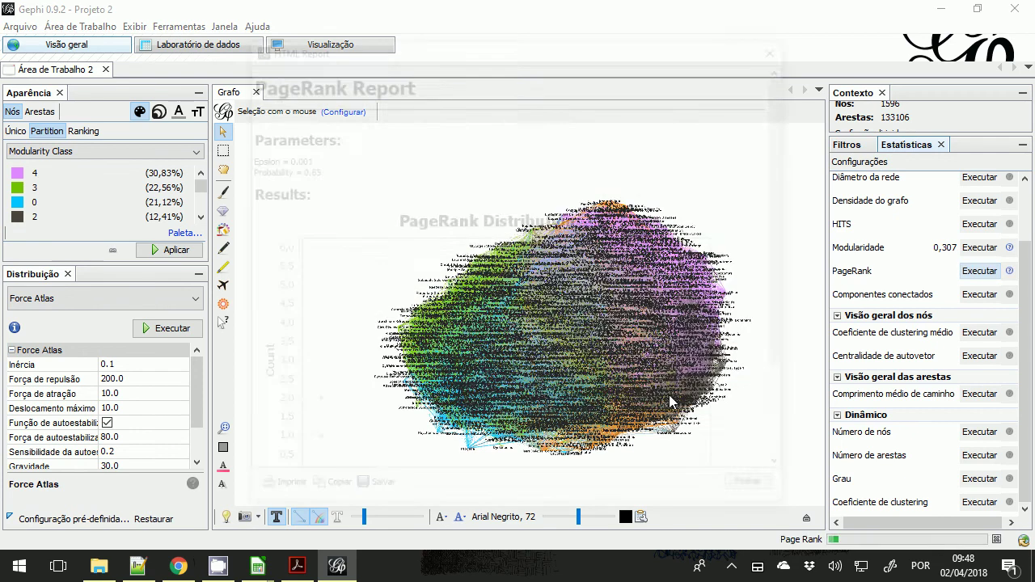
scroll(759, 298, down, 3)
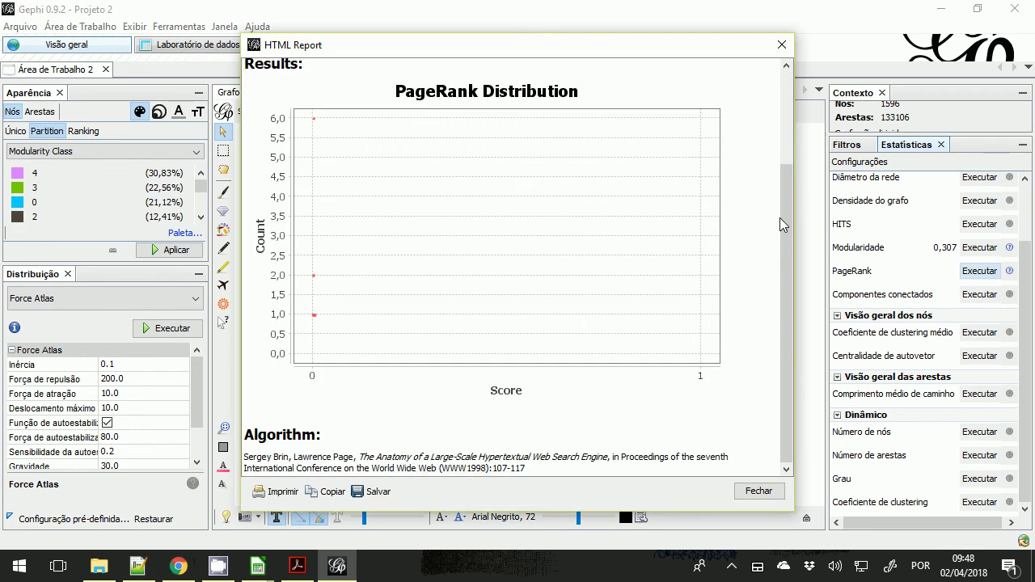
click(781, 46)
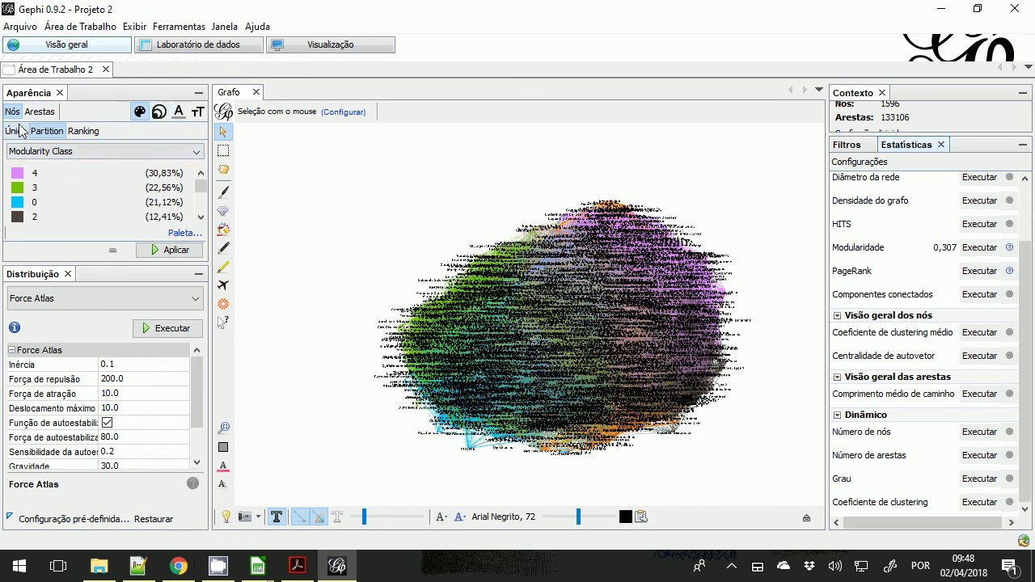
Step: Apply a node size ranking based on PageRank with a minimum size of 1
click(159, 113)
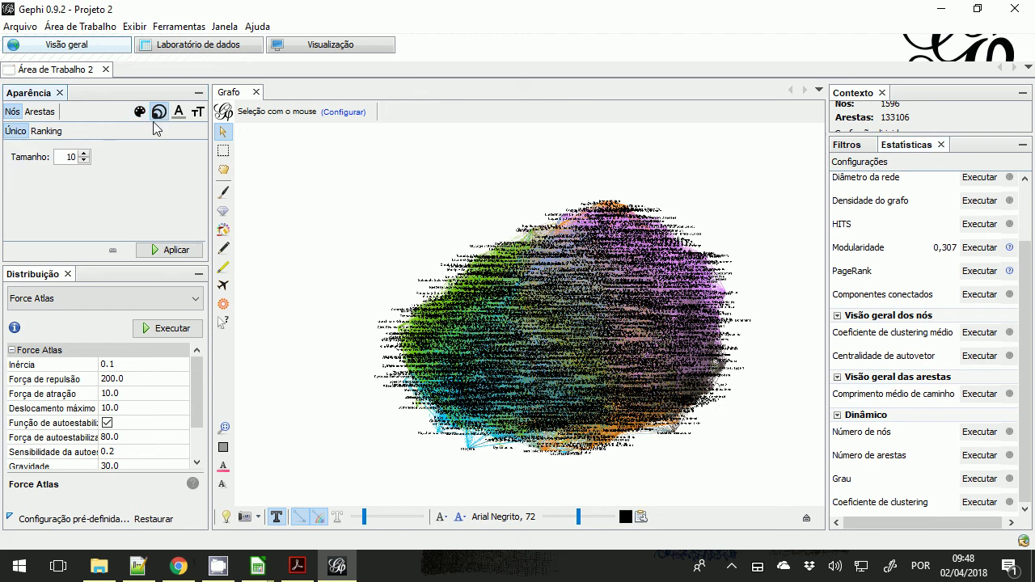
click(47, 132)
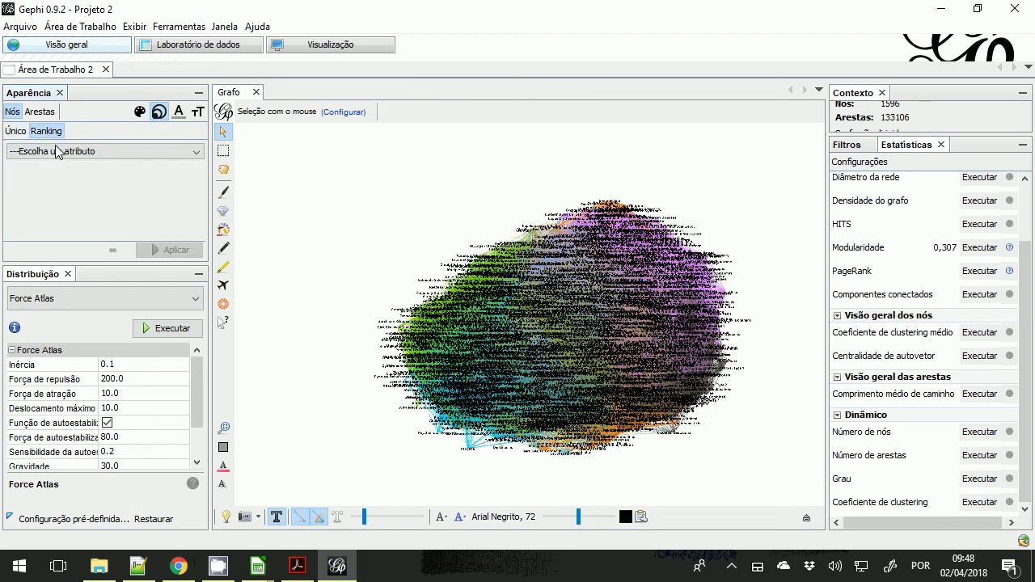
click(60, 152)
click(26, 205)
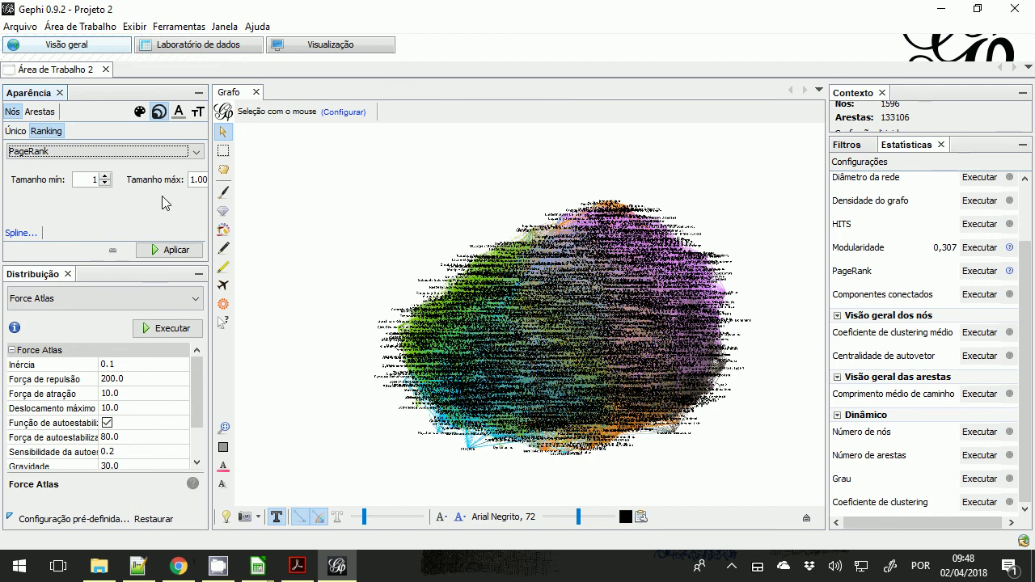
click(201, 184)
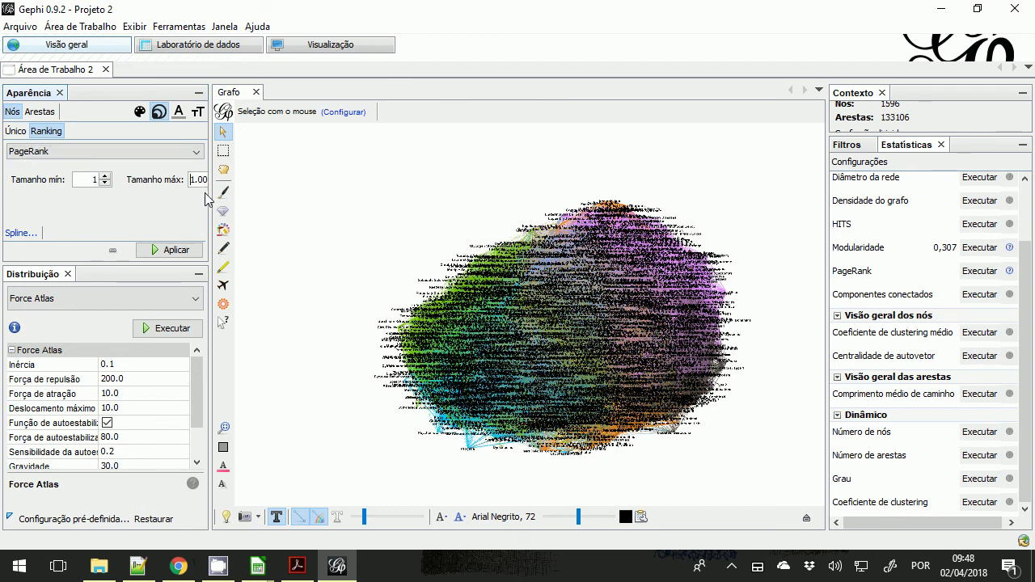
click(172, 250)
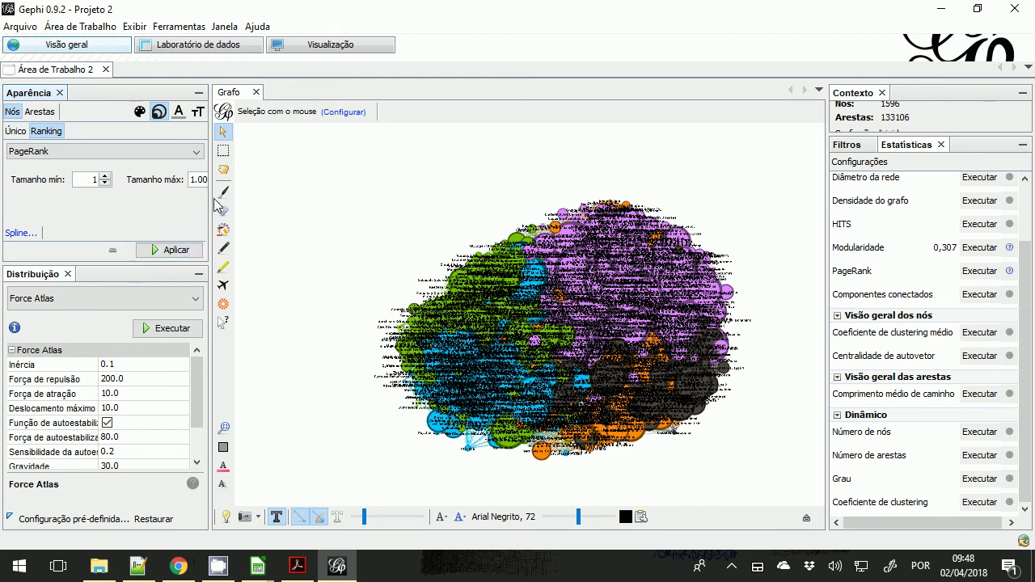
Step: Set the maximum node size of the PageRank ranking to 100 and reapply it, widening the appearance panel to show the whole value
key(shift+Right)
key(shift+Right)
key(shift+Right)
key(shift+Right)
text(10)
drag(212, 223, 234, 220)
click(178, 252)
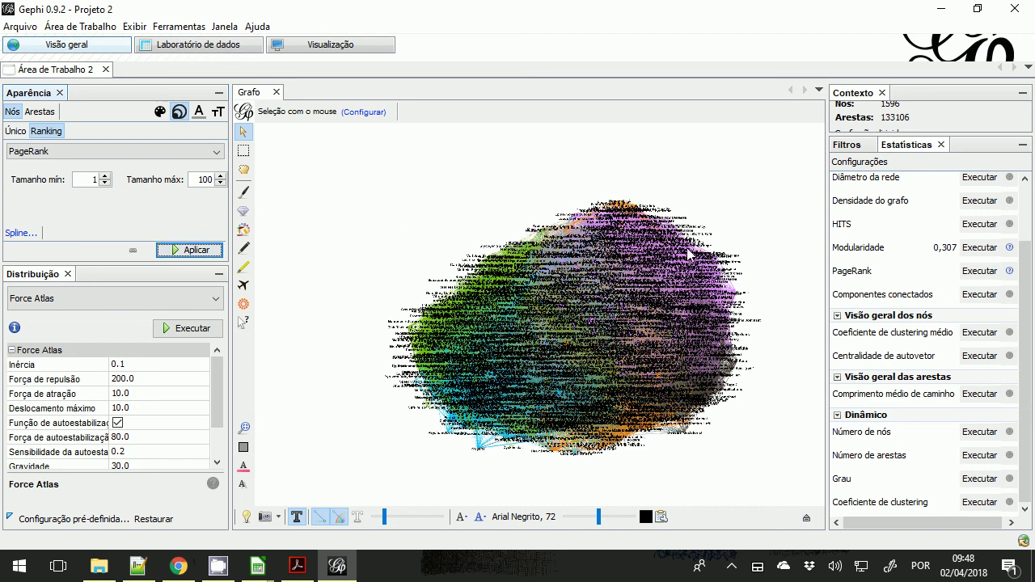
Step: Look through the Topologia and Dinâmico groups of the filter library for a suitable filter
click(849, 148)
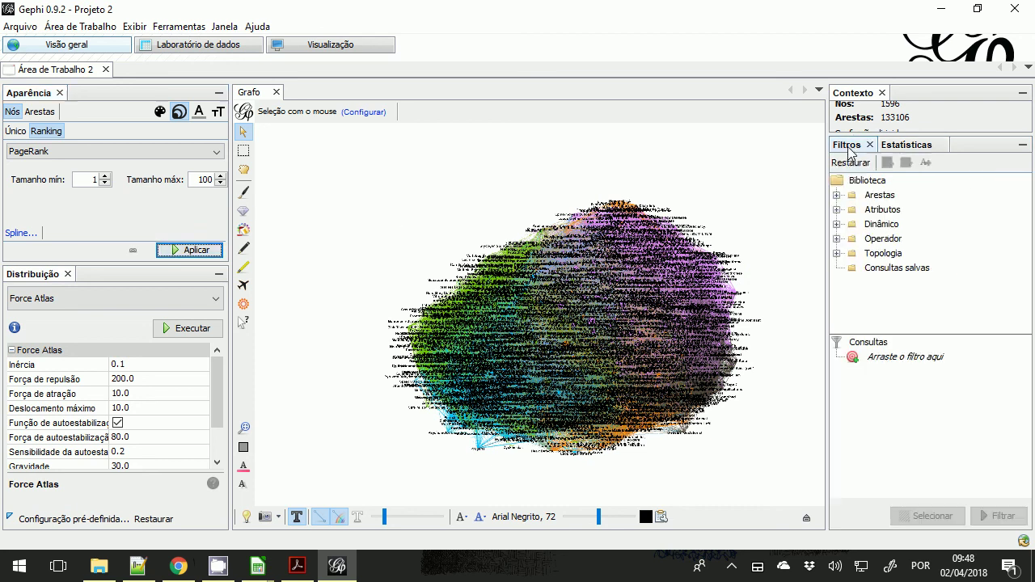
click(836, 253)
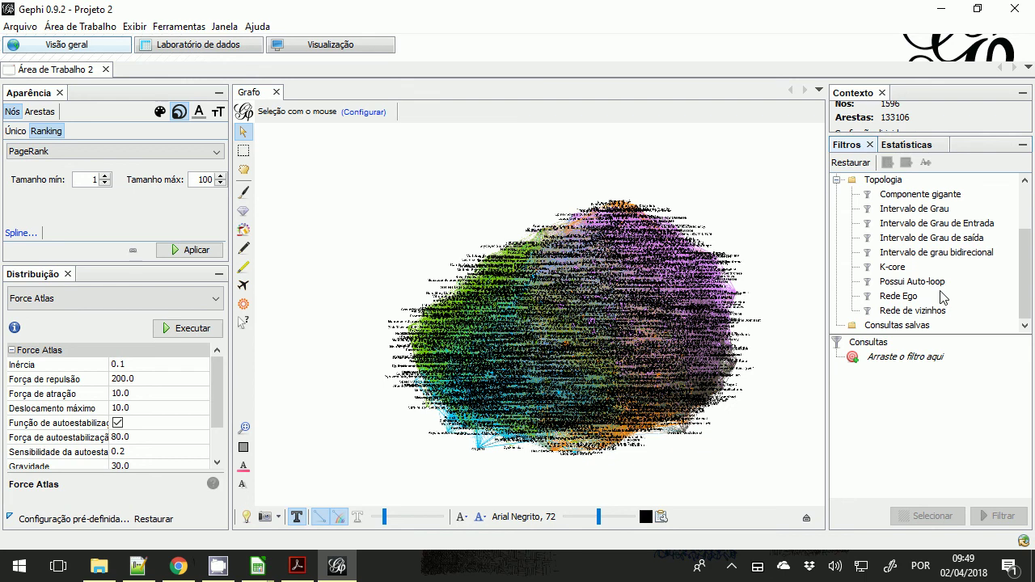
scroll(943, 297, up, 2)
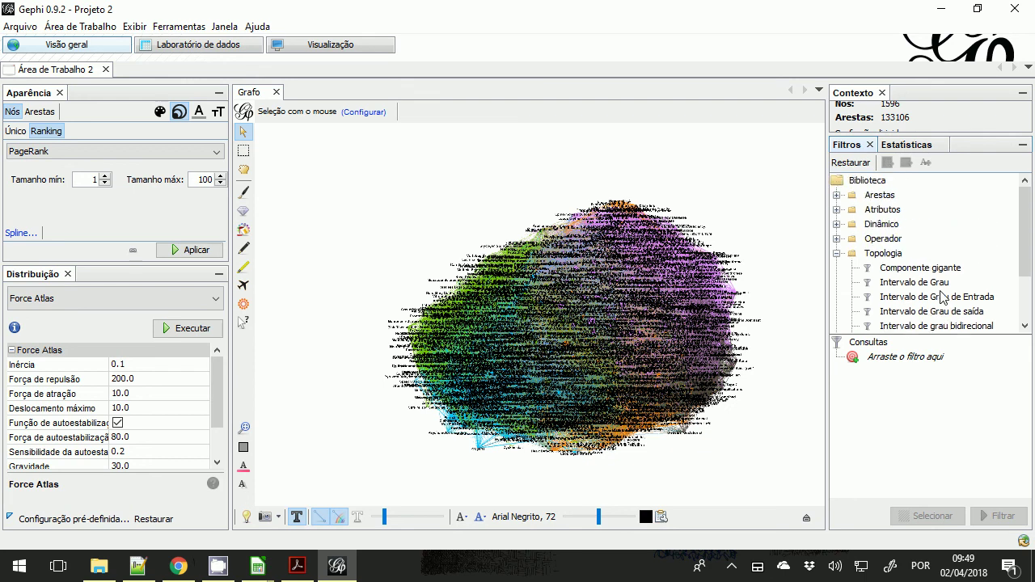
click(836, 253)
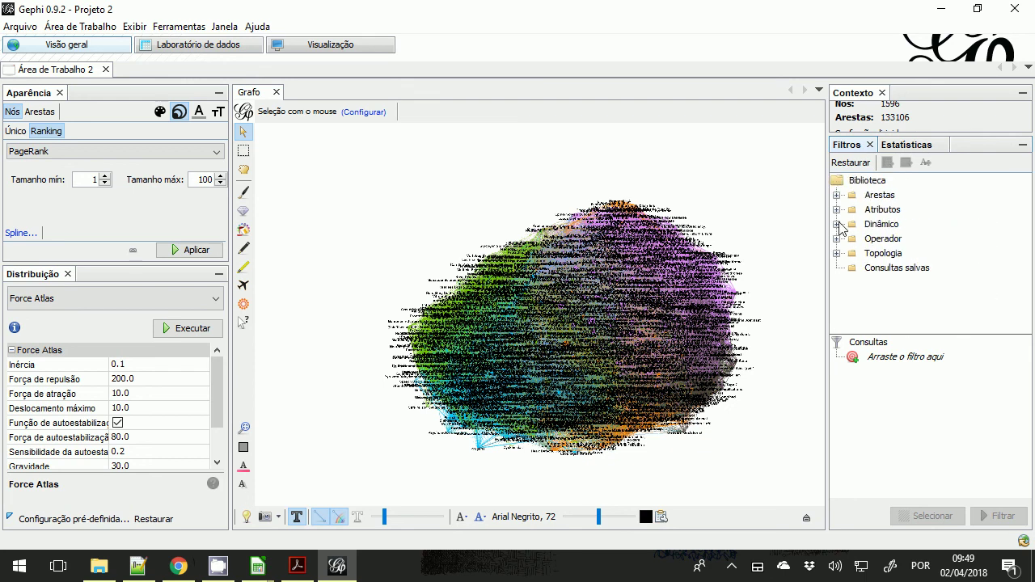
click(837, 224)
click(836, 253)
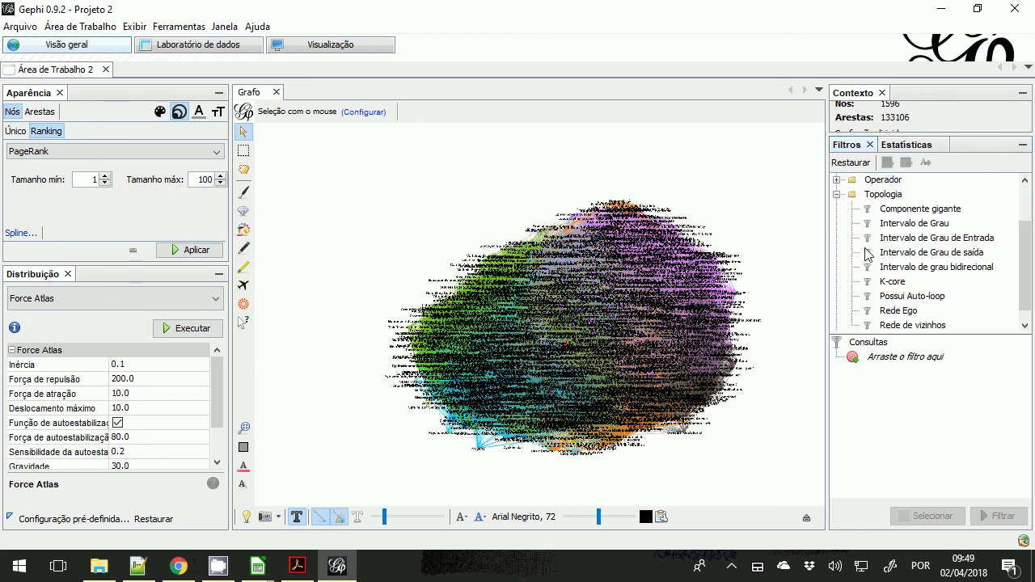
scroll(912, 251, down, 1)
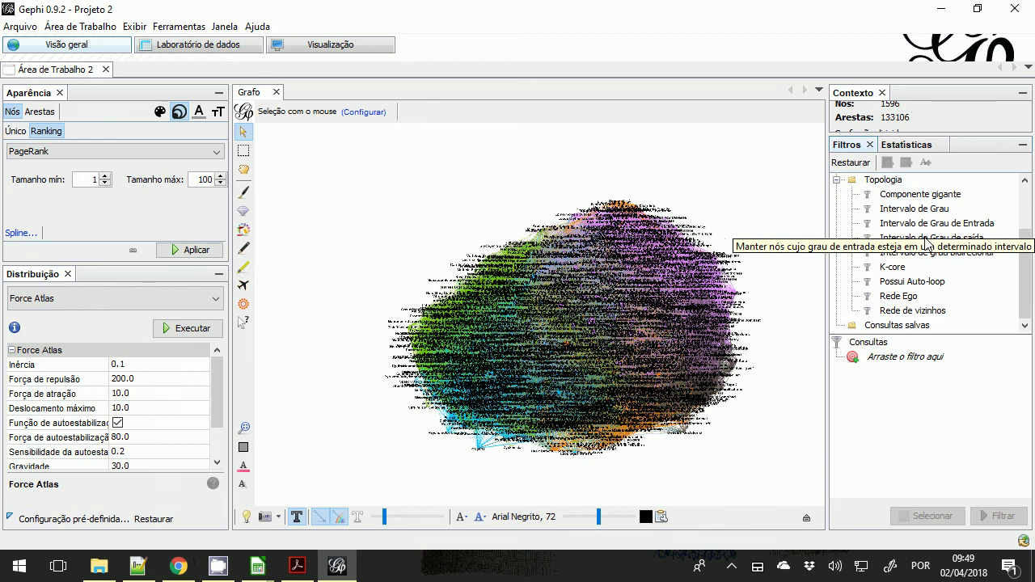
scroll(912, 257, up, 3)
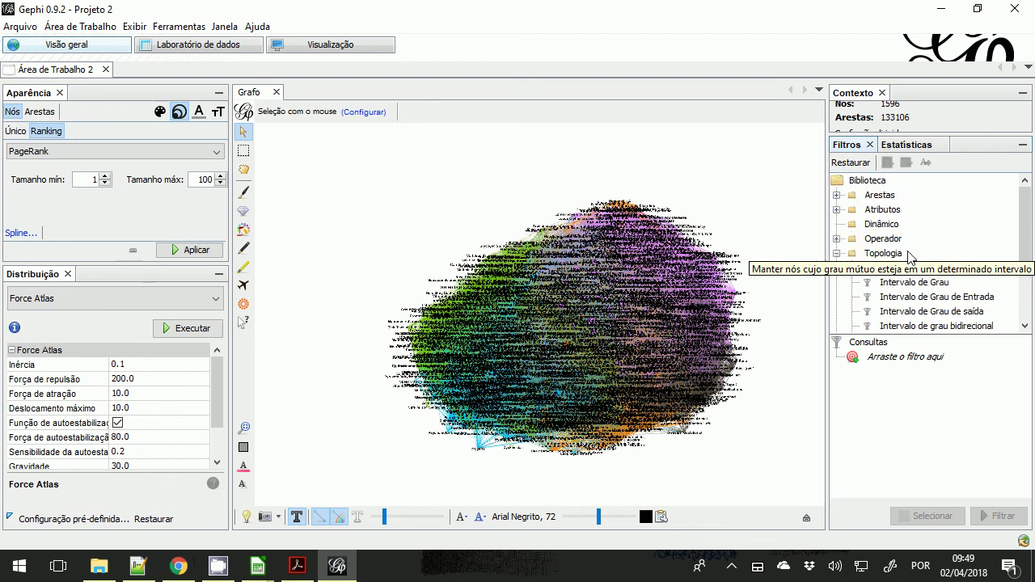
Step: Try the PageRank (Nó) partition filter from the Atributos group by adding it to the queries
click(836, 209)
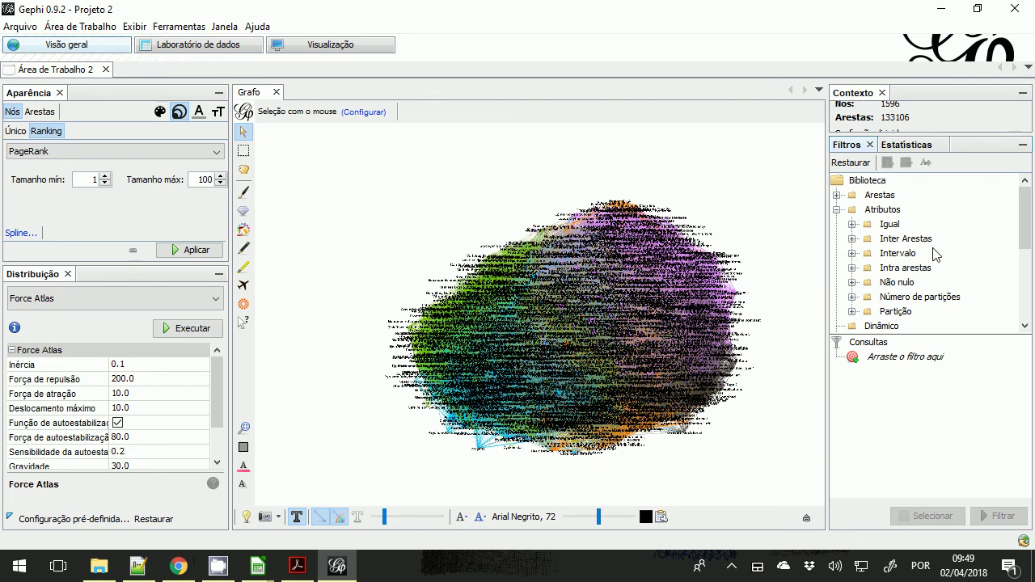
click(851, 312)
scroll(856, 307, down, 1)
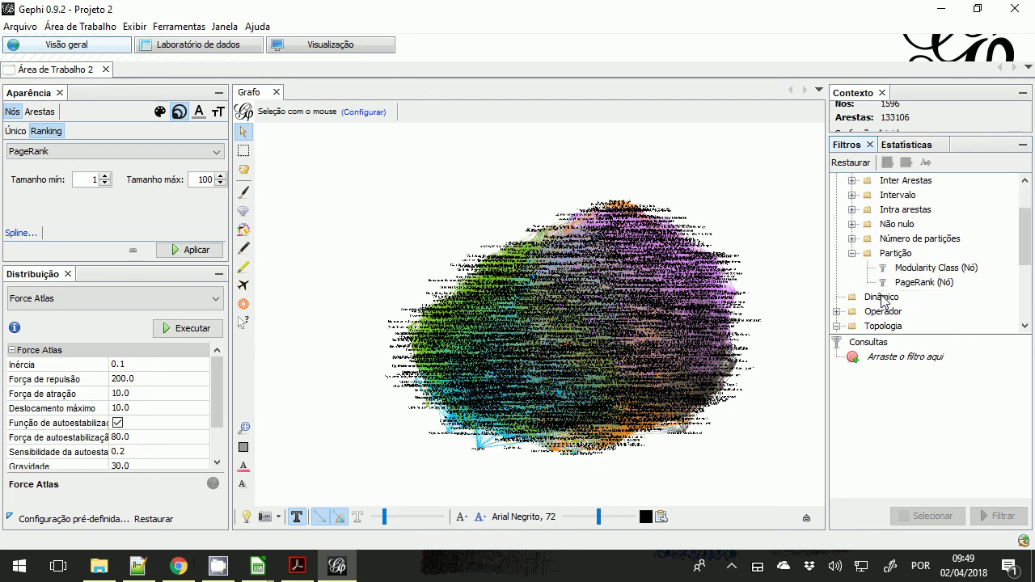
click(909, 283)
drag(909, 283, 890, 363)
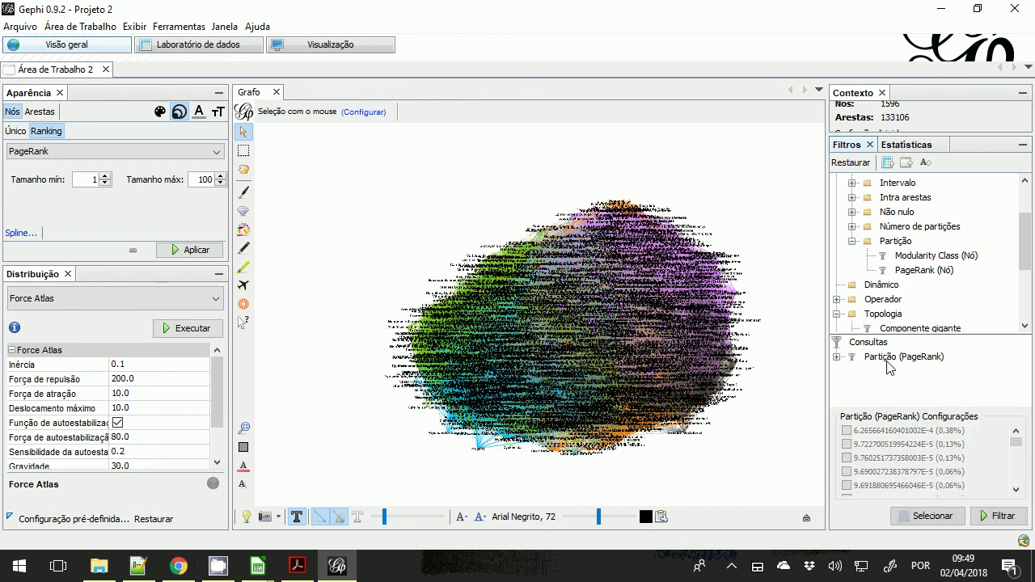
Step: Inspect the parameters of the Partição (PageRank) query and delete that query
click(837, 356)
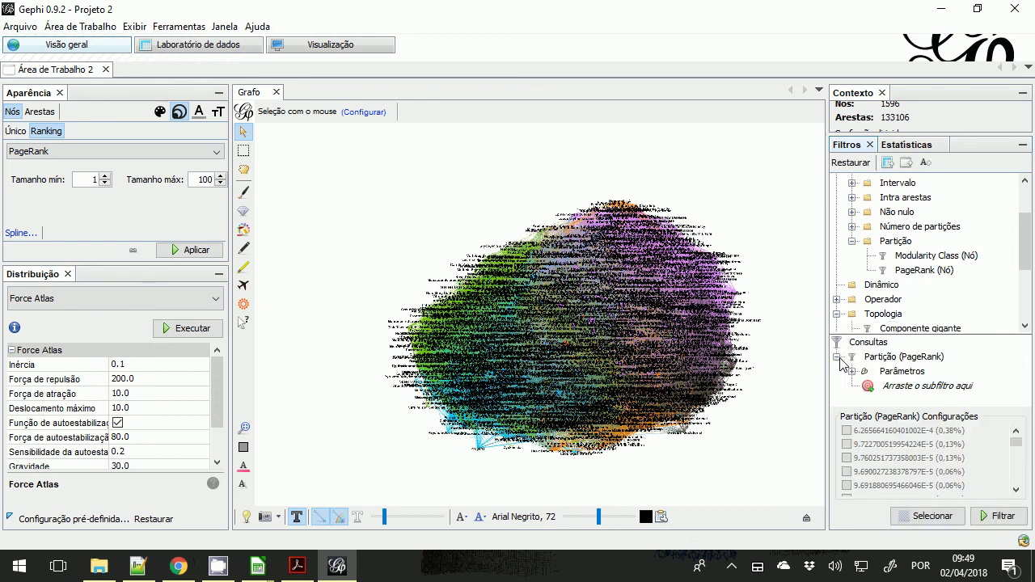
double_click(903, 371)
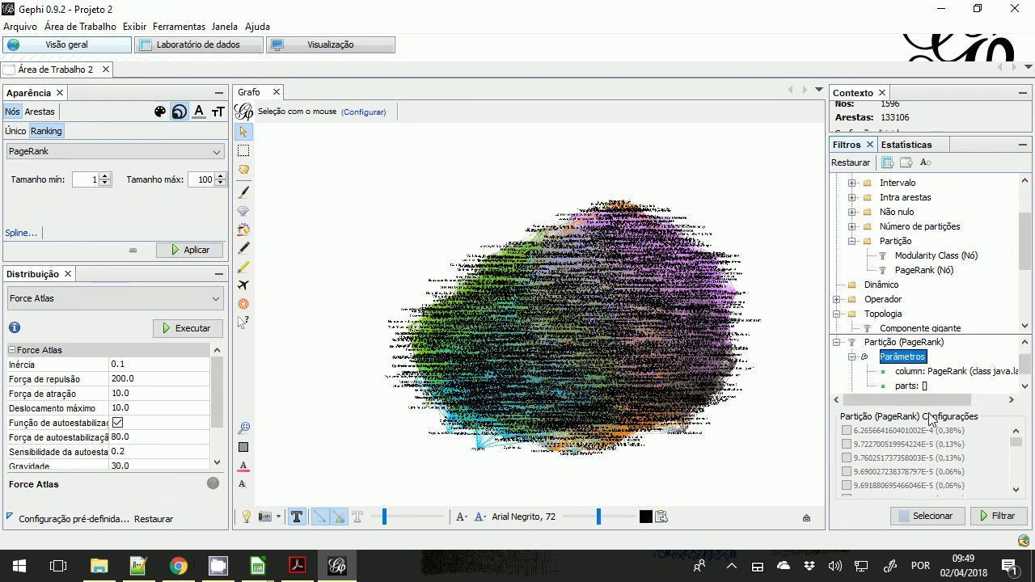
scroll(962, 384, down, 1)
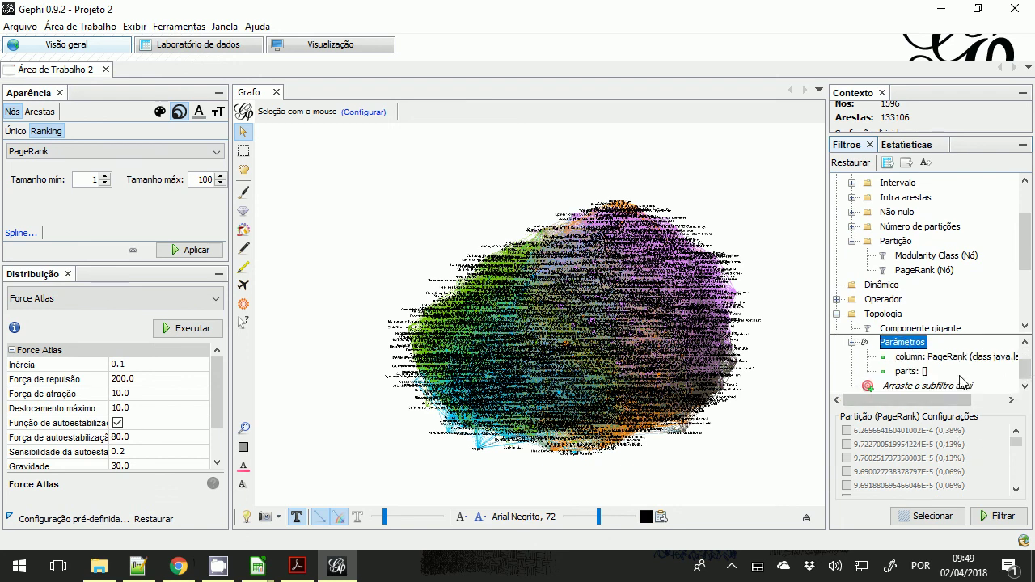
scroll(896, 354, up, 1)
right_click(883, 358)
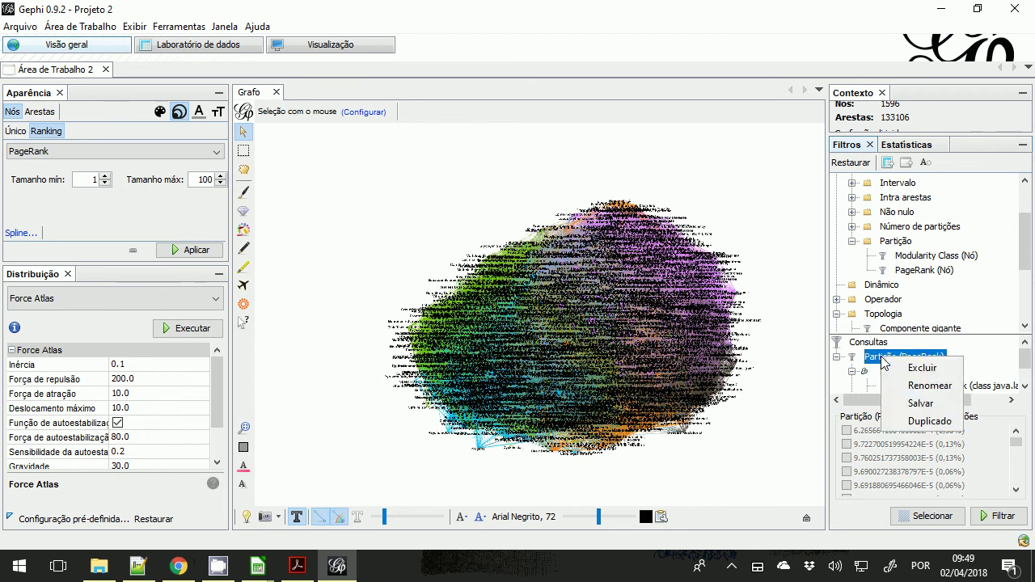
click(921, 368)
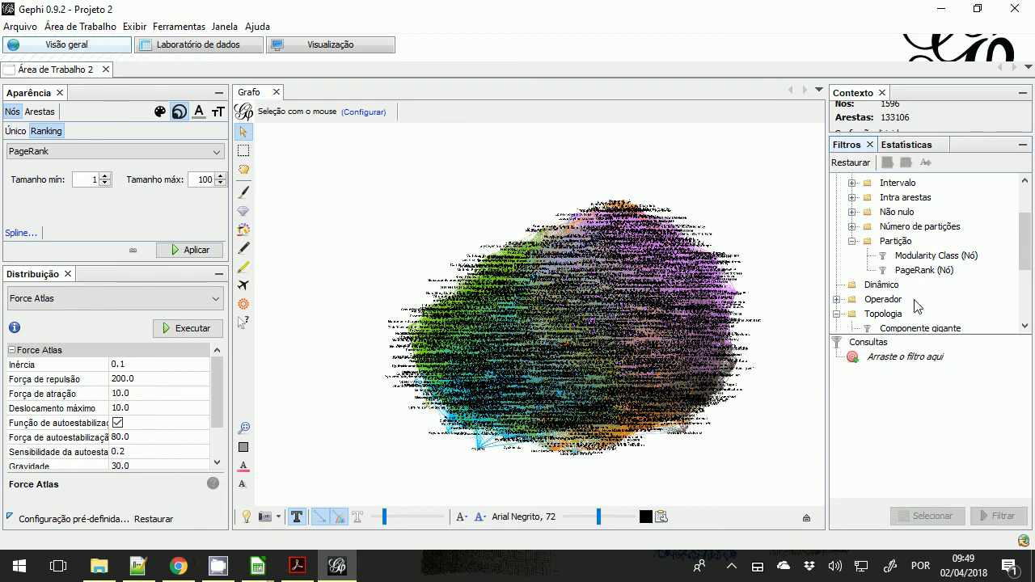
Step: Add the Intervalo de Grau filter from the Topologia group to the queries
scroll(1023, 257, down, 2)
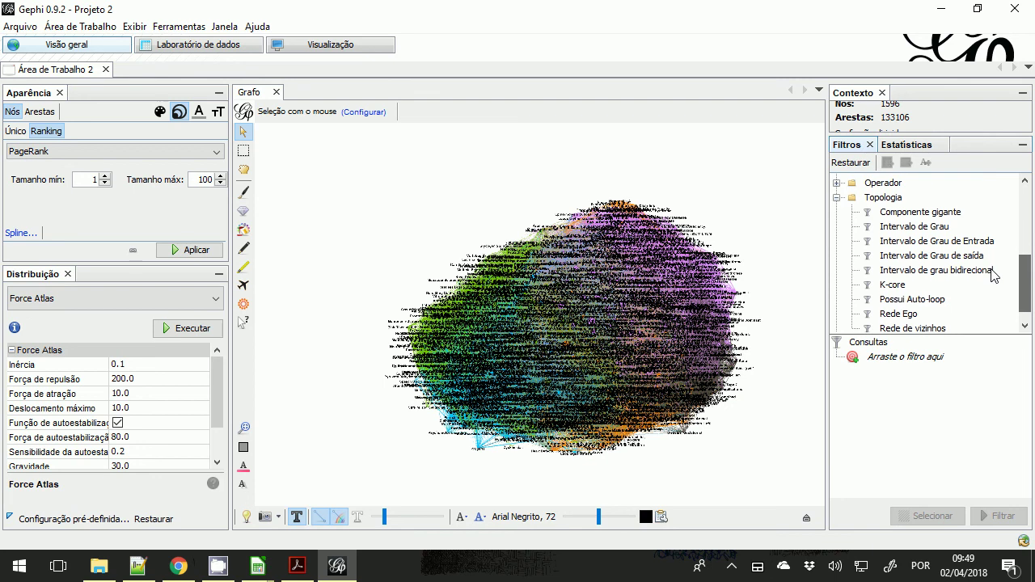
click(916, 228)
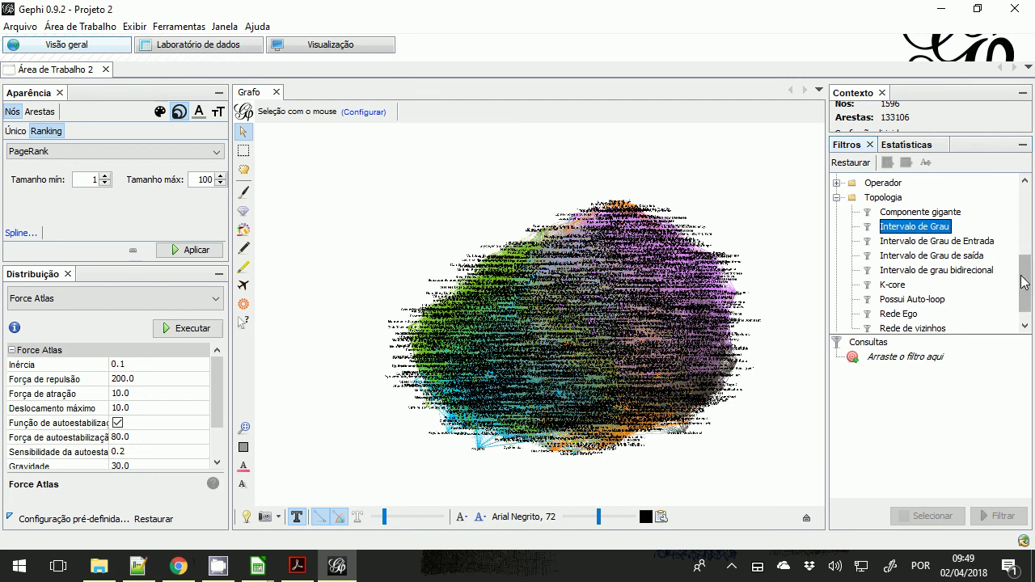
drag(1022, 277, 1025, 293)
scroll(1025, 293, up, 1)
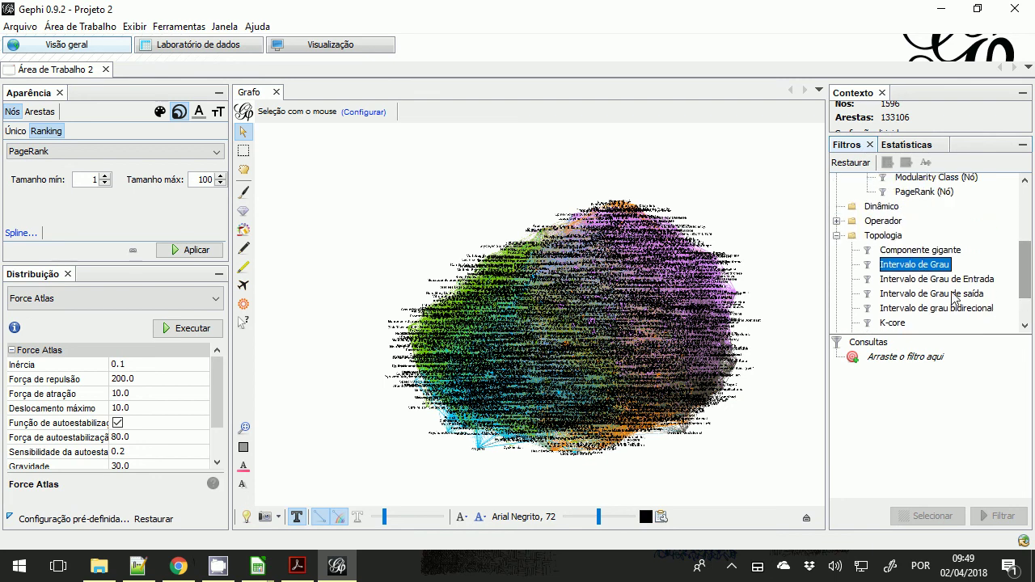
scroll(923, 269, down, 1)
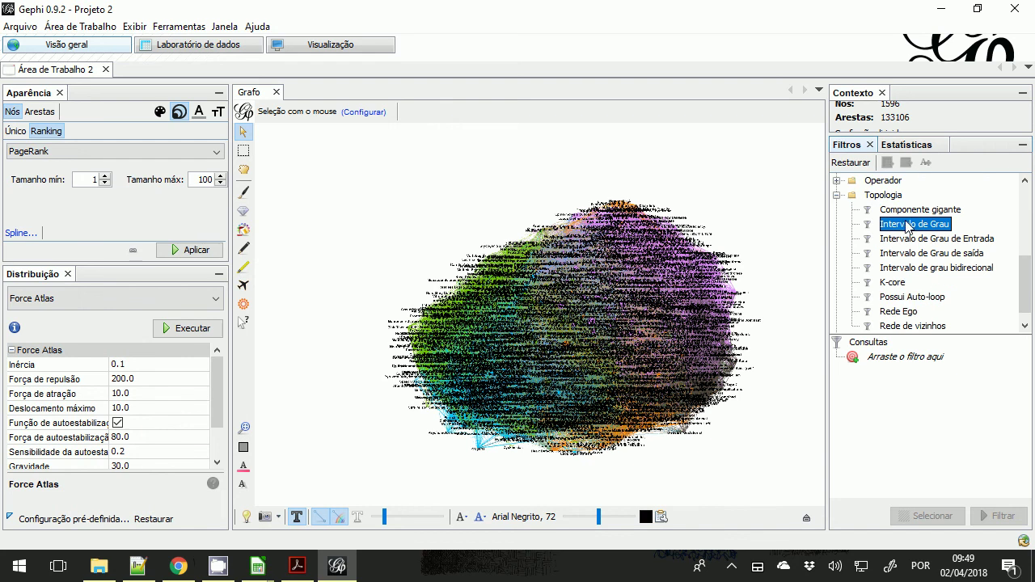
click(922, 268)
drag(914, 224, 881, 366)
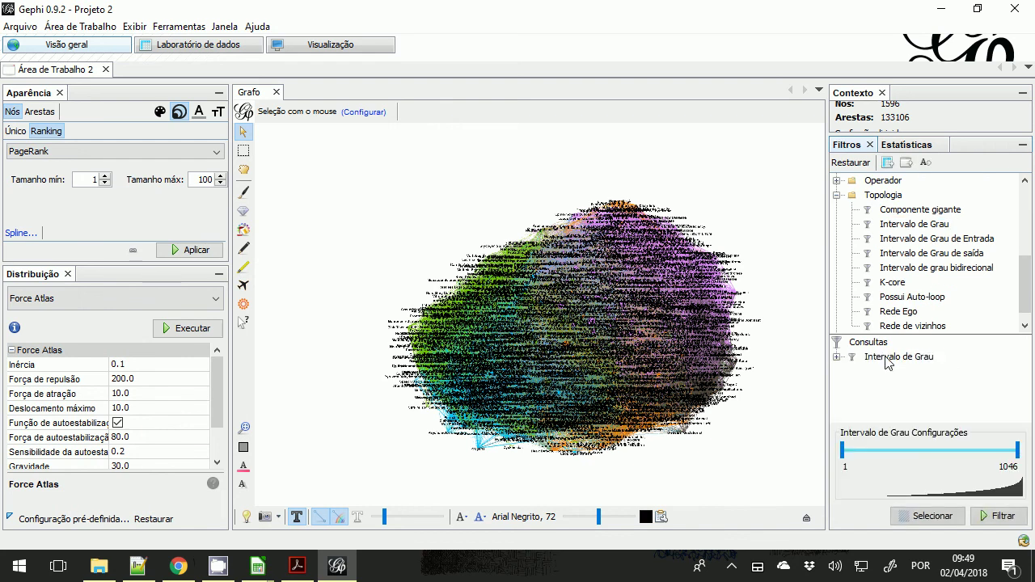
Step: Set the degree range of the Intervalo de Grau query to 548–1046 and filter the network with it
click(836, 356)
click(853, 372)
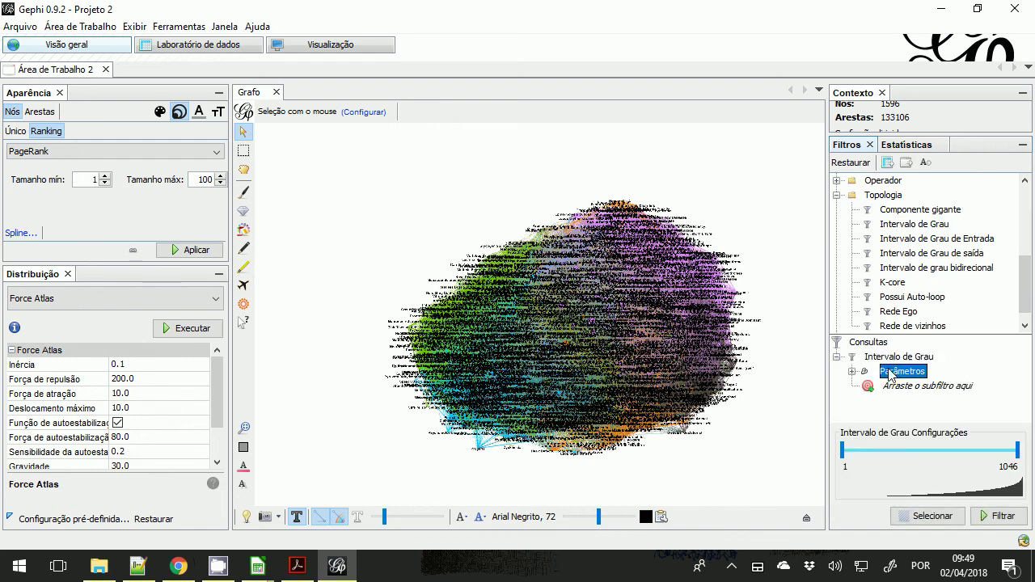
click(852, 371)
click(922, 386)
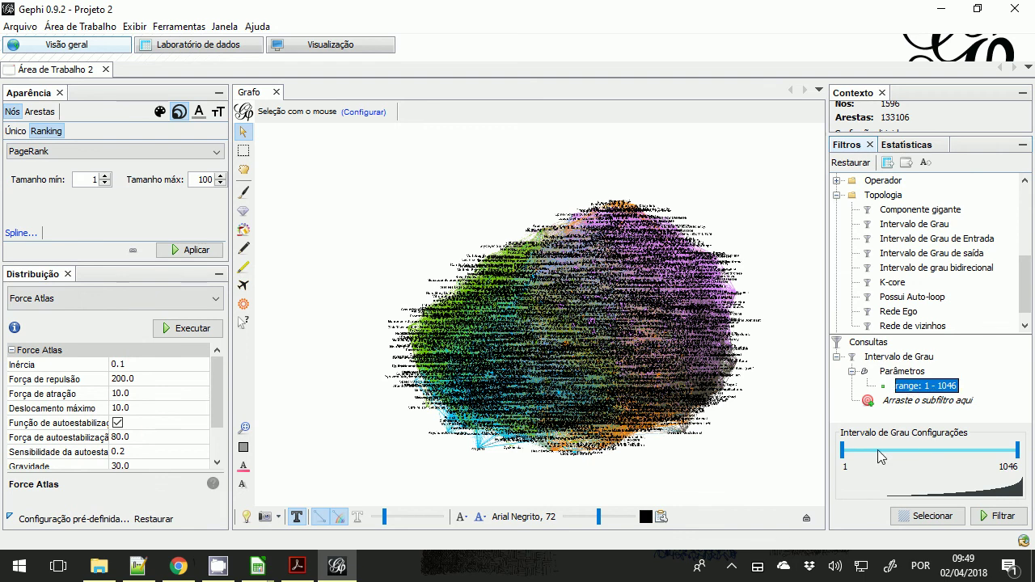
drag(845, 448, 934, 445)
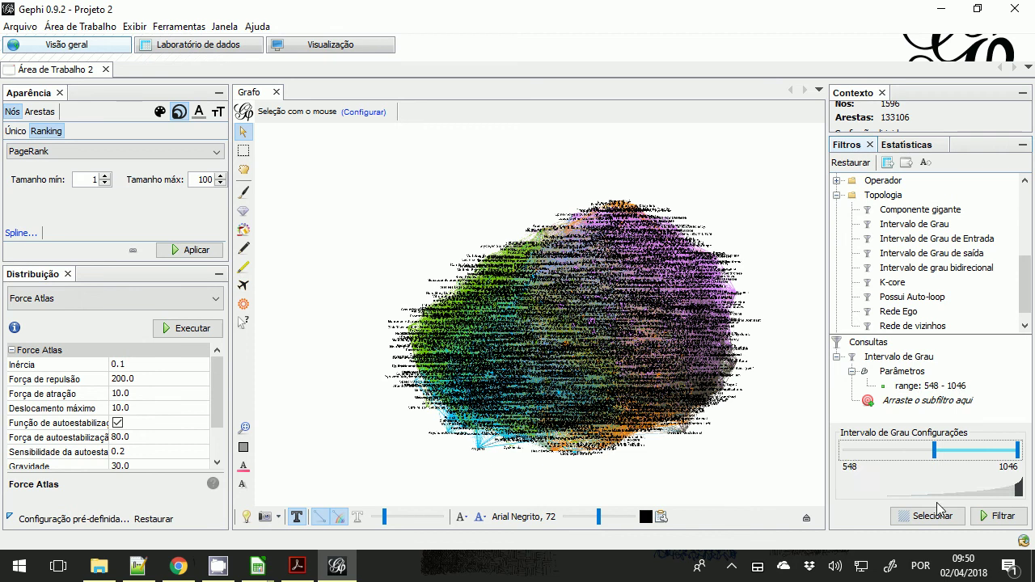
click(989, 521)
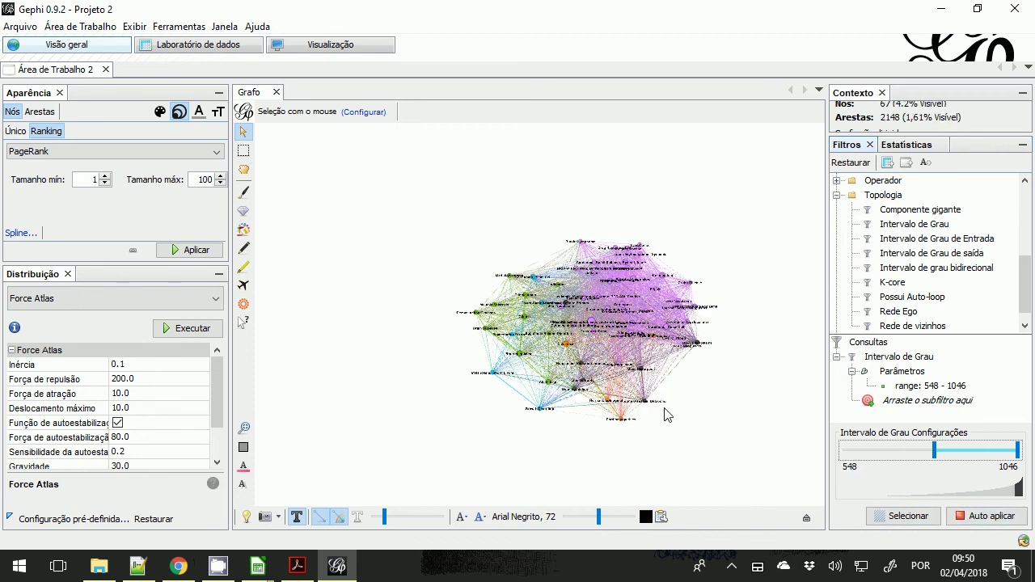
scroll(697, 404, up, 2)
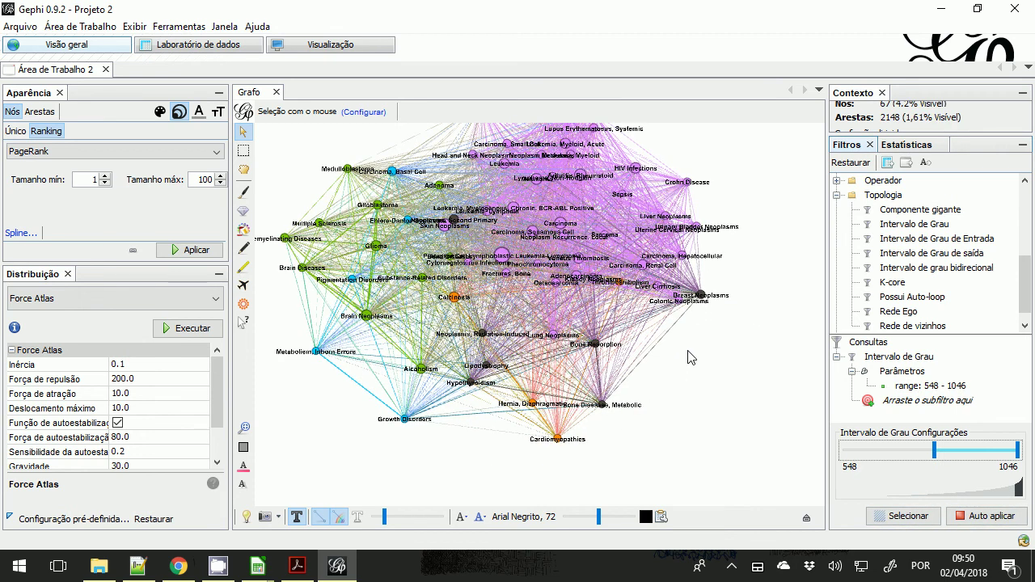
Step: Set the maximum node size of the PageRank ranking to 500 and apply it to the filtered network
click(201, 179)
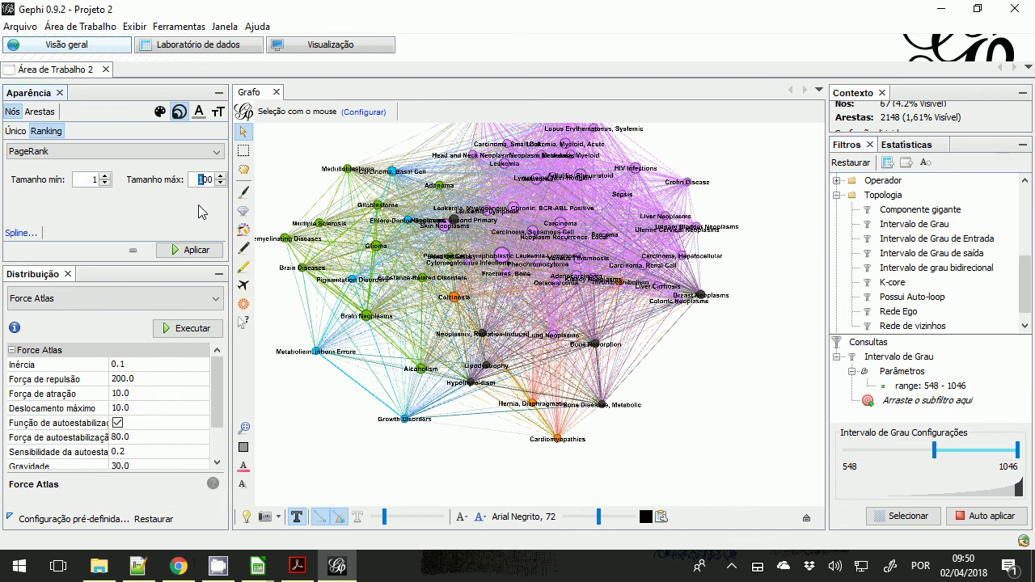
text(5)
click(196, 251)
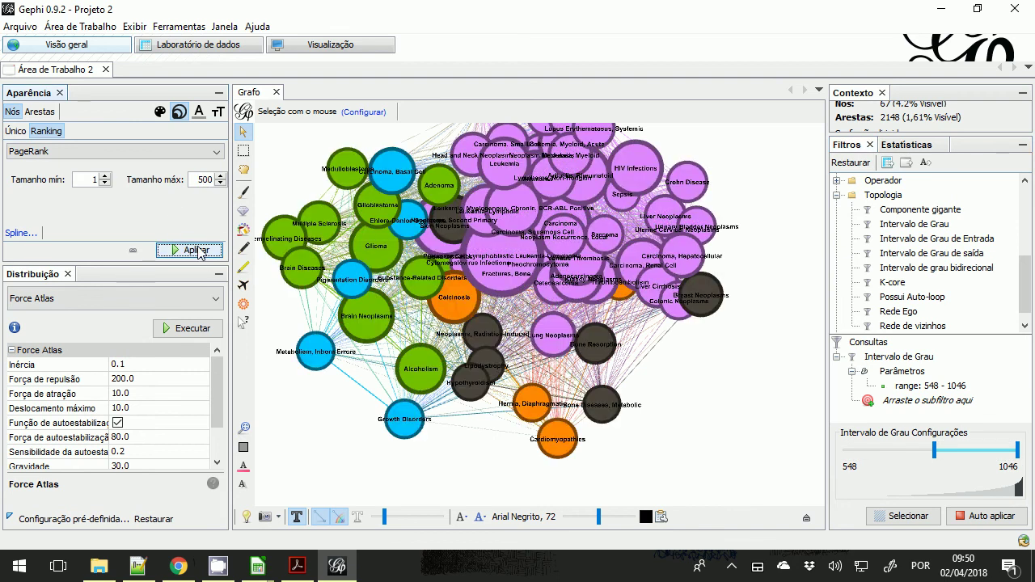
Step: Set the maximum node size of the PageRank ranking to 300, reapply it and view the resized nodes
click(202, 181)
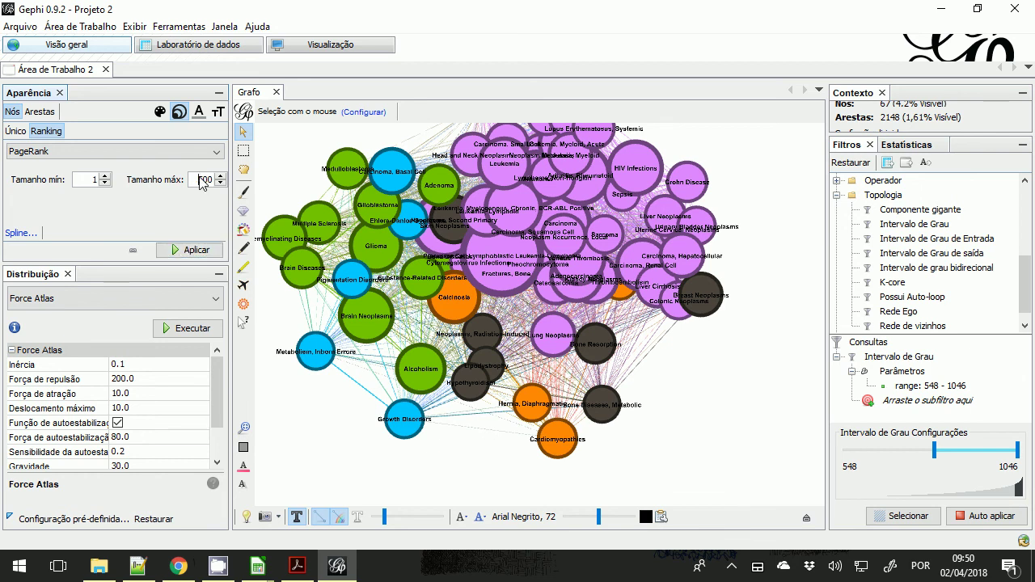
drag(199, 180, 207, 187)
text(3)
click(196, 250)
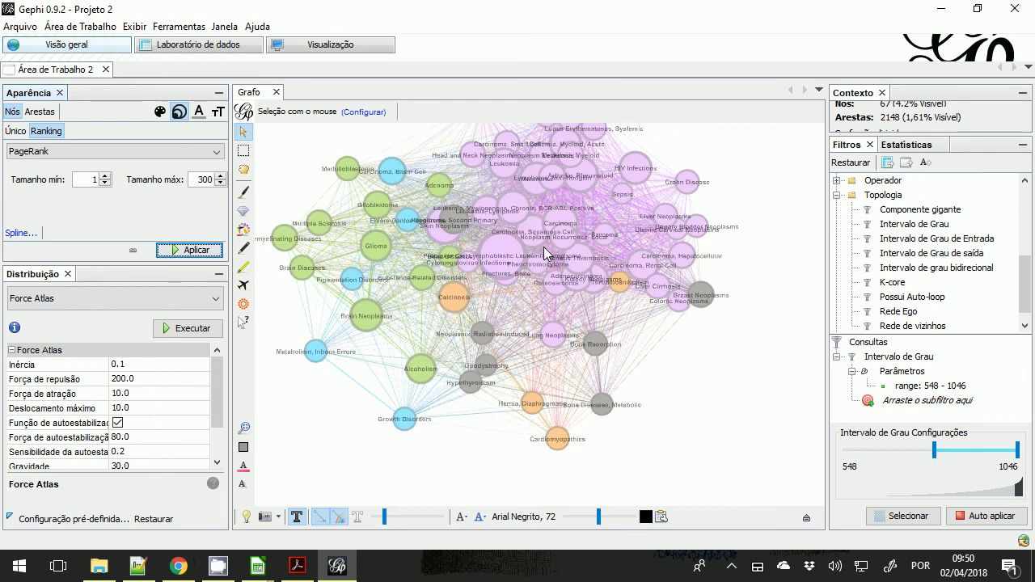
scroll(744, 251, down, 3)
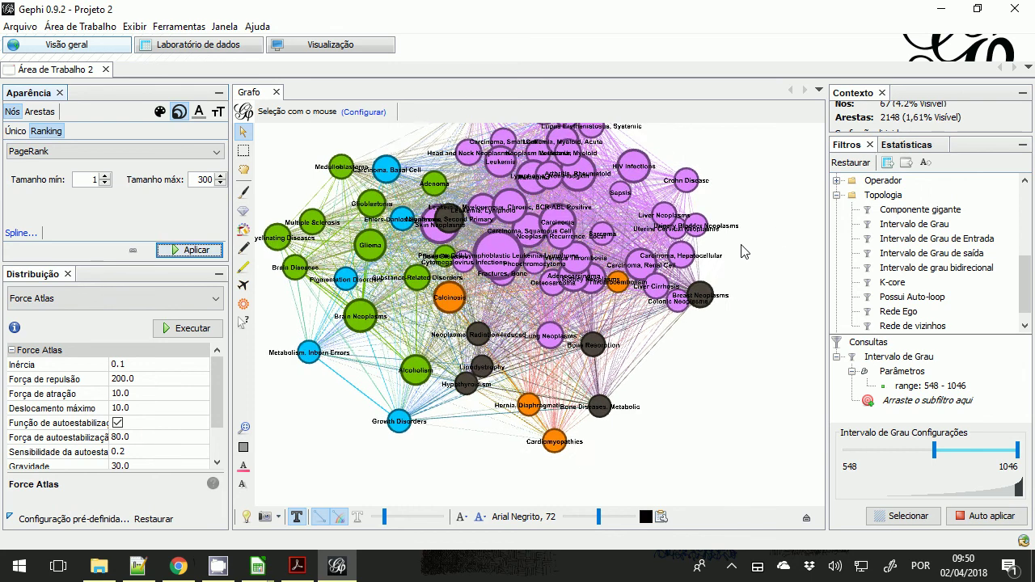
scroll(745, 247, up, 2)
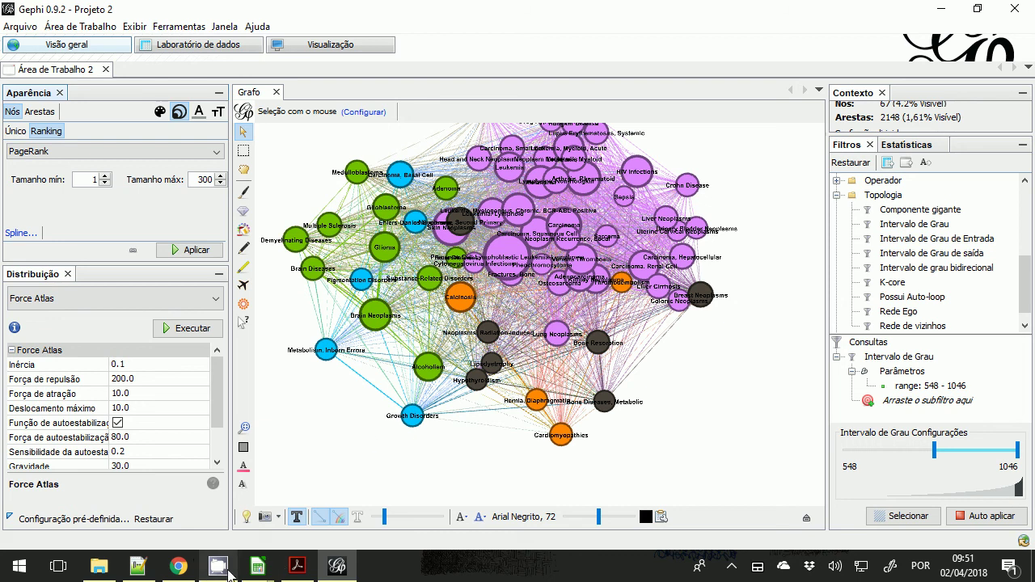
mouse_move(230, 574)
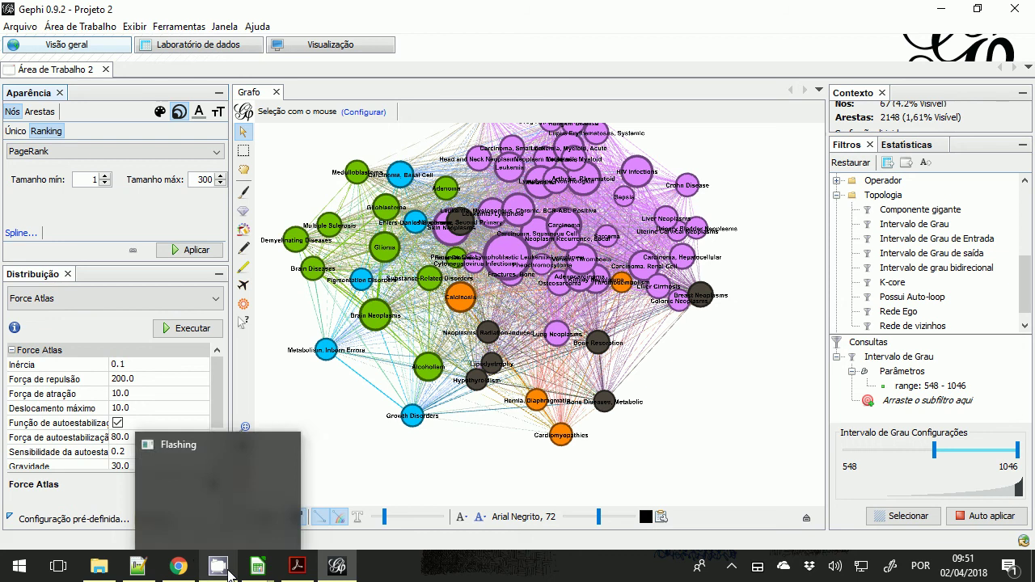